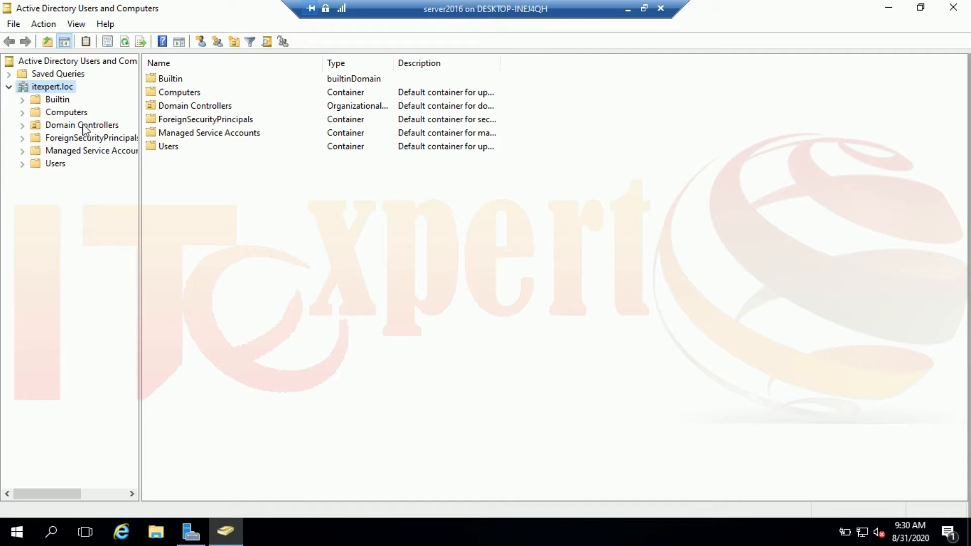
Leave the Users container and choose New > Organizational Unit on the itexpert.loc domain.
click(56, 165)
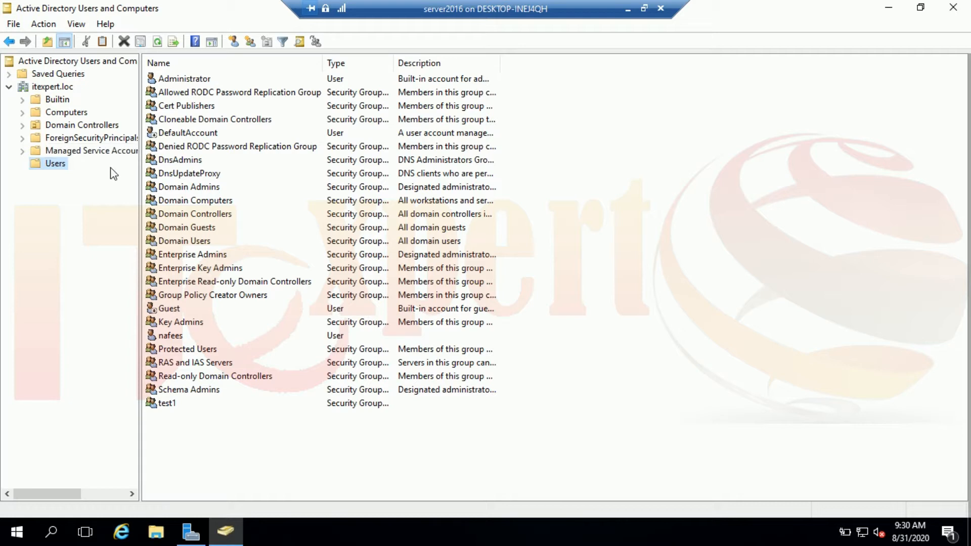
click(50, 87)
right_click(49, 87)
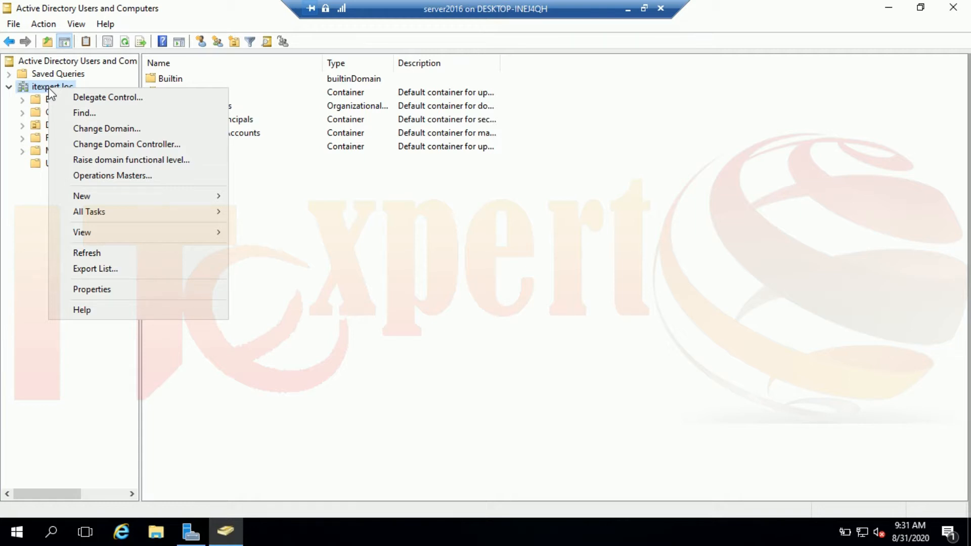
mouse_move(139, 196)
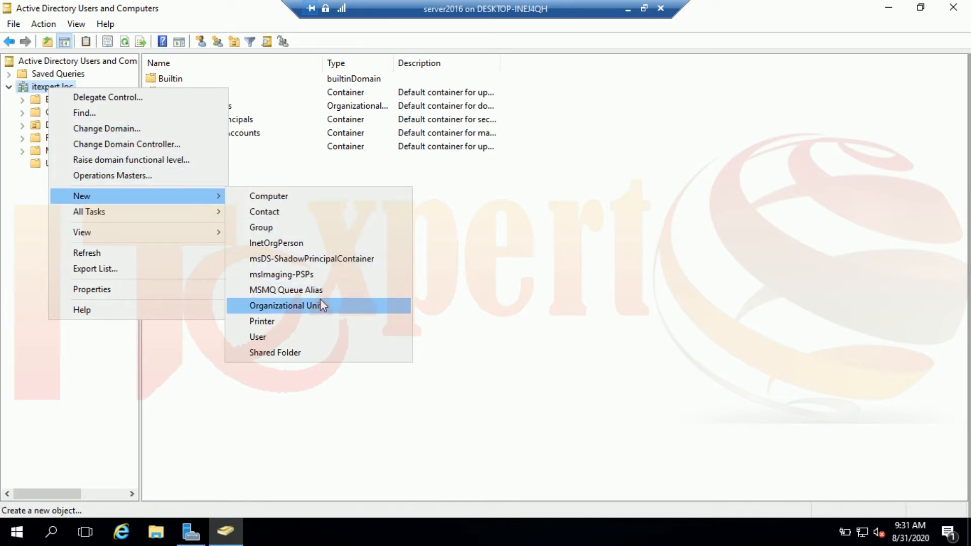
click(320, 304)
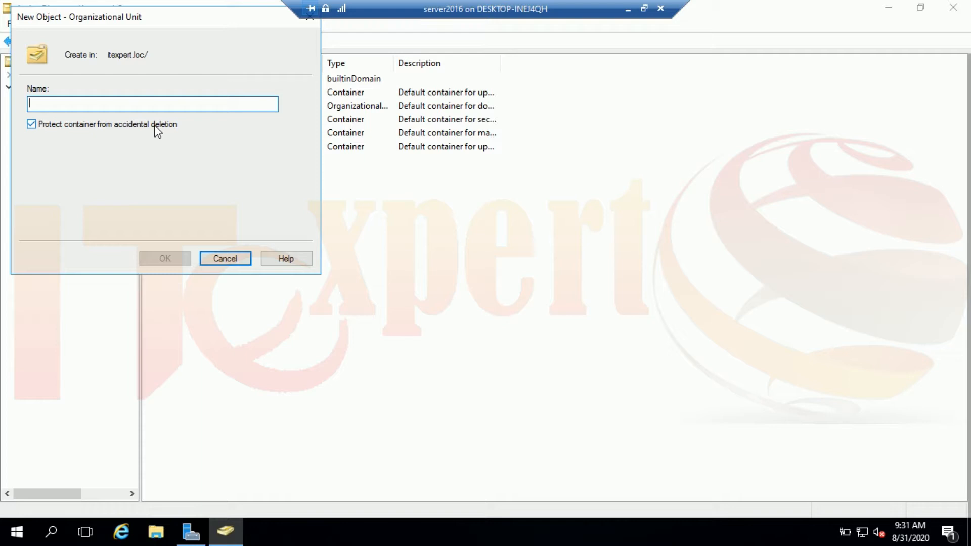
Name the new organizational unit 'IT' and confirm its creation.
text(IT)
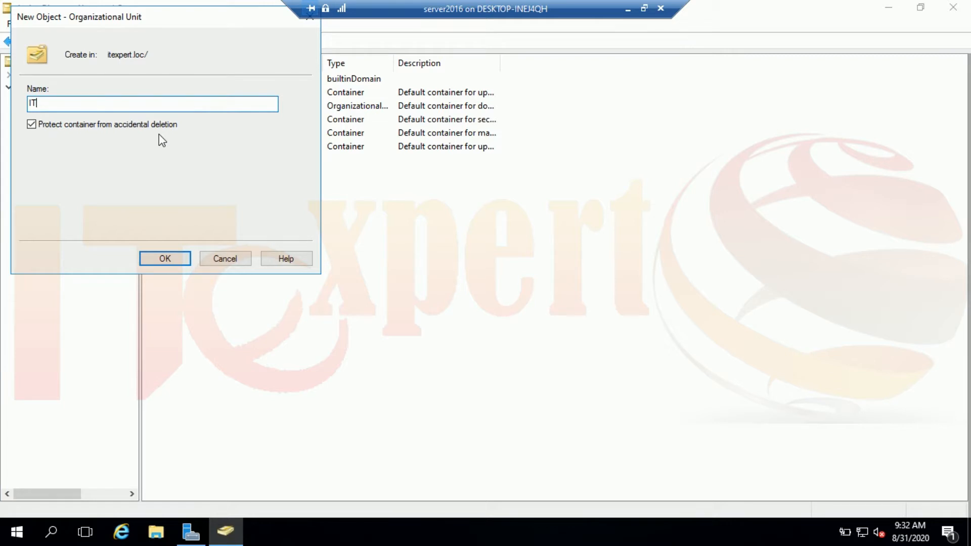
click(175, 263)
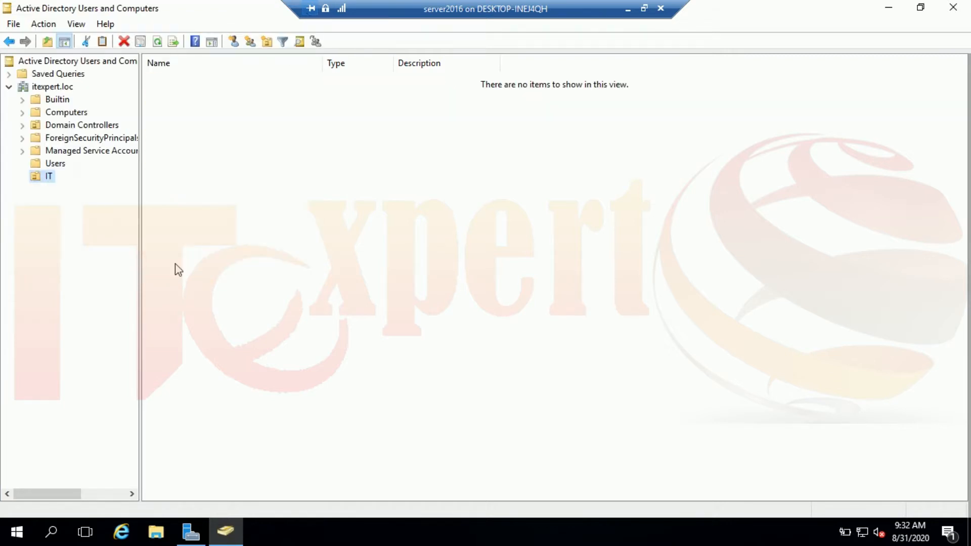
Choose New > User from the empty IT unit's context menu, after two abandoned menu attempts.
right_click(46, 179)
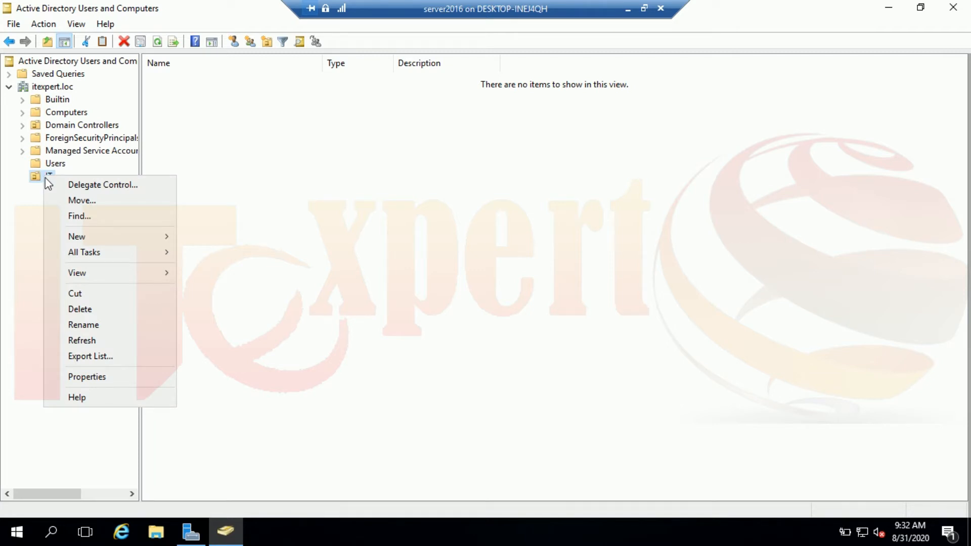
mouse_move(121, 242)
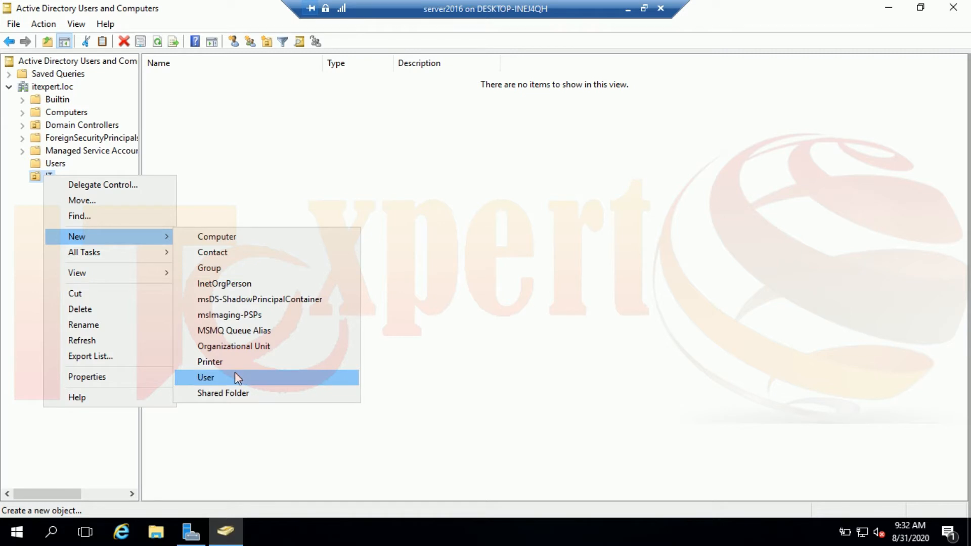
click(455, 214)
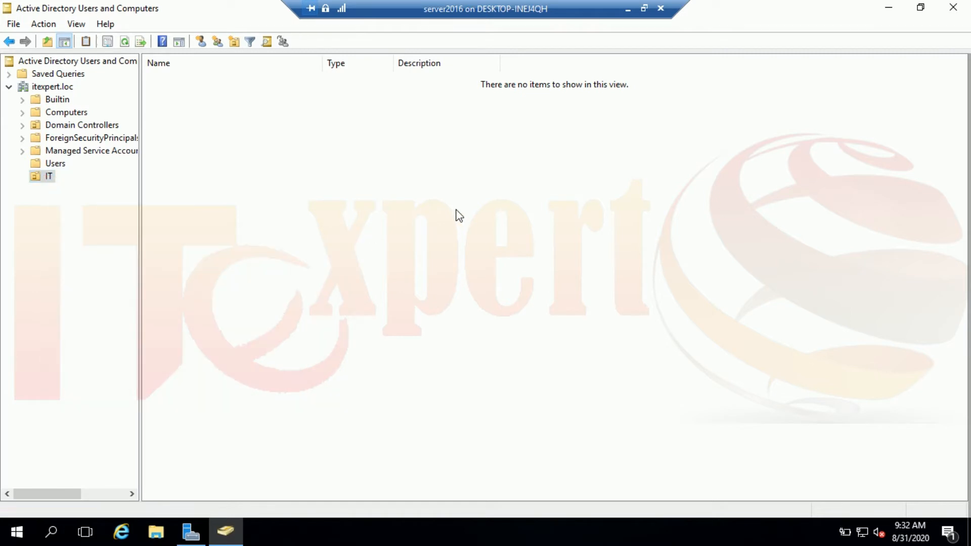
right_click(308, 193)
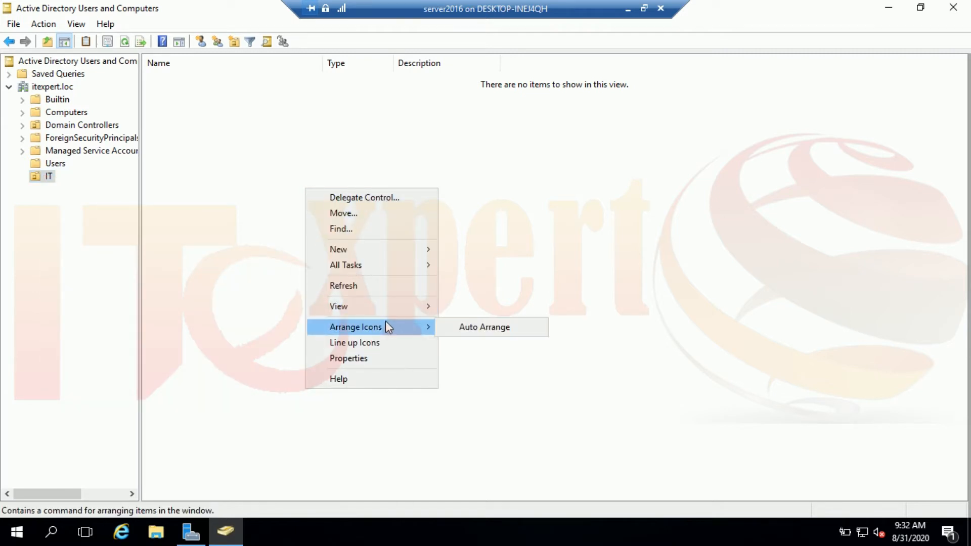
mouse_move(383, 256)
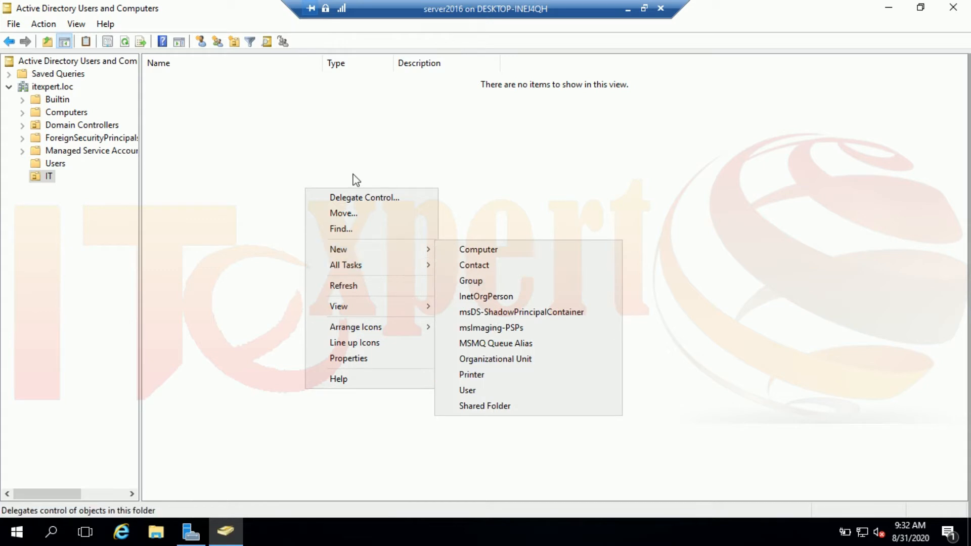
click(268, 100)
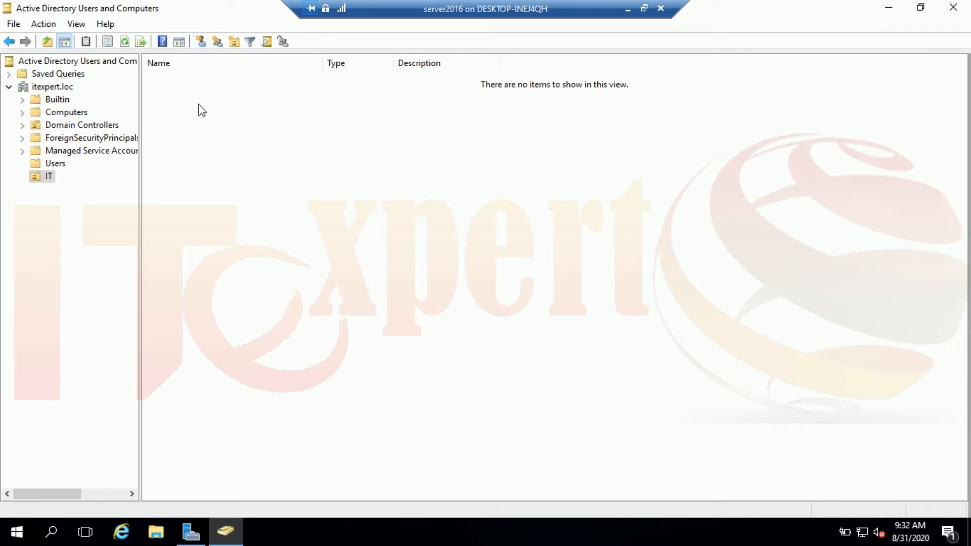
right_click(221, 172)
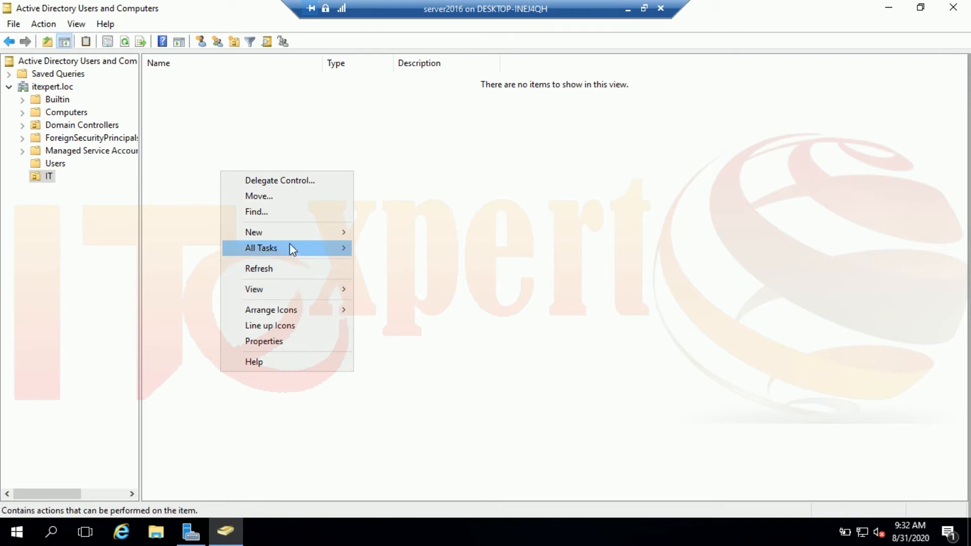
mouse_move(291, 234)
click(405, 373)
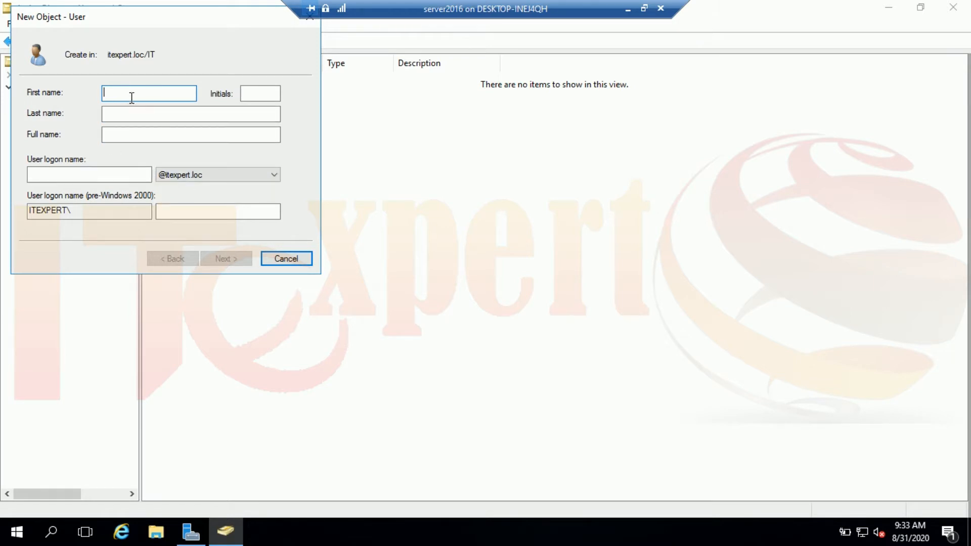
text(test)
click(94, 174)
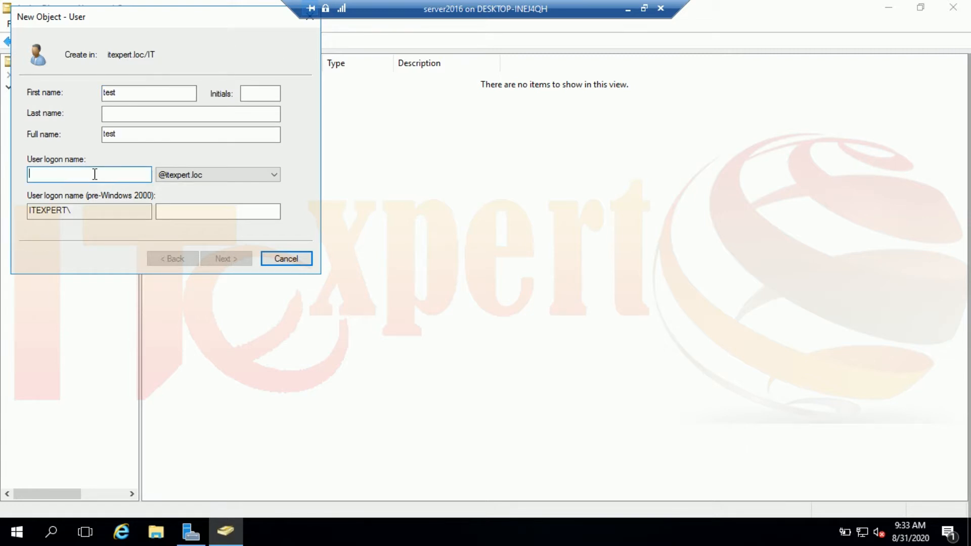
text(test)
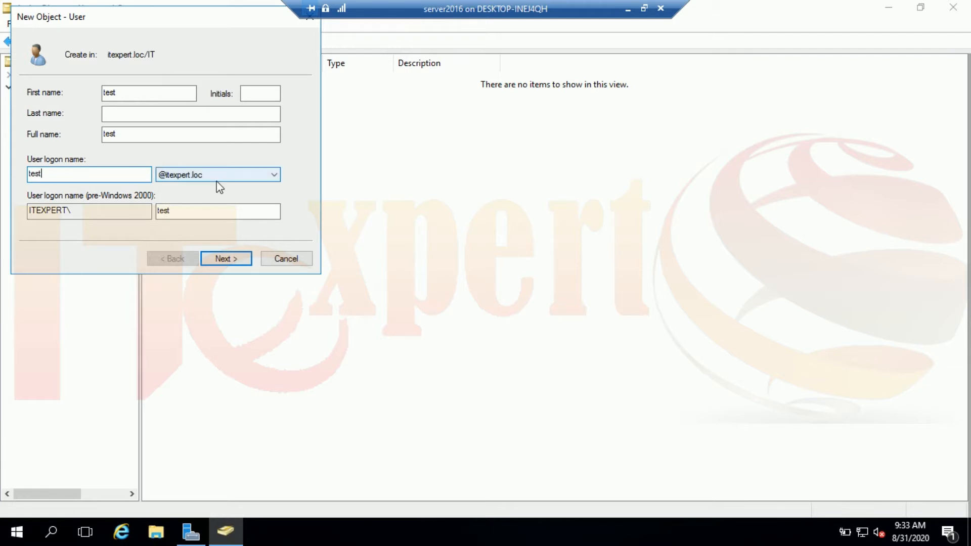
click(221, 177)
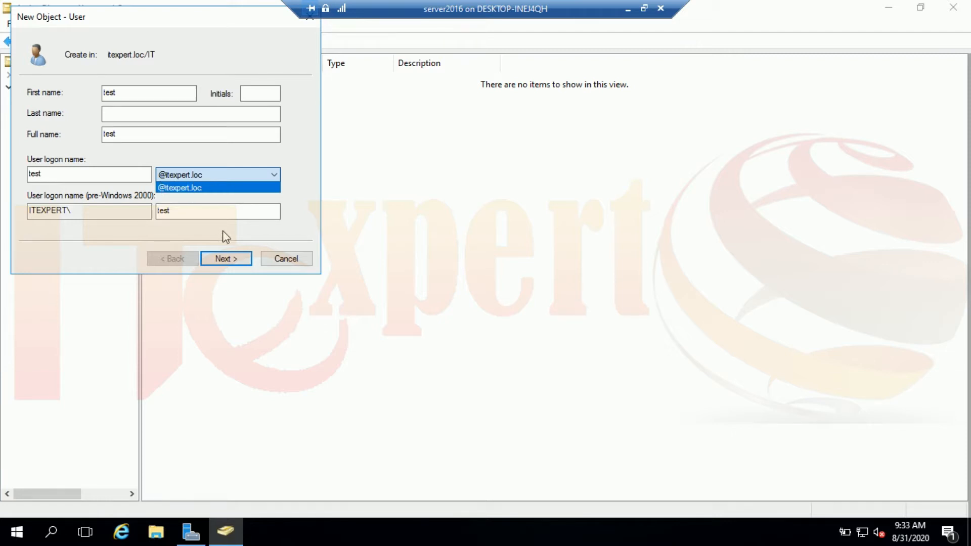
click(236, 264)
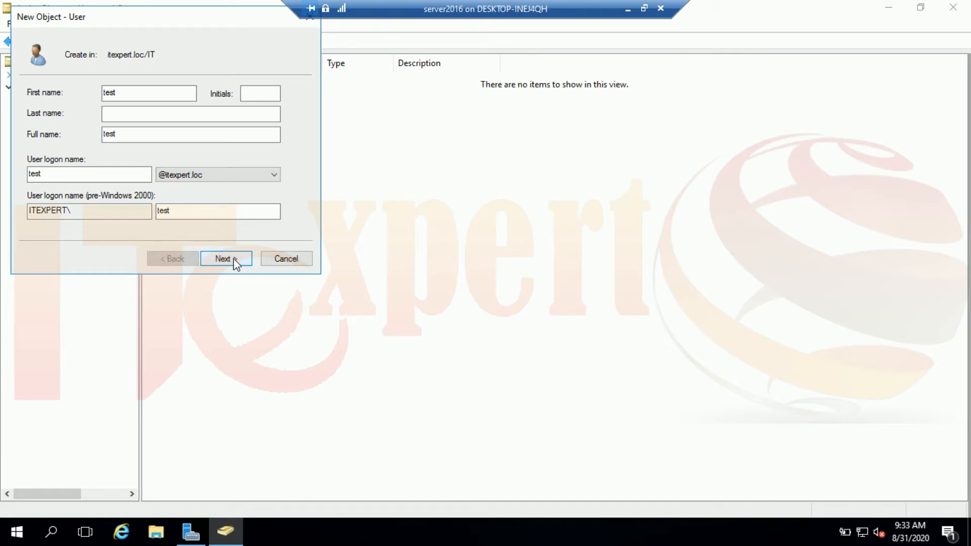
click(231, 263)
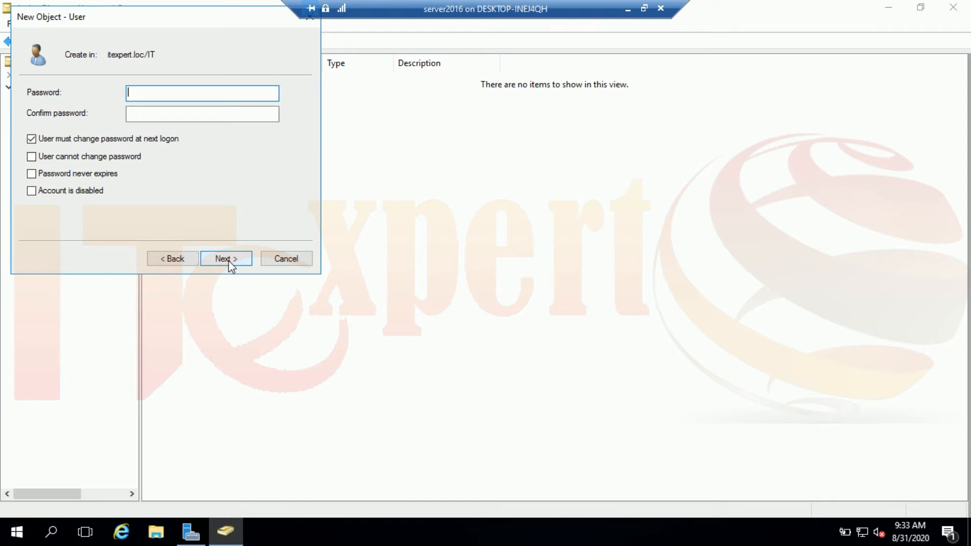
Enter the test user's password and confirm it.
text(•••••••••••••)
key(Tab)
text(••••••)
text(•)
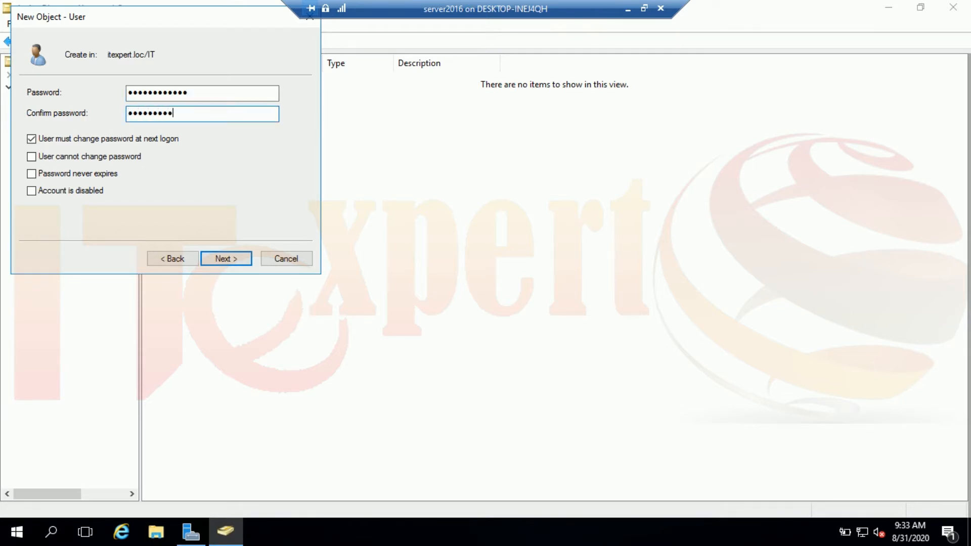
text(•••)
Clear must-change, tick cannot-change and never-expires, then finish creating the user.
click(143, 145)
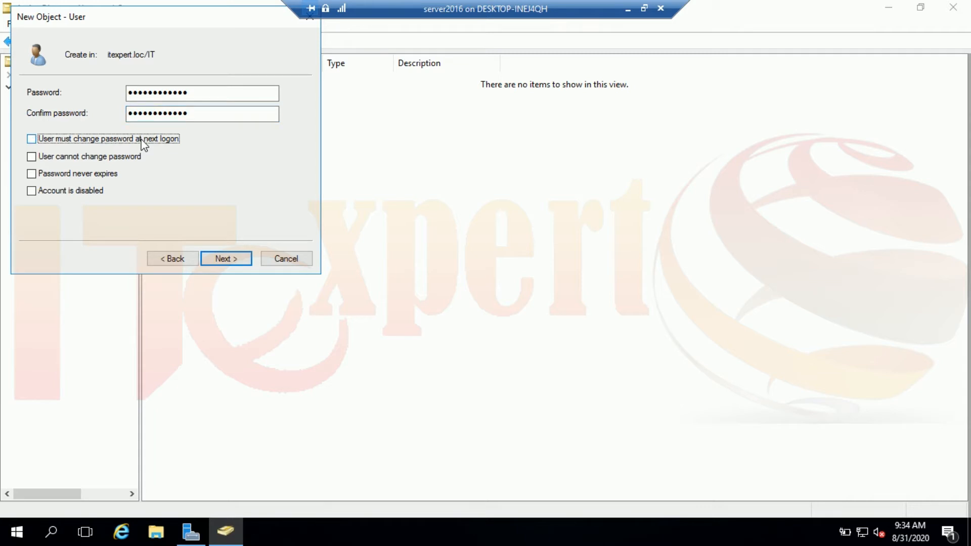
click(117, 158)
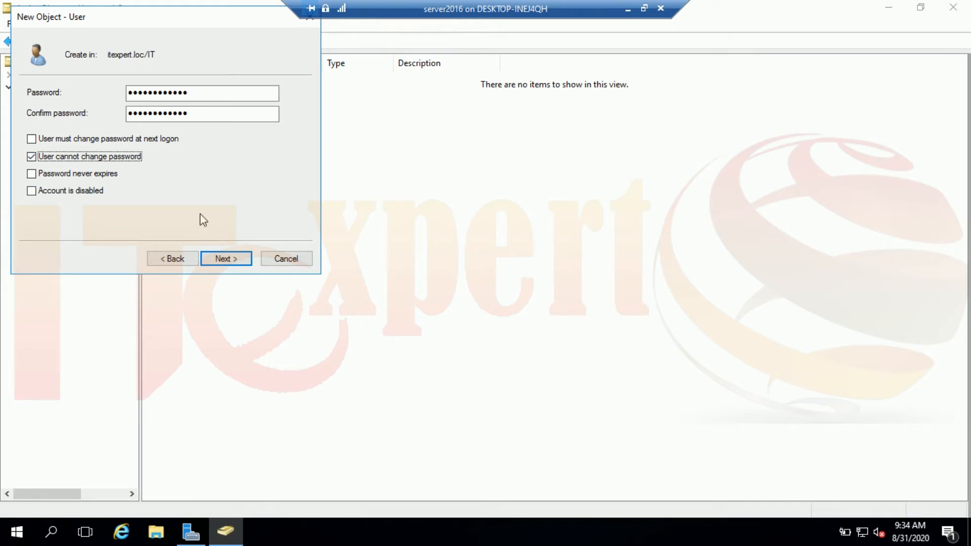
click(107, 176)
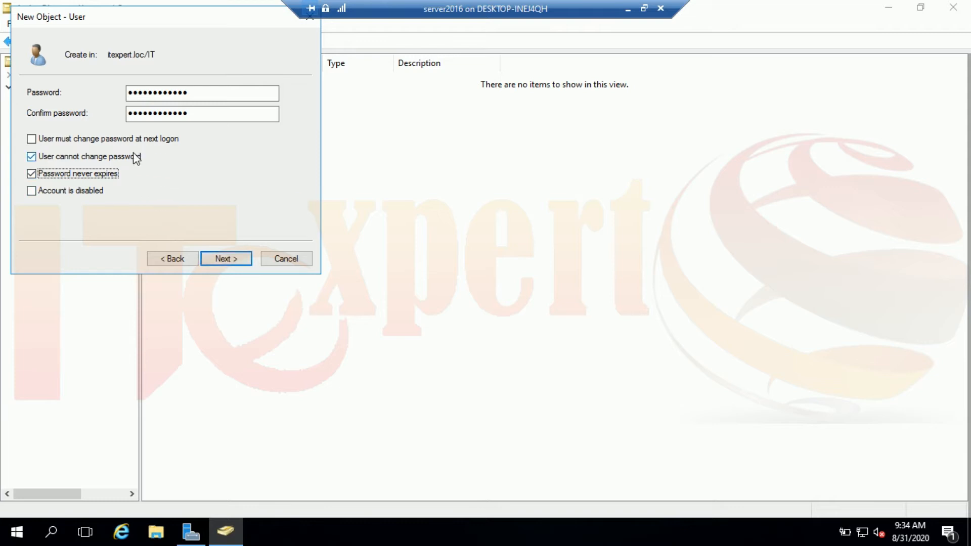
click(223, 257)
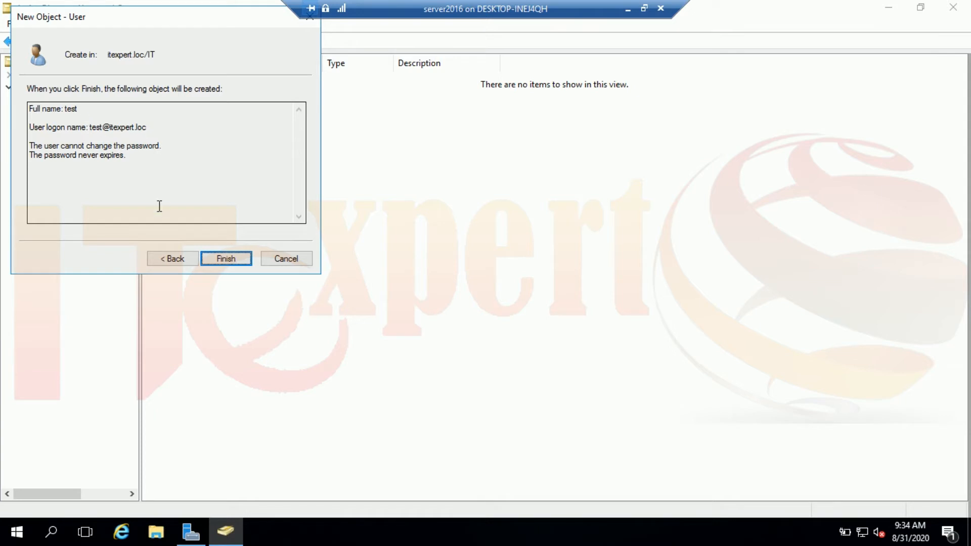
click(235, 259)
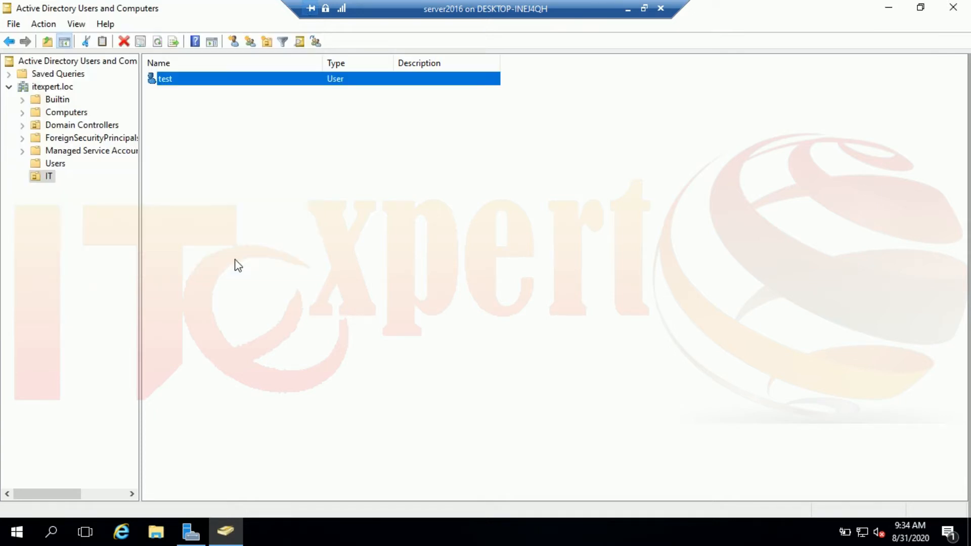
Open test's properties, go through Description, Telephone number and E-mail, then view the Address tab.
right_click(177, 80)
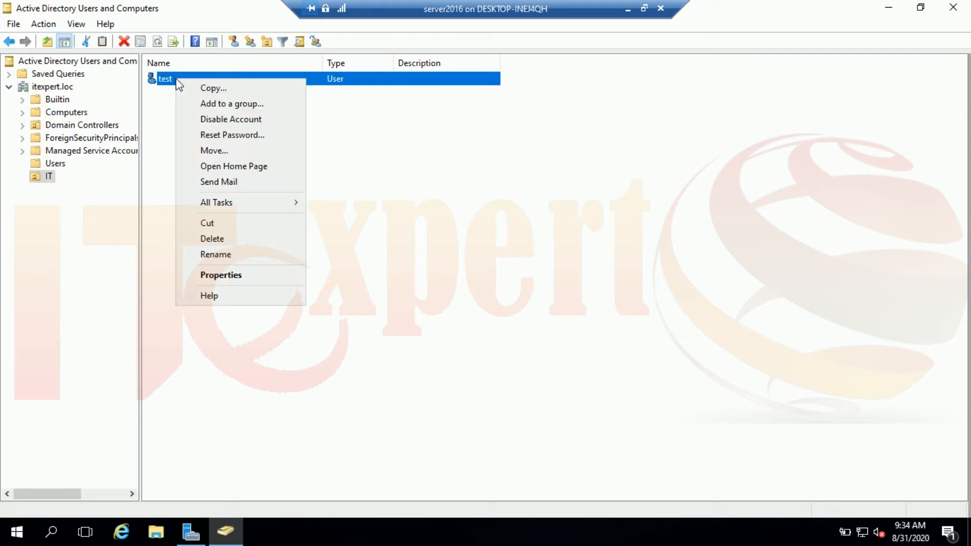
click(223, 274)
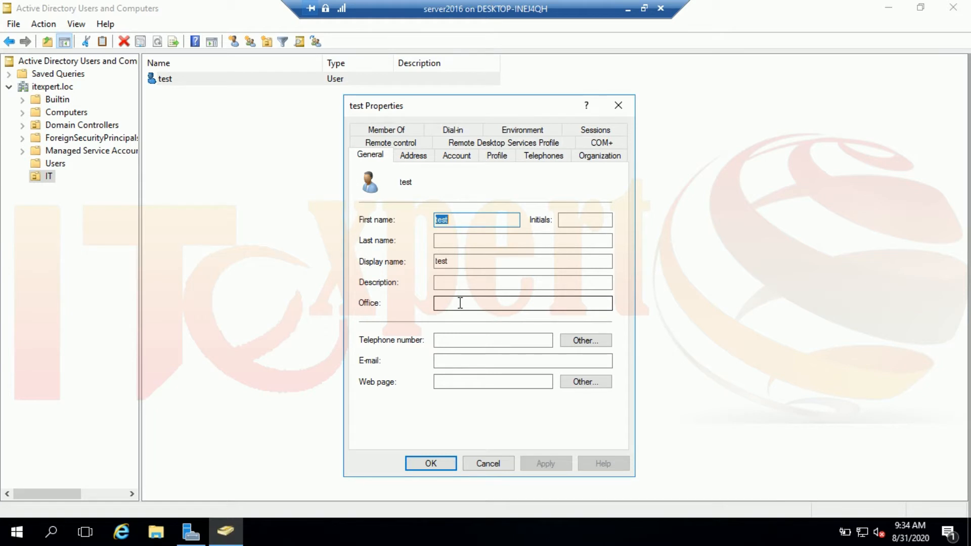
drag(481, 263, 399, 264)
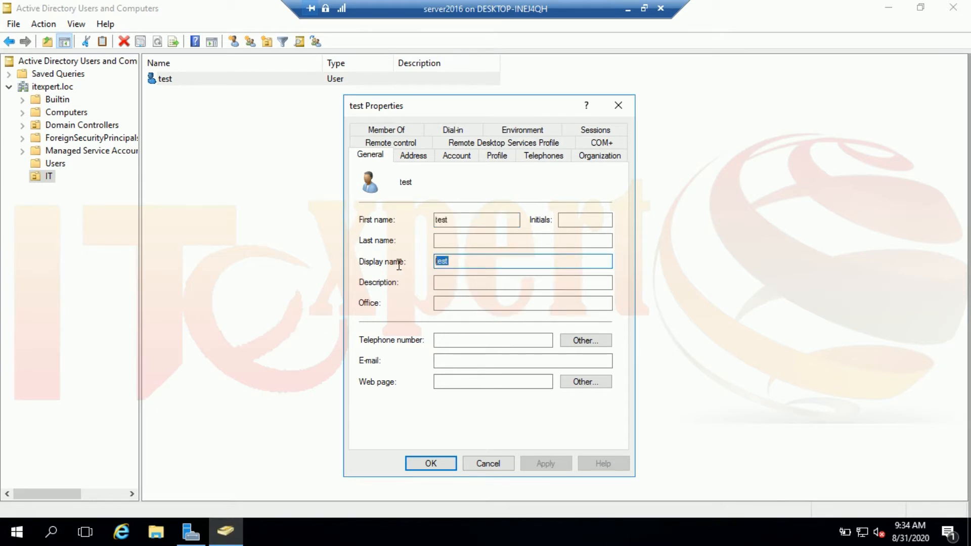
click(470, 285)
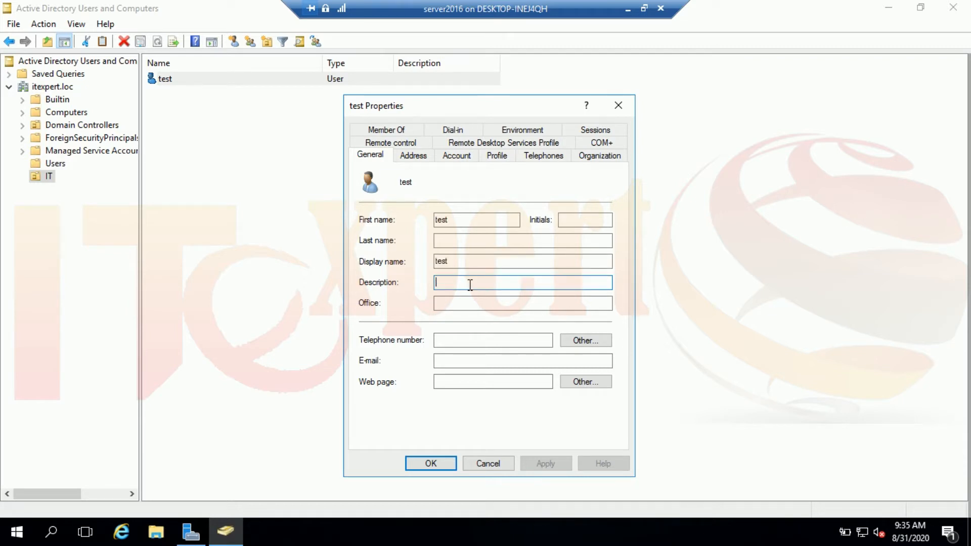
click(474, 342)
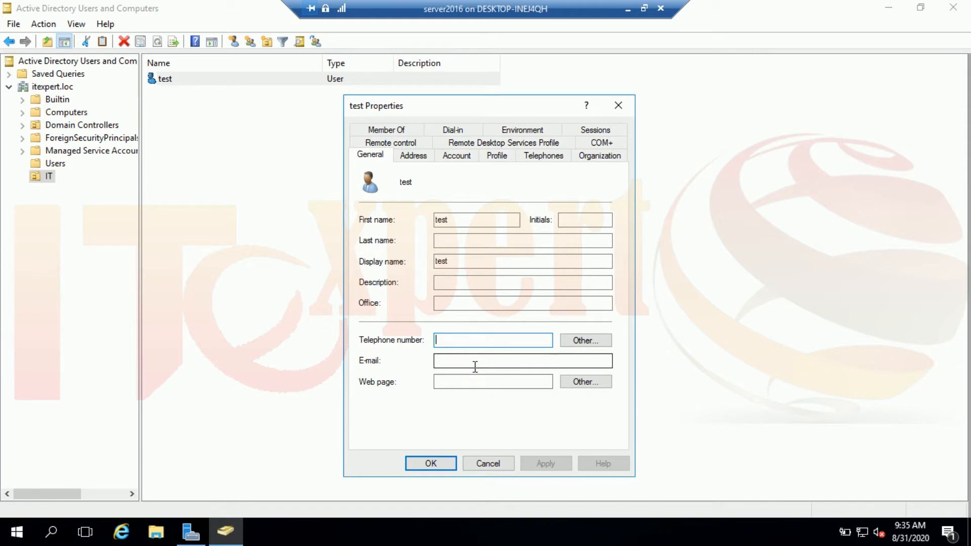
click(475, 366)
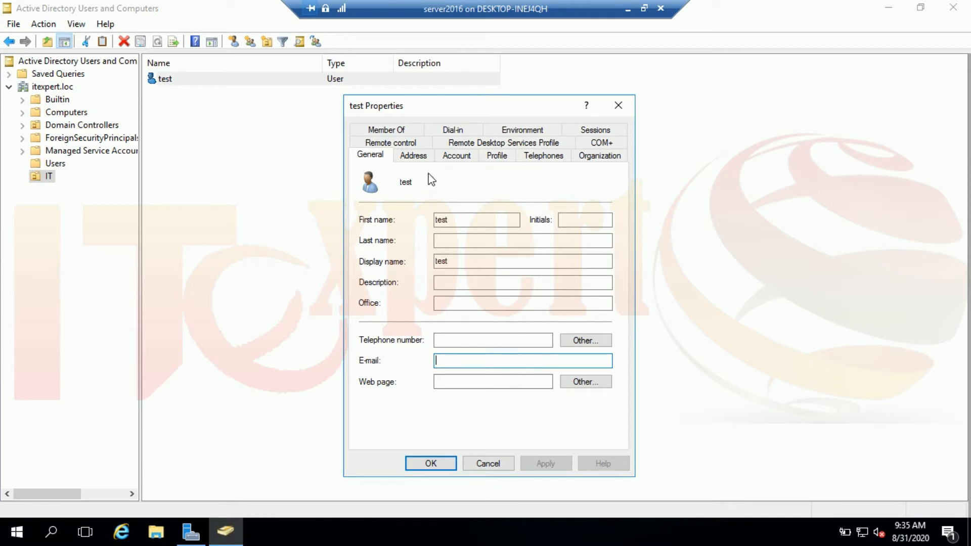
click(427, 158)
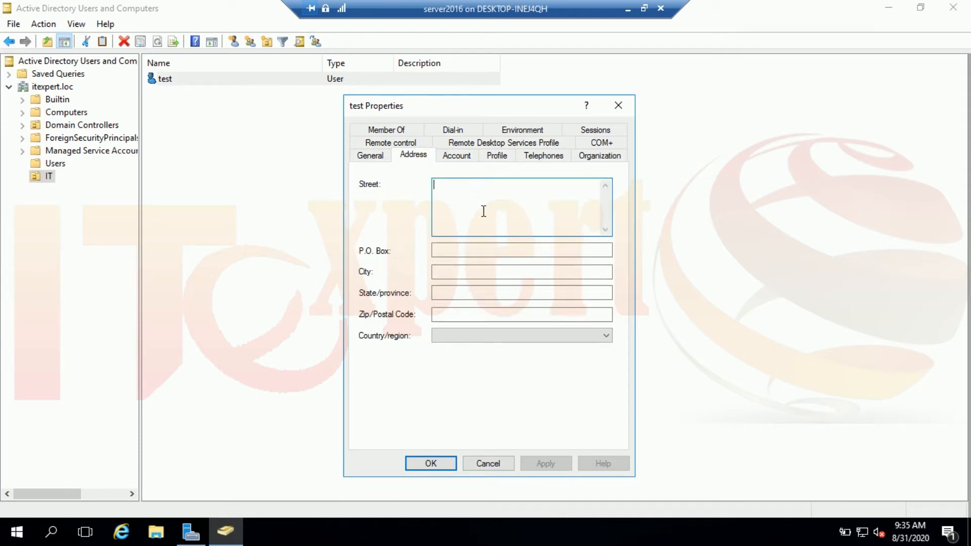
Switch the test Properties dialog to the Account tab.
click(463, 157)
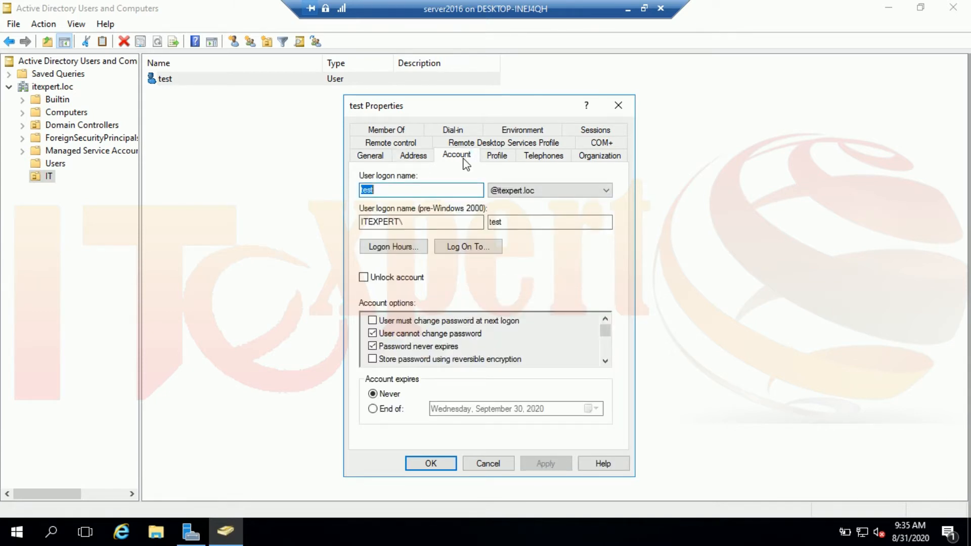
Try an End of expiry date with the calendar, then revert the account to Never expire.
click(396, 410)
click(535, 409)
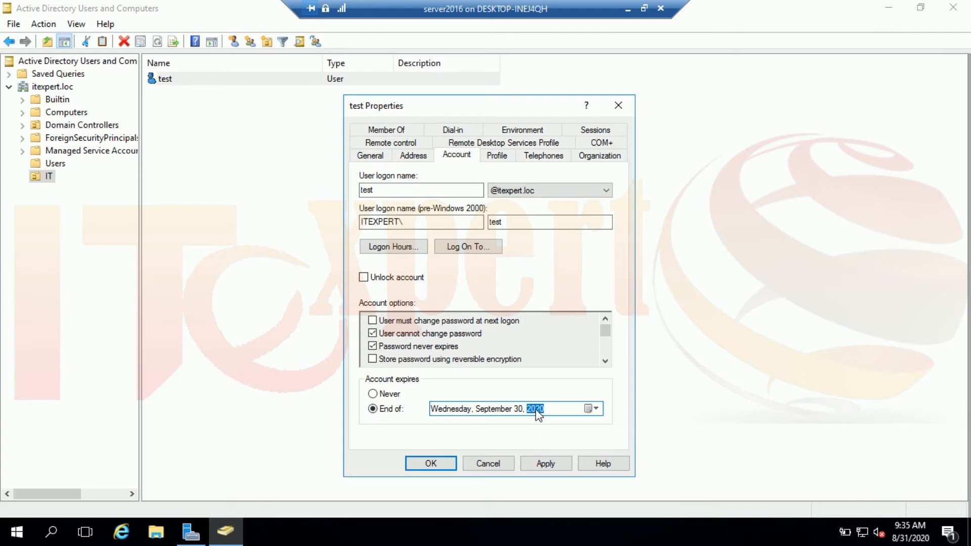
click(596, 409)
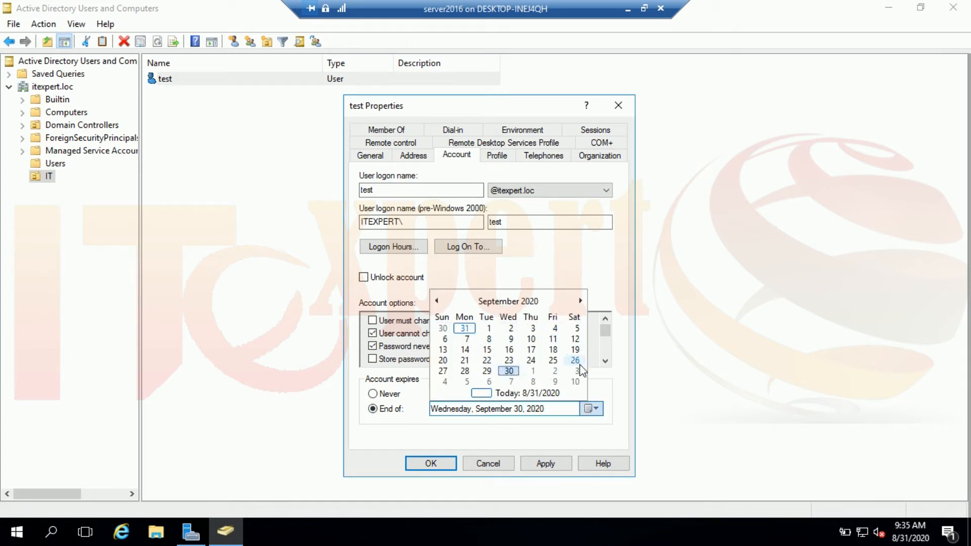
click(403, 428)
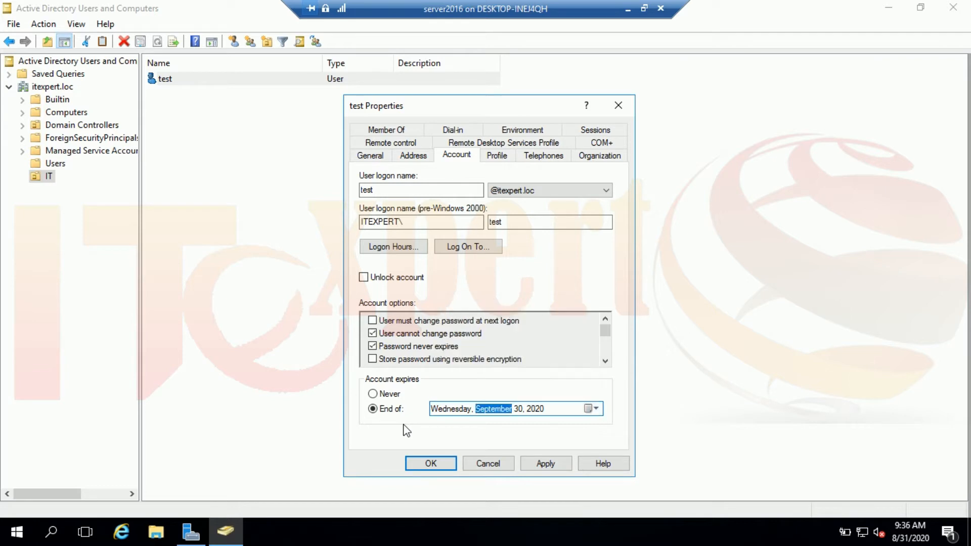
click(393, 399)
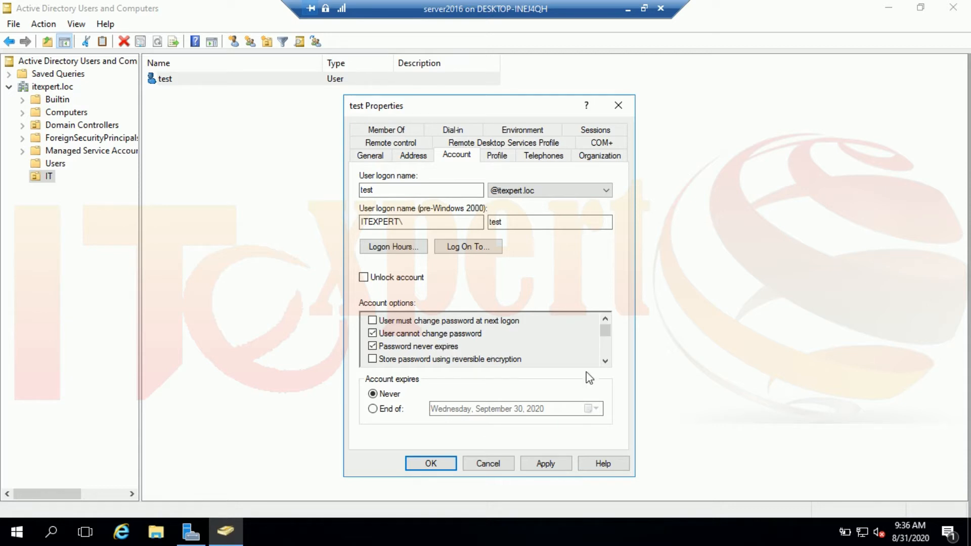
Scroll through Account options, then bring up test's Logon Hours grid.
click(605, 362)
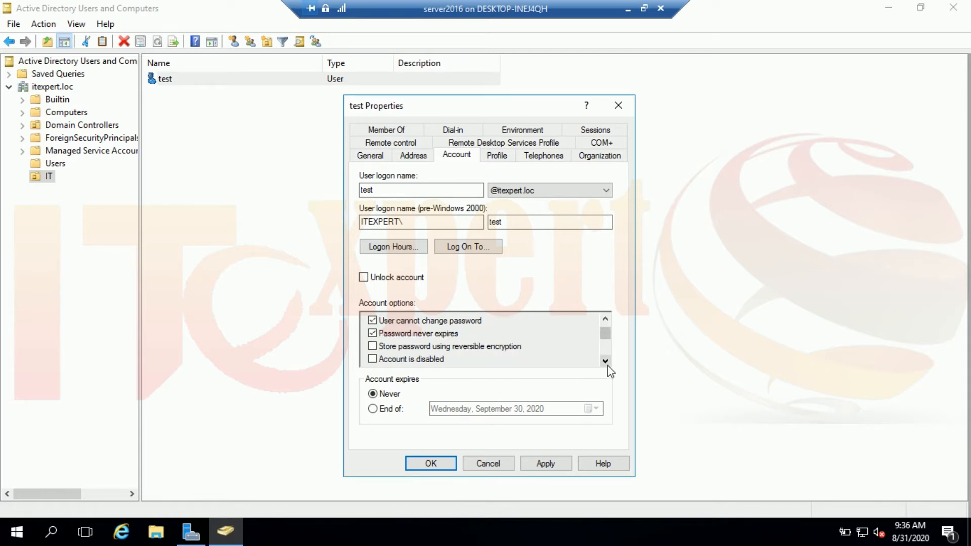
click(605, 361)
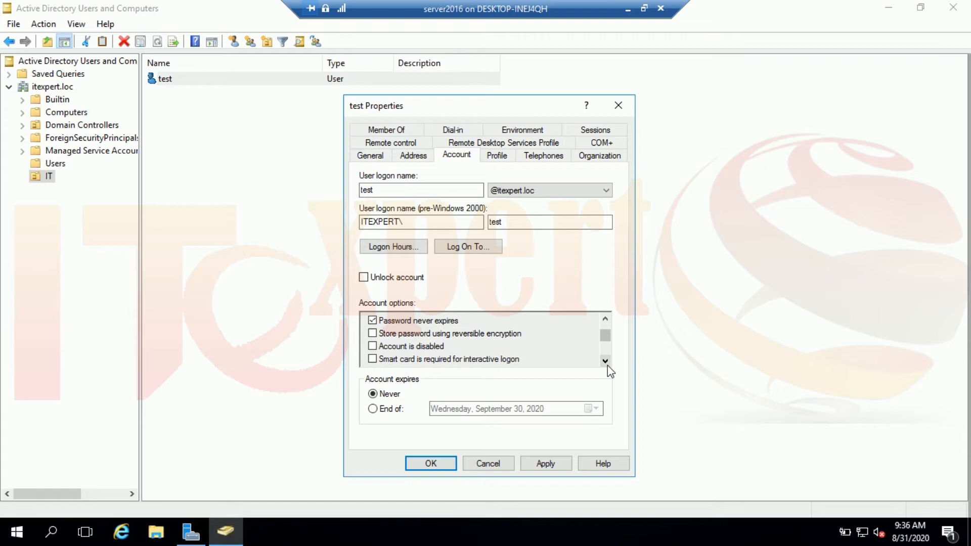
click(605, 361)
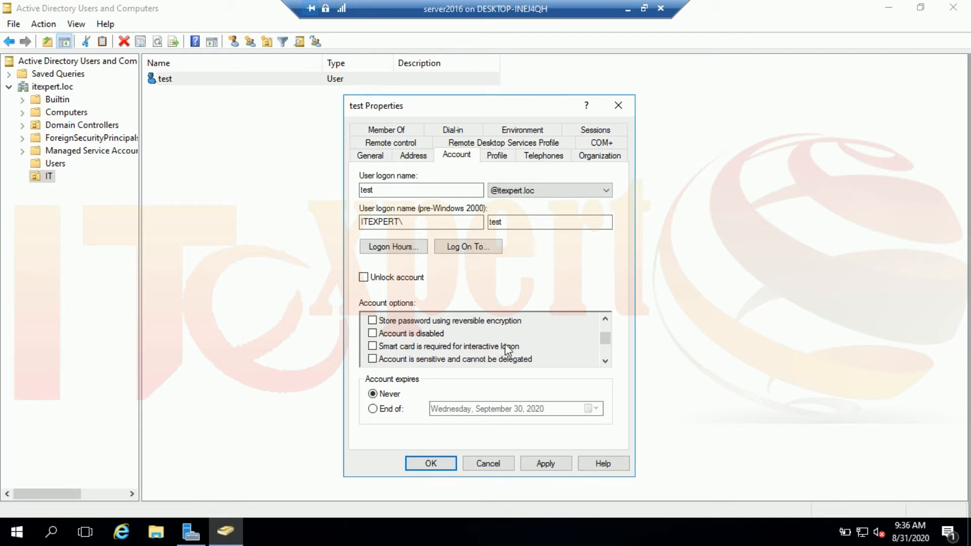
click(605, 361)
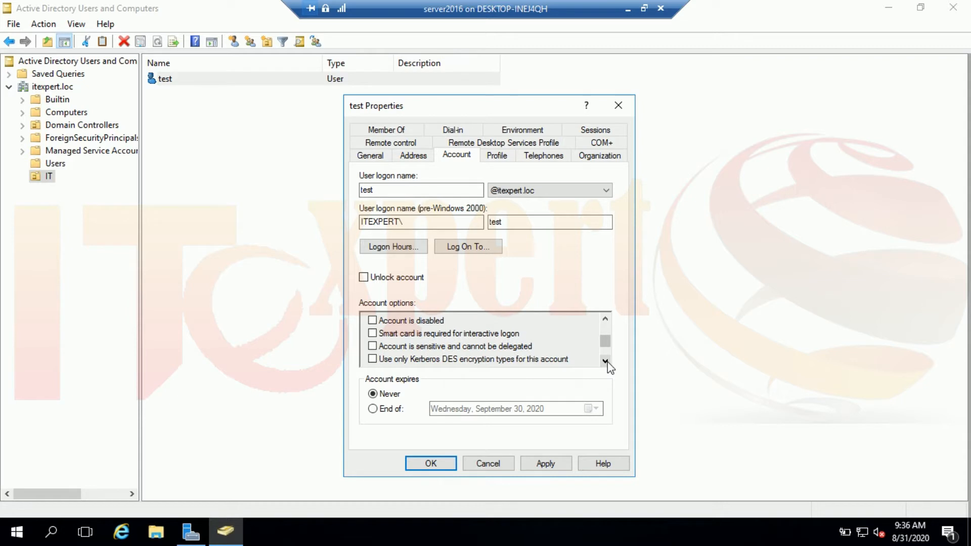
click(605, 361)
click(606, 361)
click(605, 361)
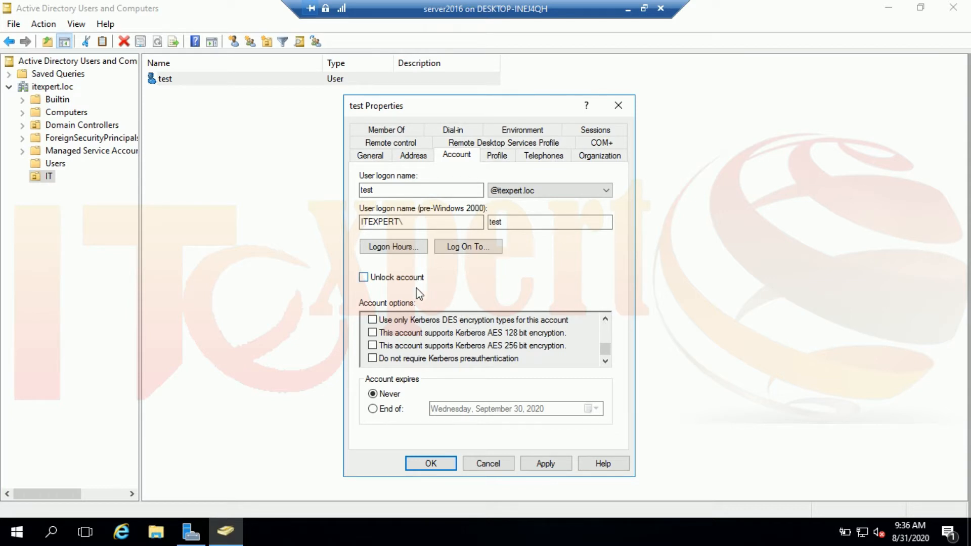
click(405, 279)
click(408, 250)
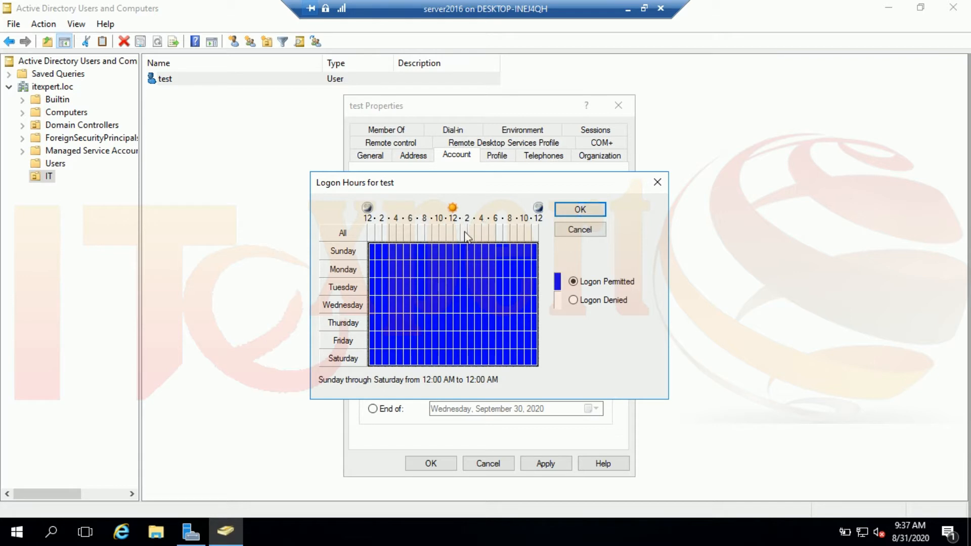
Deny logon from 12 AM–8 AM and from 5 PM–12 AM on every day.
drag(420, 253, 373, 360)
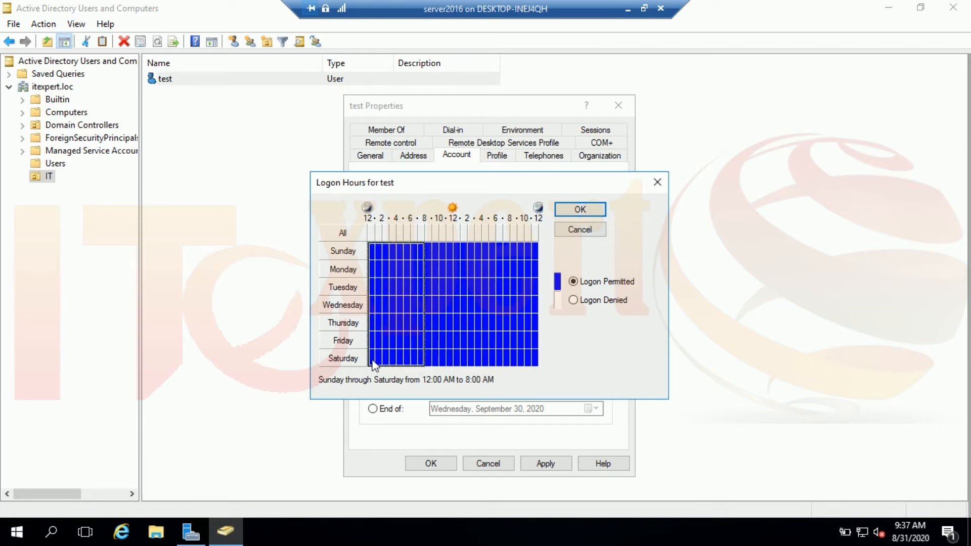
click(574, 300)
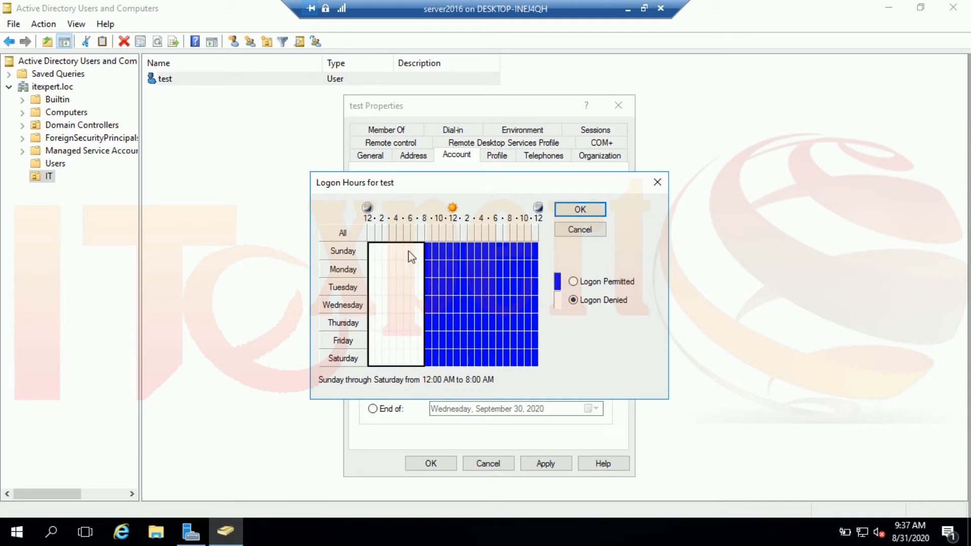
drag(492, 250, 541, 360)
click(581, 301)
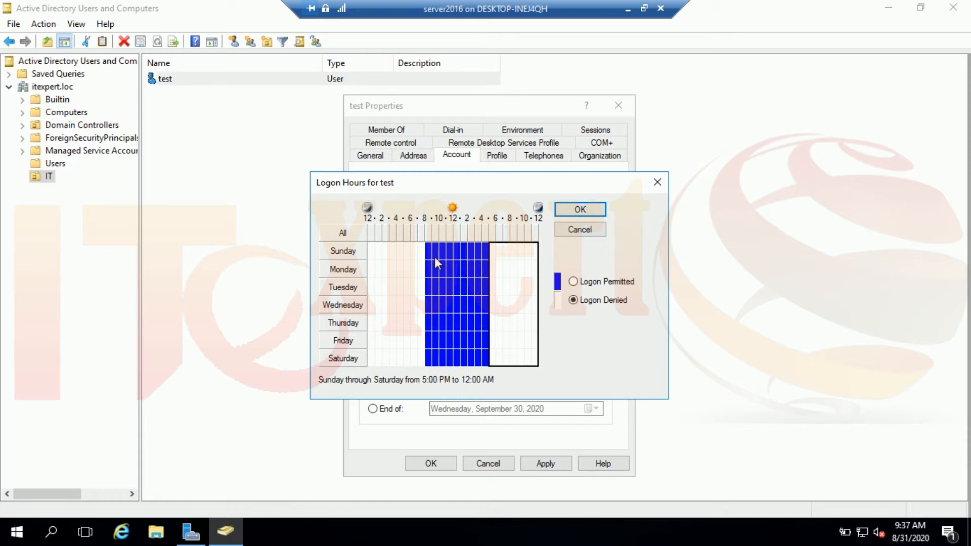
Deny logon for the remaining Sunday and Saturday hours.
drag(405, 251, 490, 247)
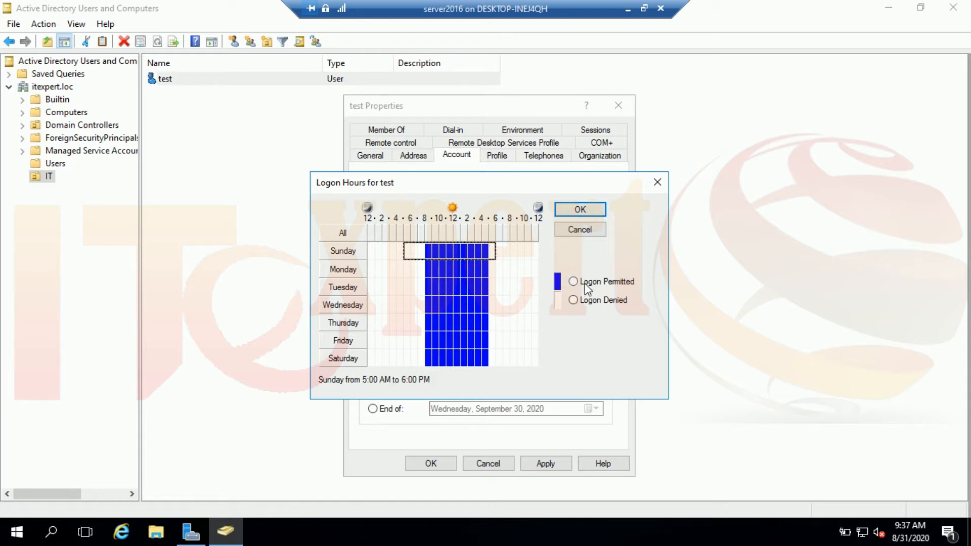
click(574, 300)
drag(500, 359, 378, 358)
click(574, 300)
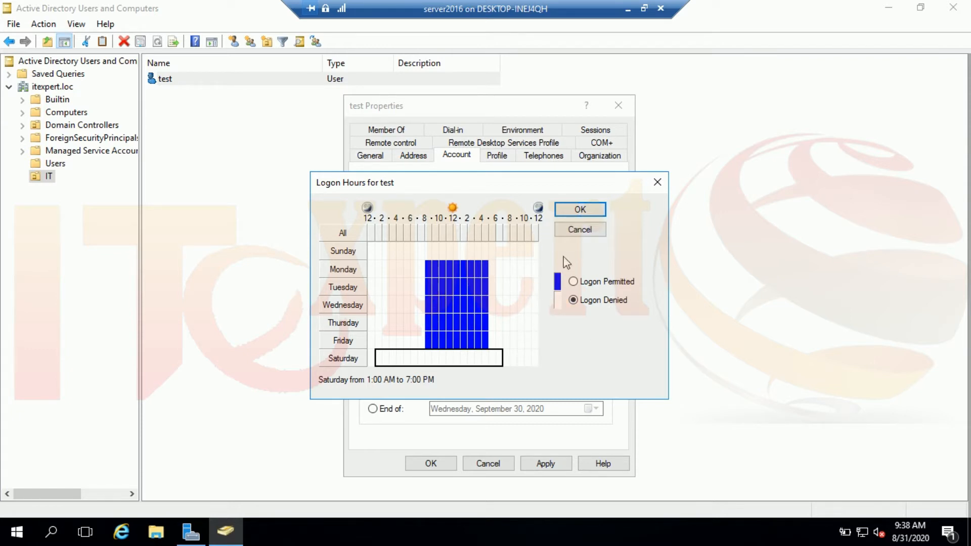
Close Logon Hours, then try Log On To with The following computers and cancel without adding any.
click(574, 227)
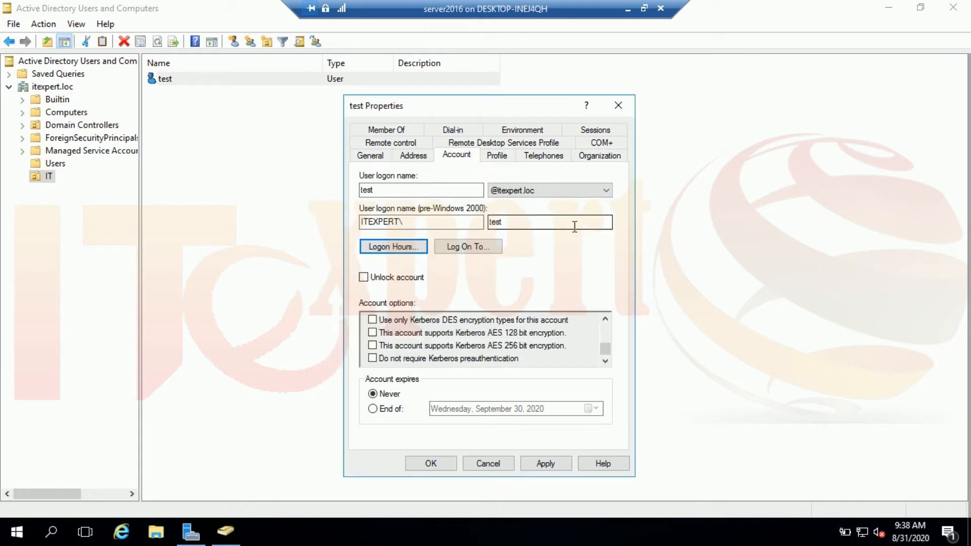
click(481, 246)
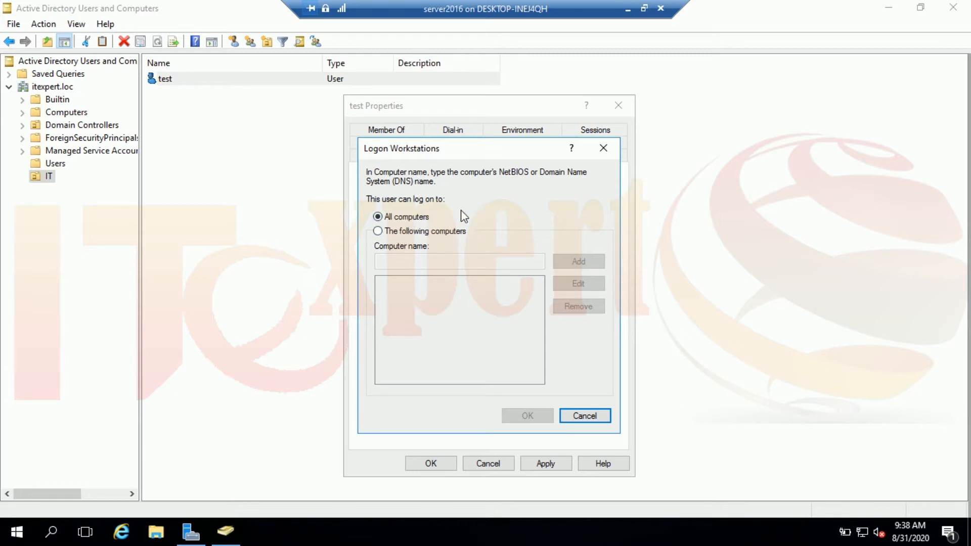
click(439, 232)
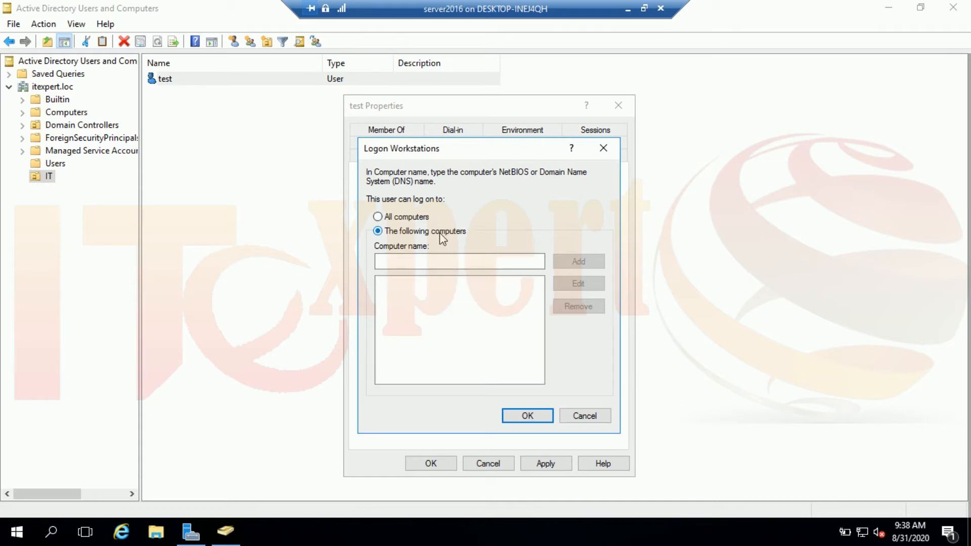
click(454, 262)
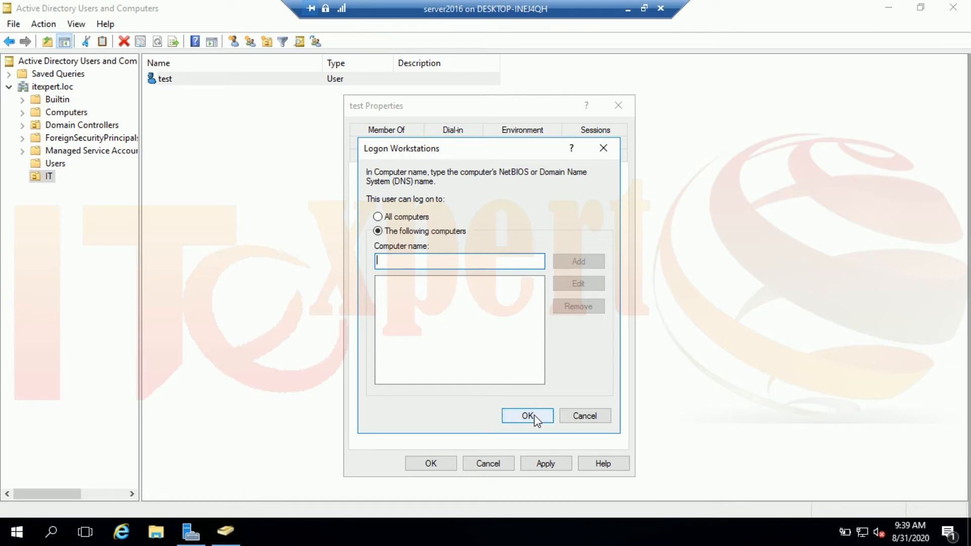
click(594, 420)
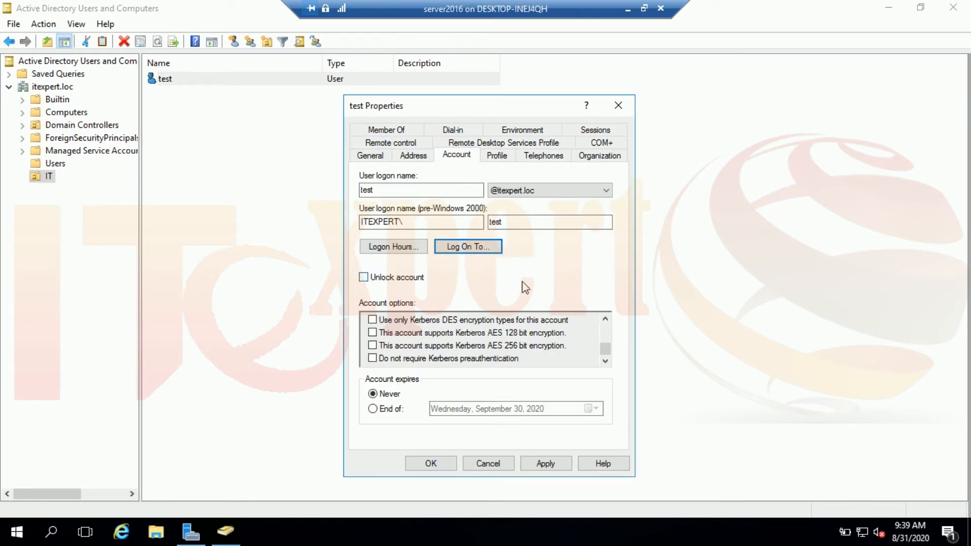
On the test user's Profile tab, start mapping the home folder to a network drive.
click(502, 156)
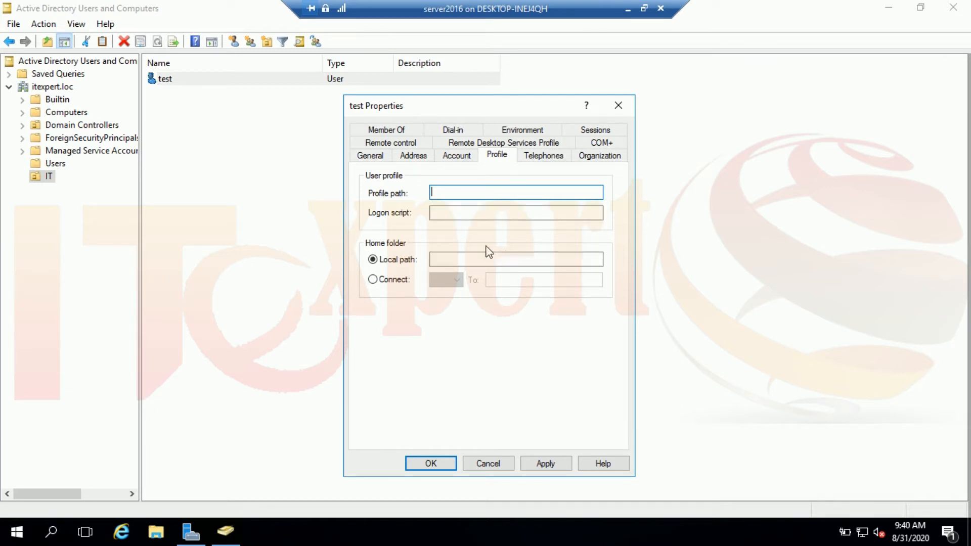
click(392, 283)
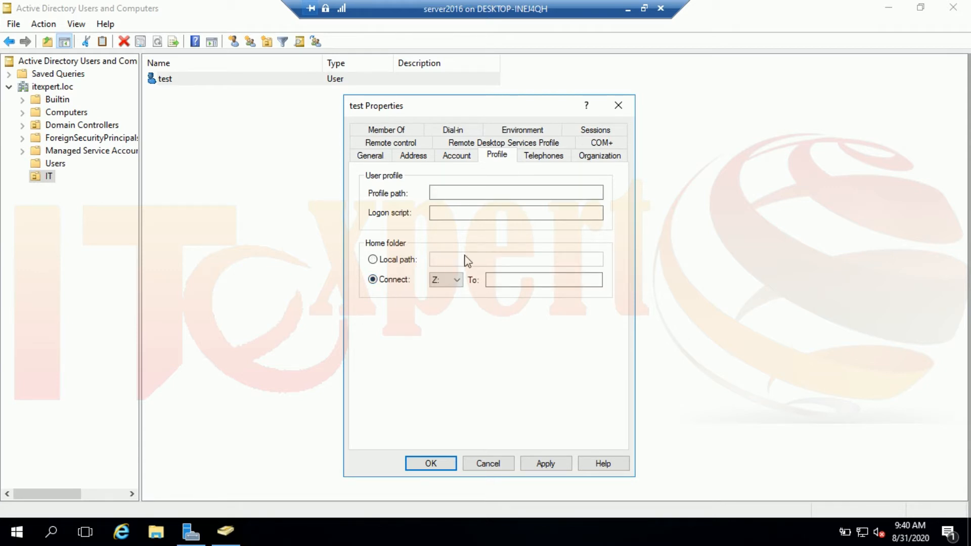
click(498, 280)
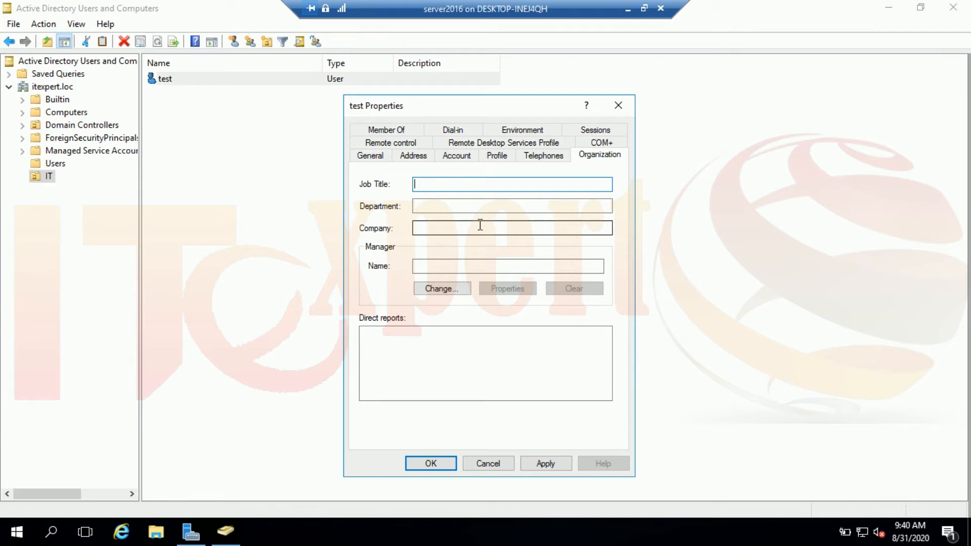
Review the General, Member Of, Account and Environment tabs, then cancel without saving changes.
click(379, 157)
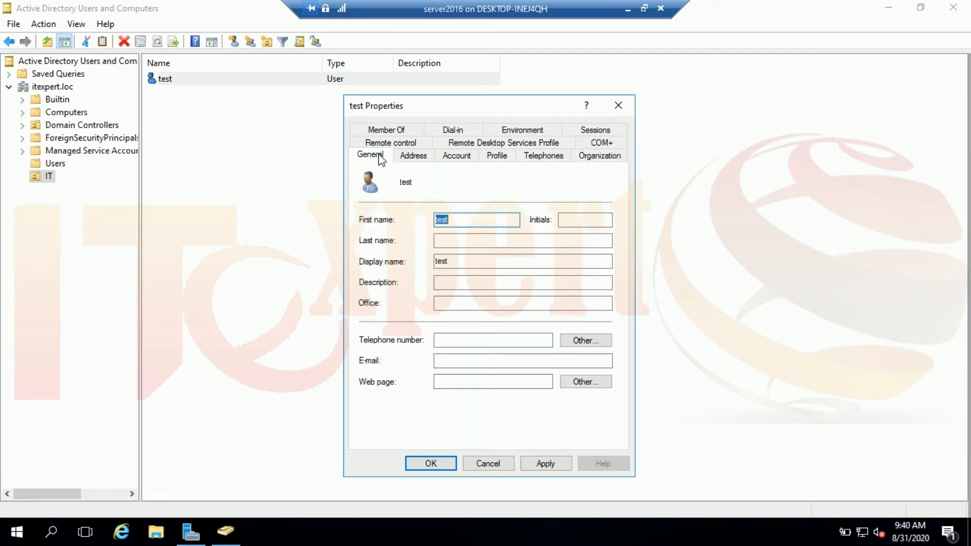
click(390, 130)
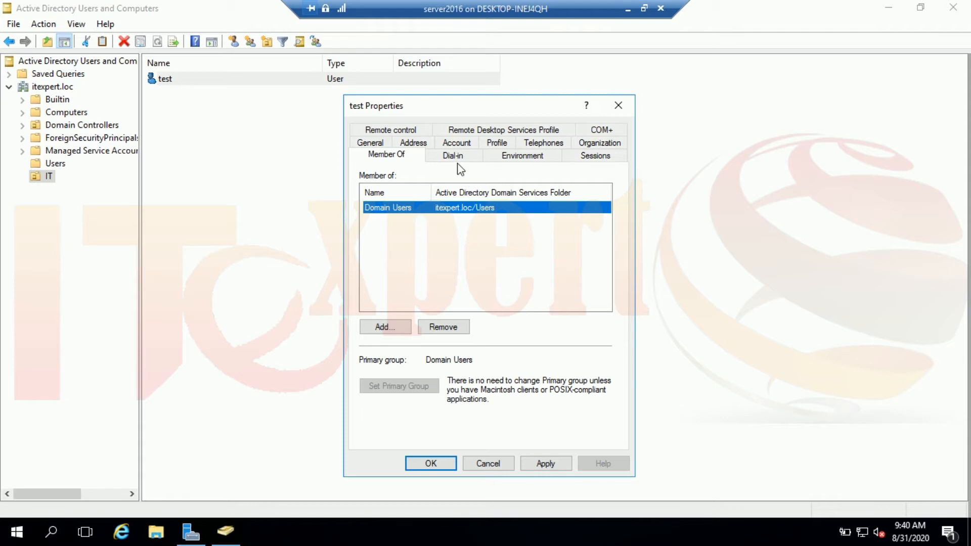
click(456, 144)
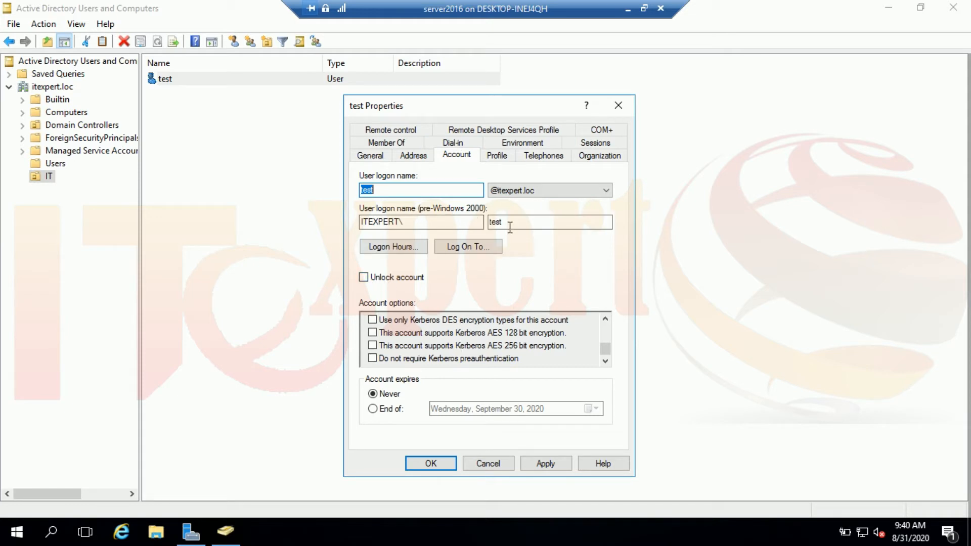
click(521, 146)
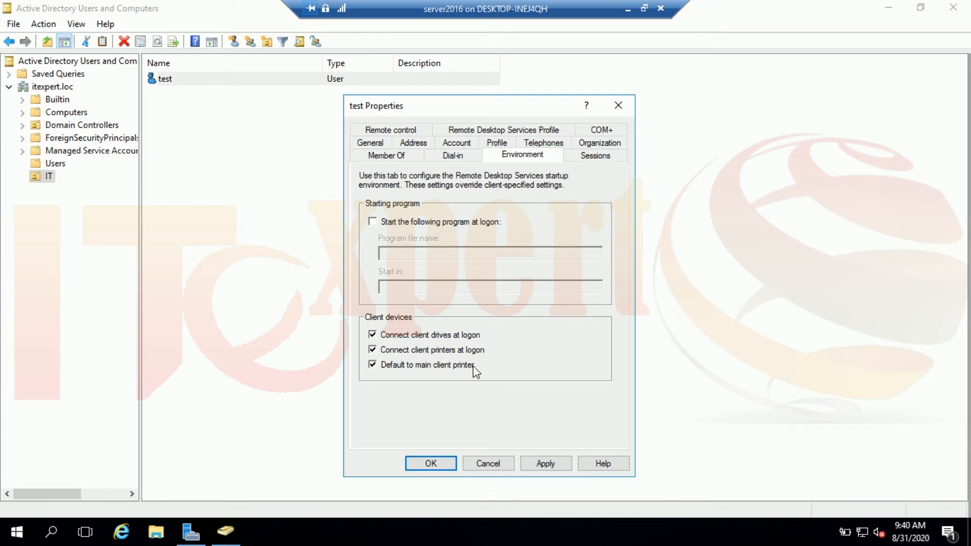
click(489, 464)
click(315, 172)
click(92, 215)
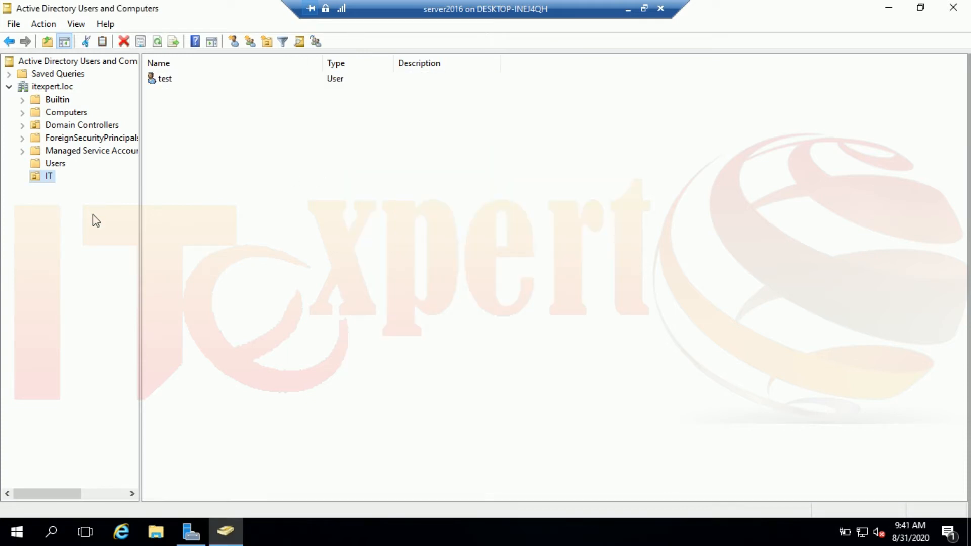
right_click(57, 91)
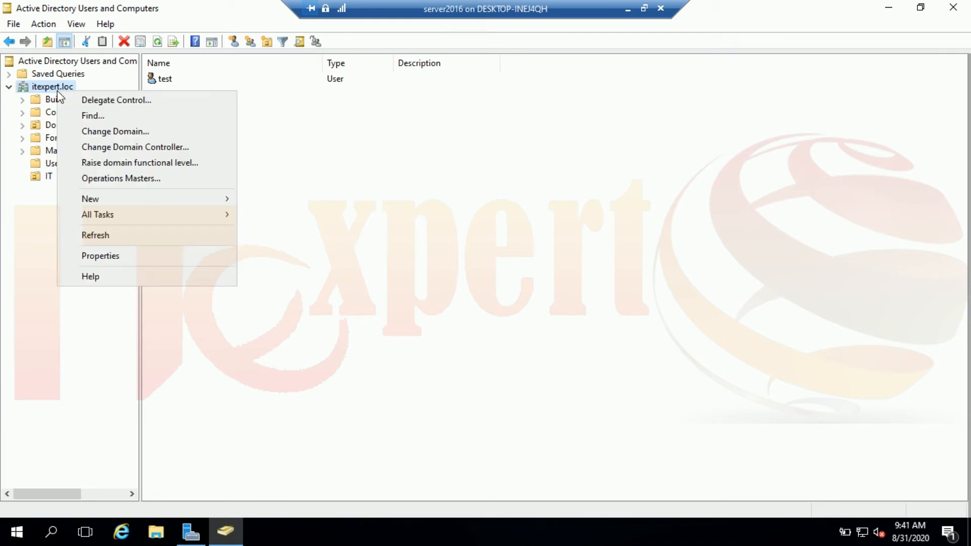
click(88, 117)
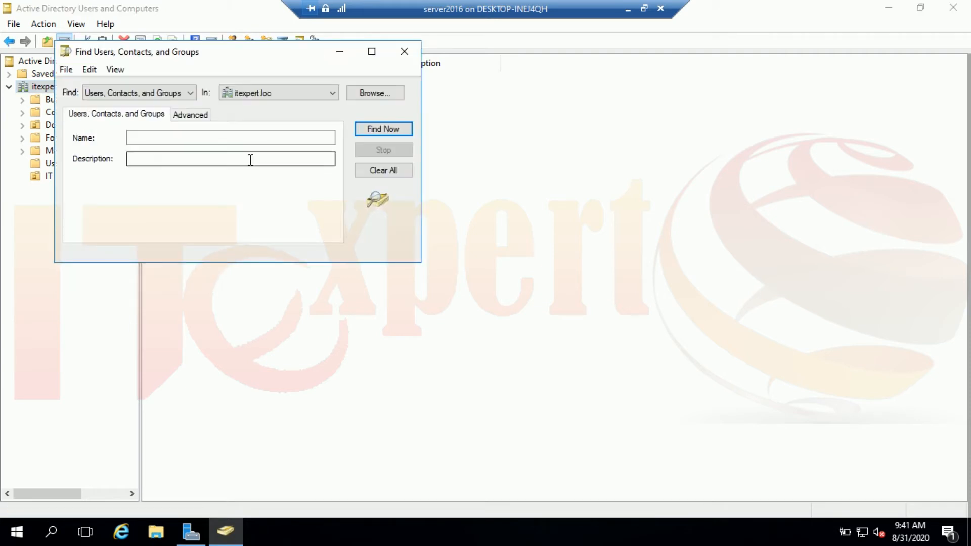
click(176, 138)
click(191, 161)
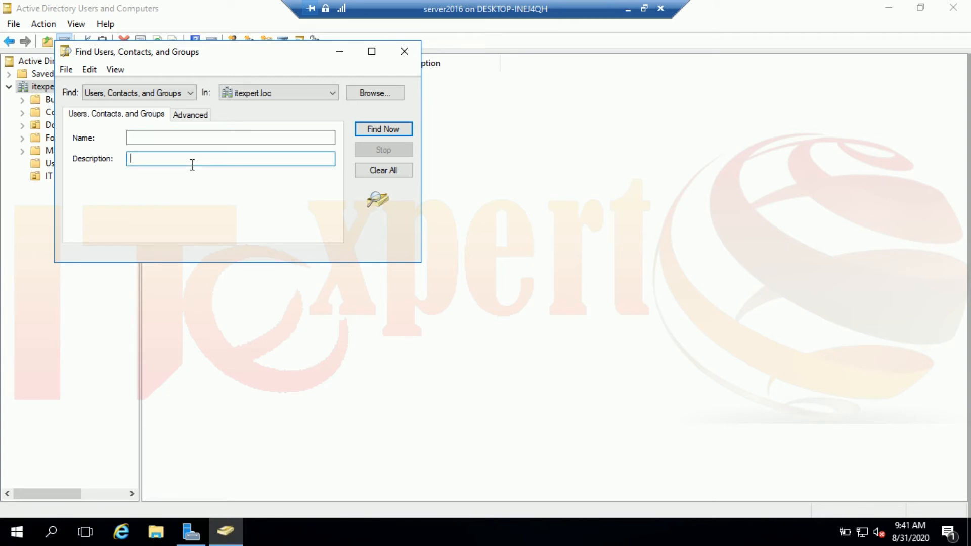
click(191, 93)
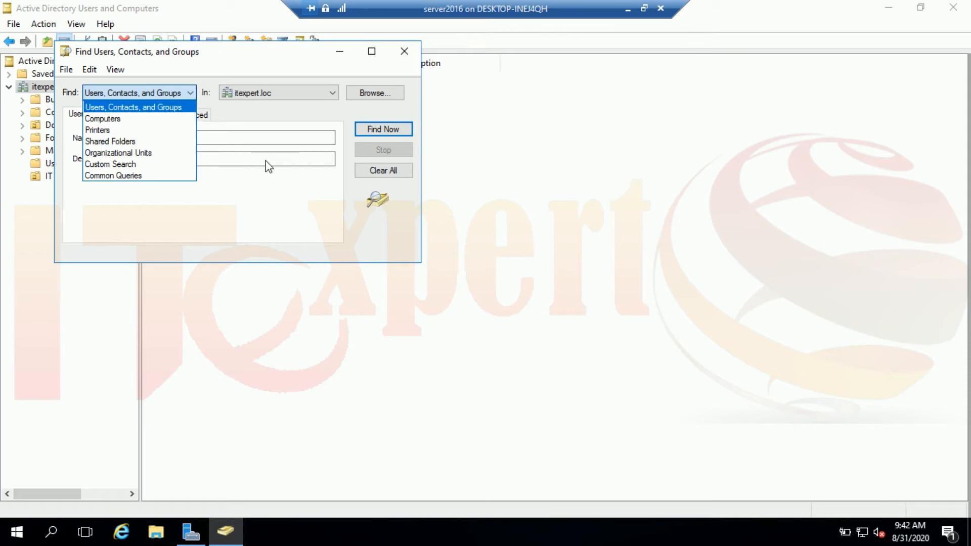
click(263, 193)
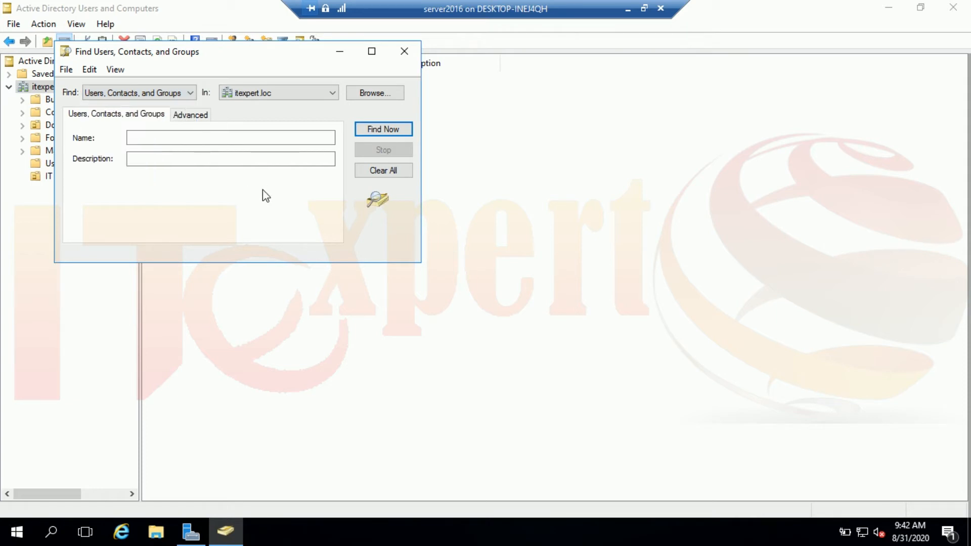
click(199, 120)
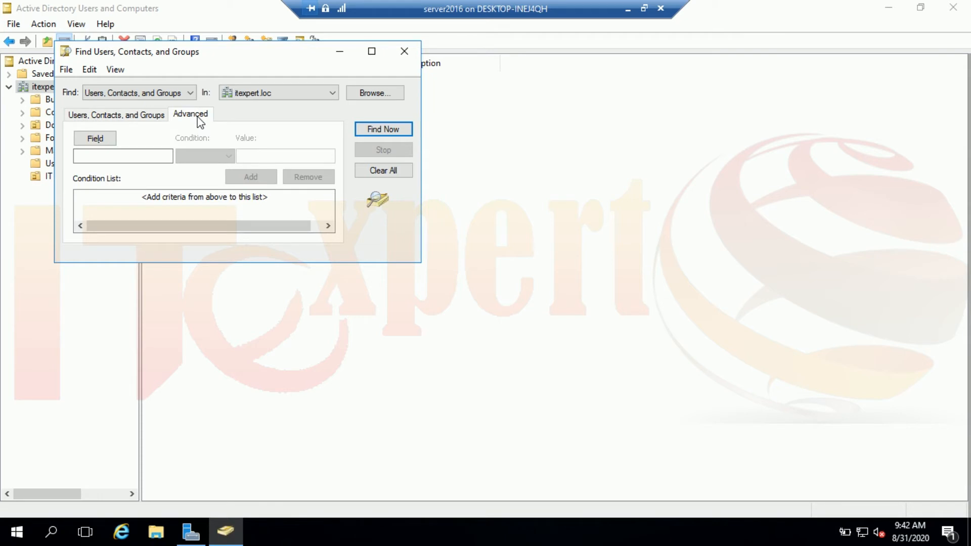
click(98, 142)
mouse_move(124, 157)
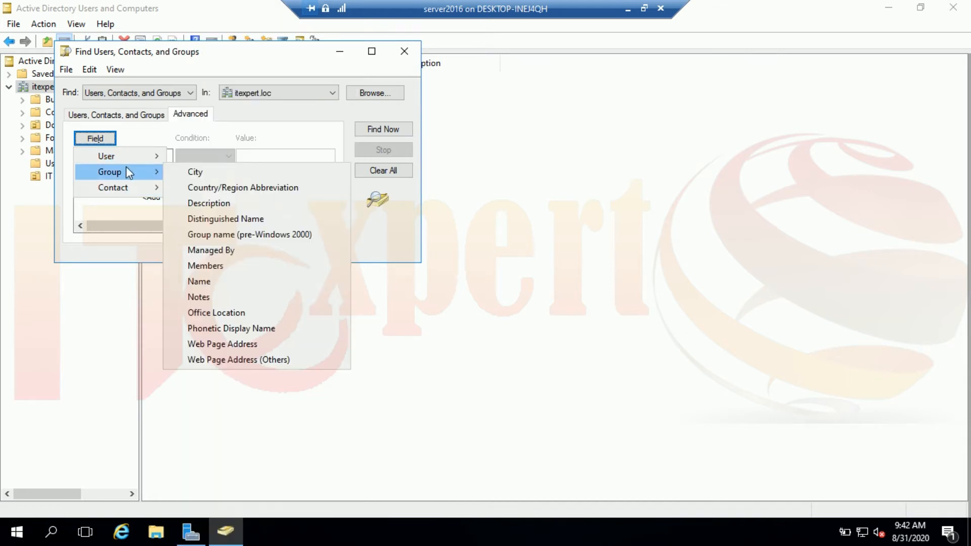
mouse_move(114, 188)
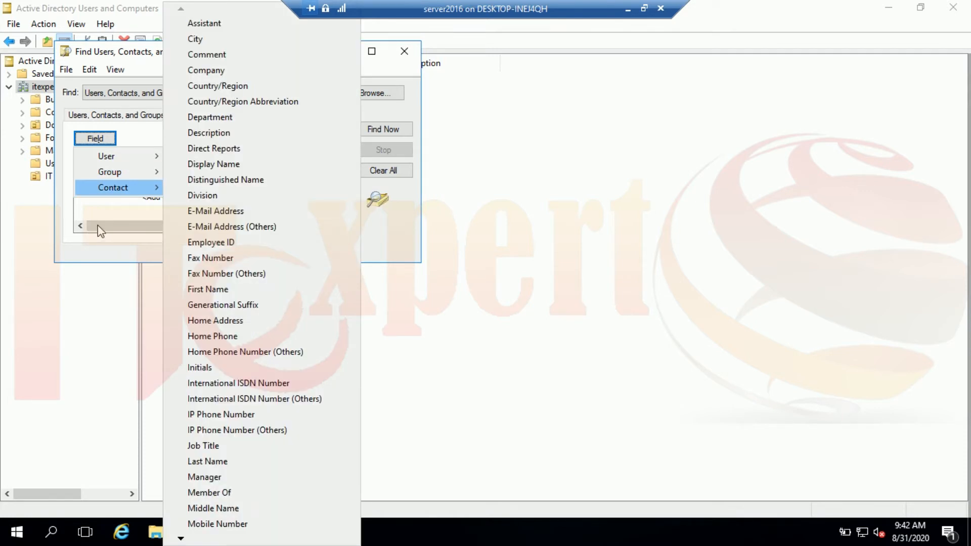
click(100, 233)
click(108, 116)
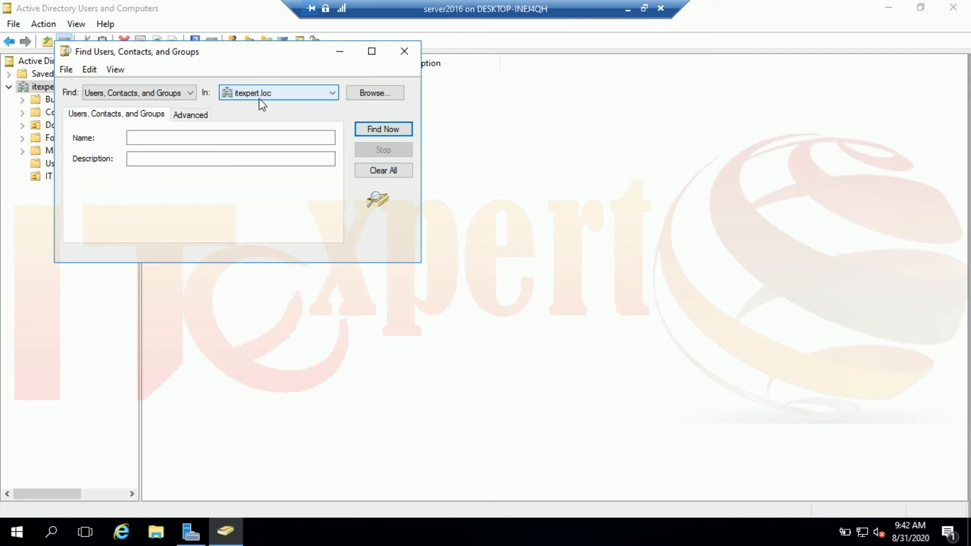
click(300, 98)
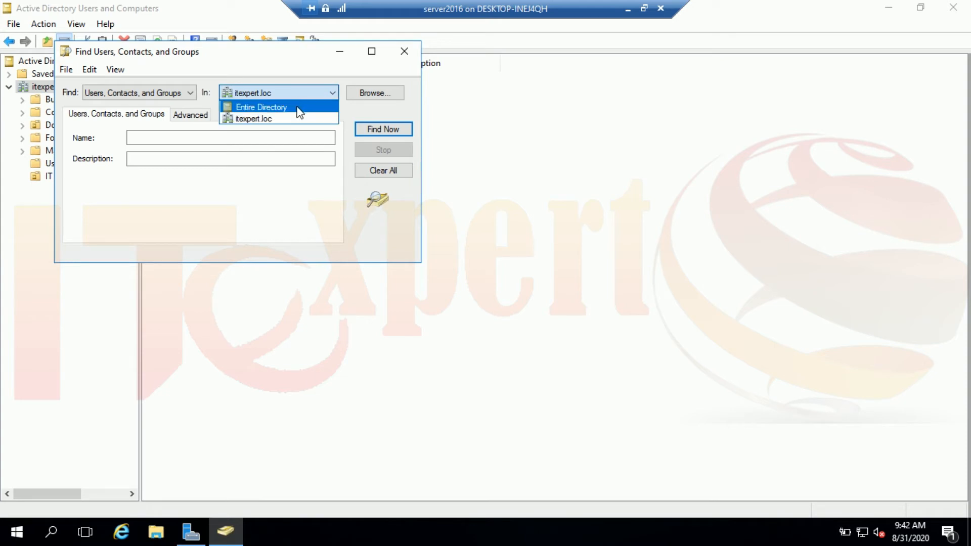
click(298, 108)
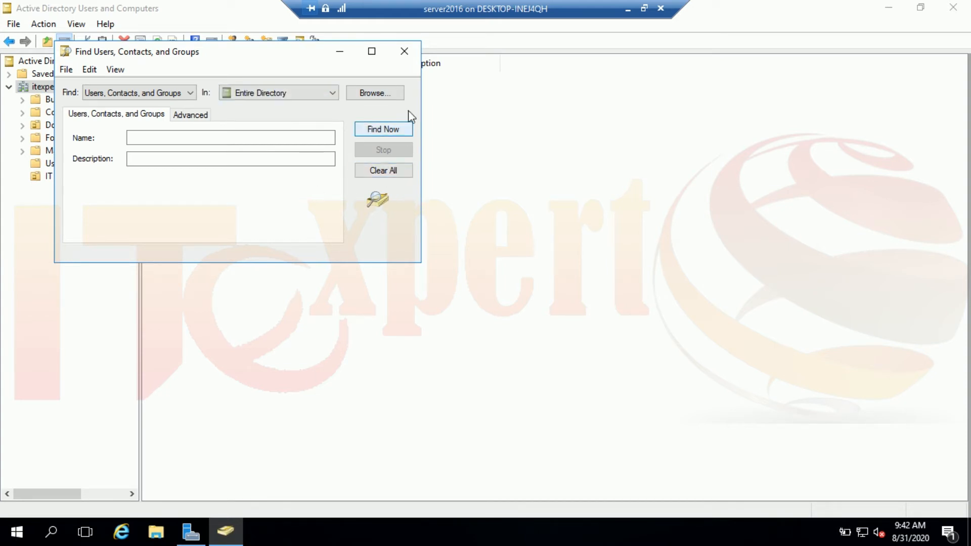
click(404, 51)
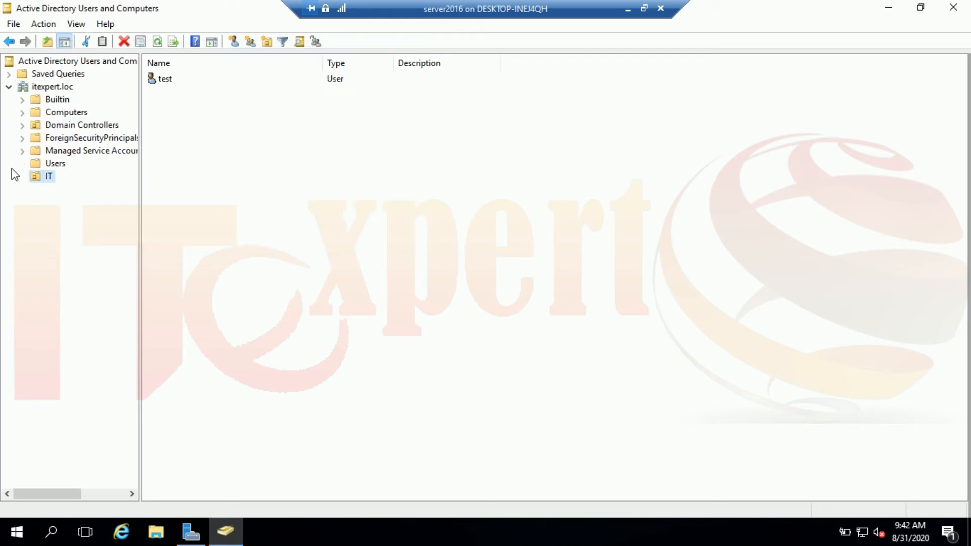
Scope a Find search to the IT OU, then close the Find dialog.
right_click(41, 178)
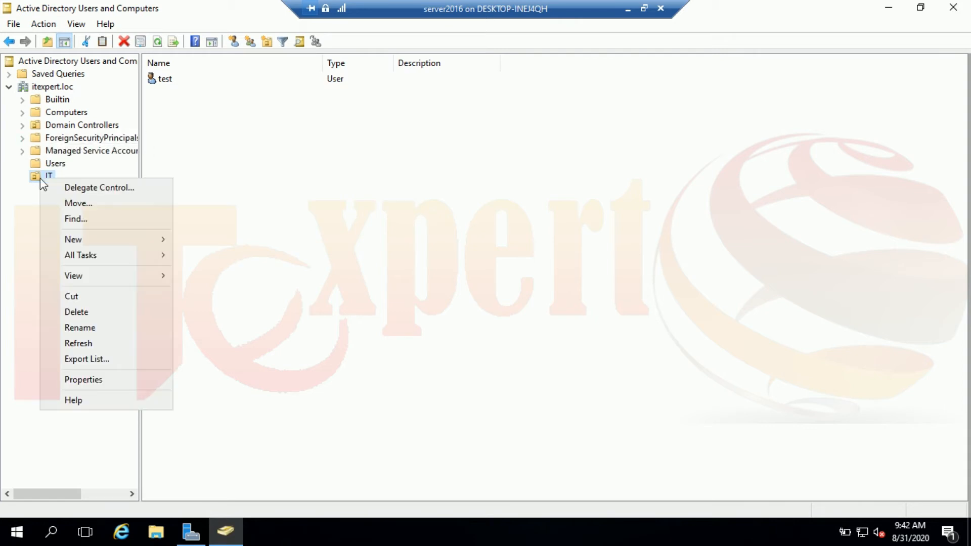
mouse_move(122, 240)
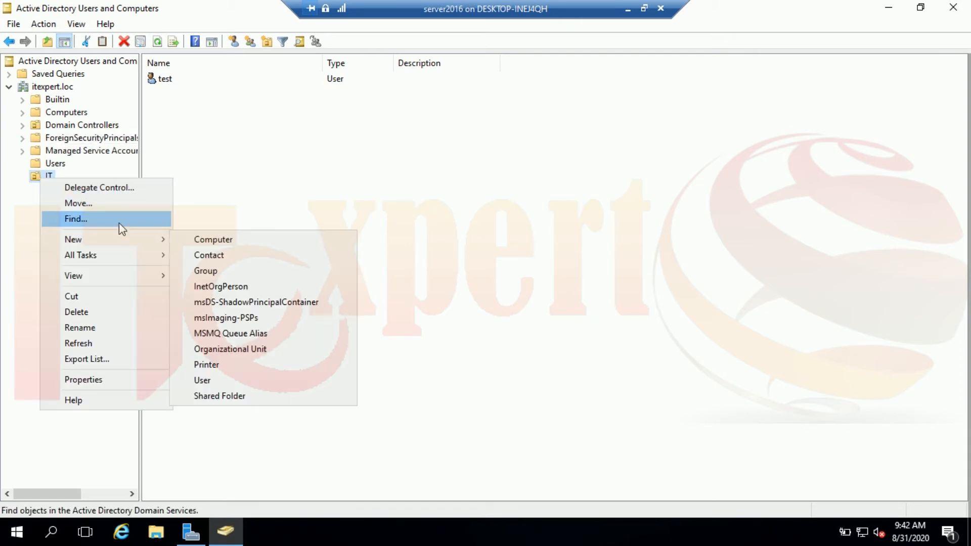
click(119, 222)
click(285, 96)
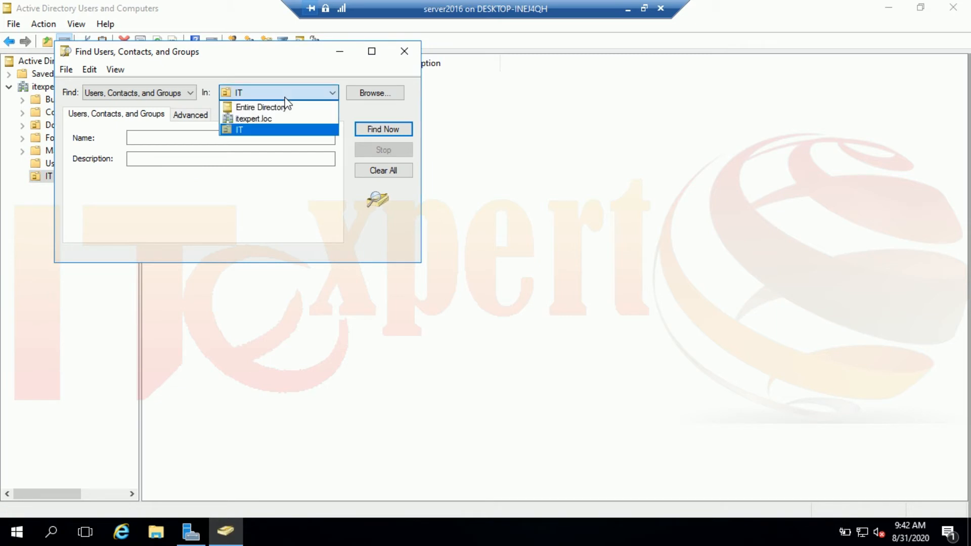
click(262, 136)
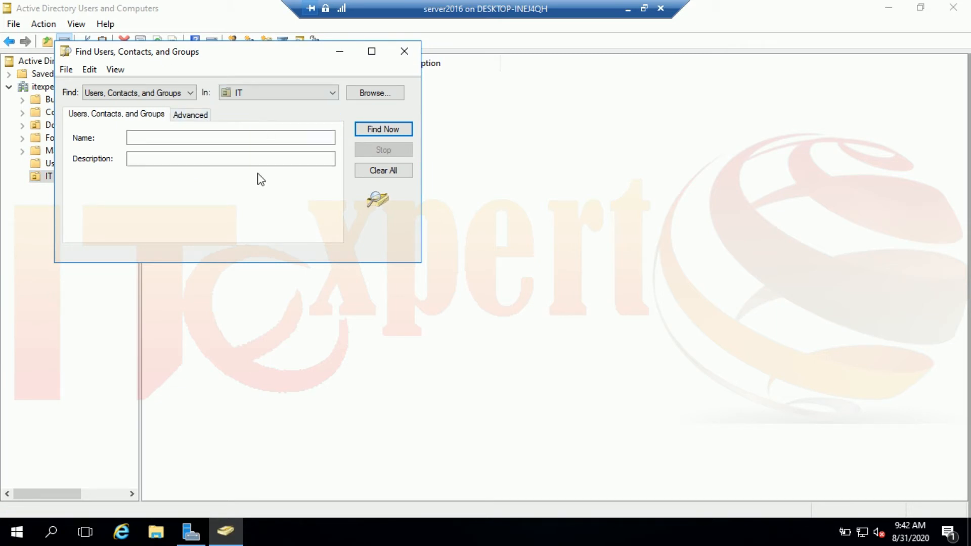
click(405, 56)
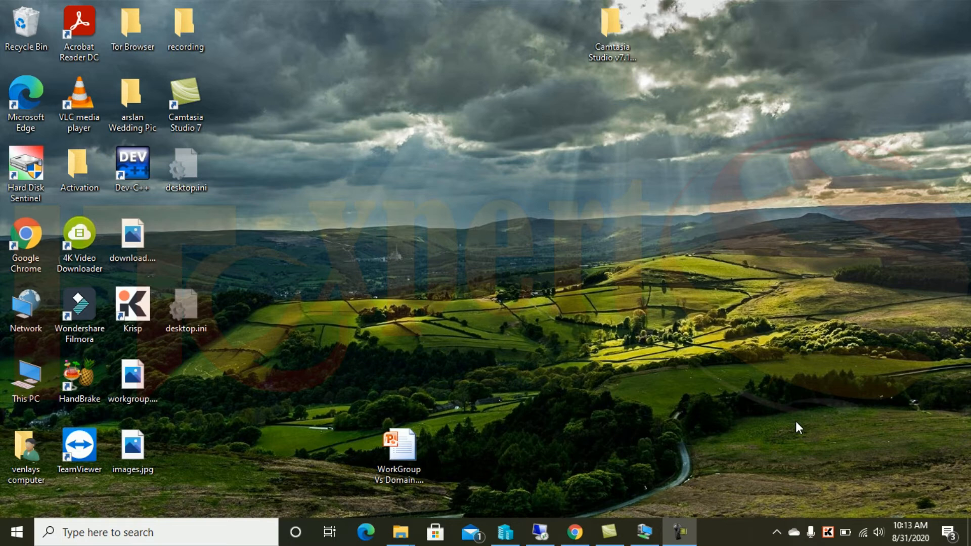
Restore the remote desktop full-screen, open cmd and ping 192.168.100.110.
click(540, 531)
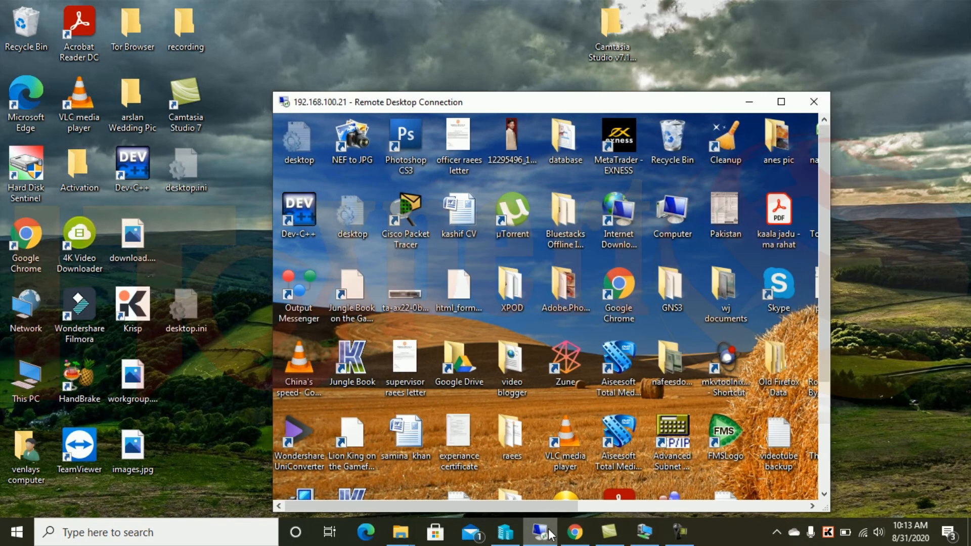
click(781, 103)
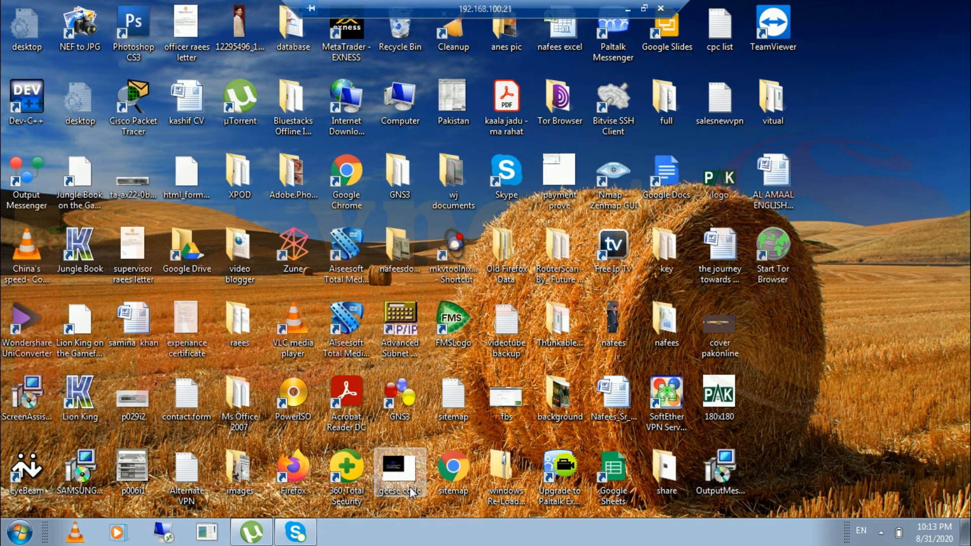
click(11, 539)
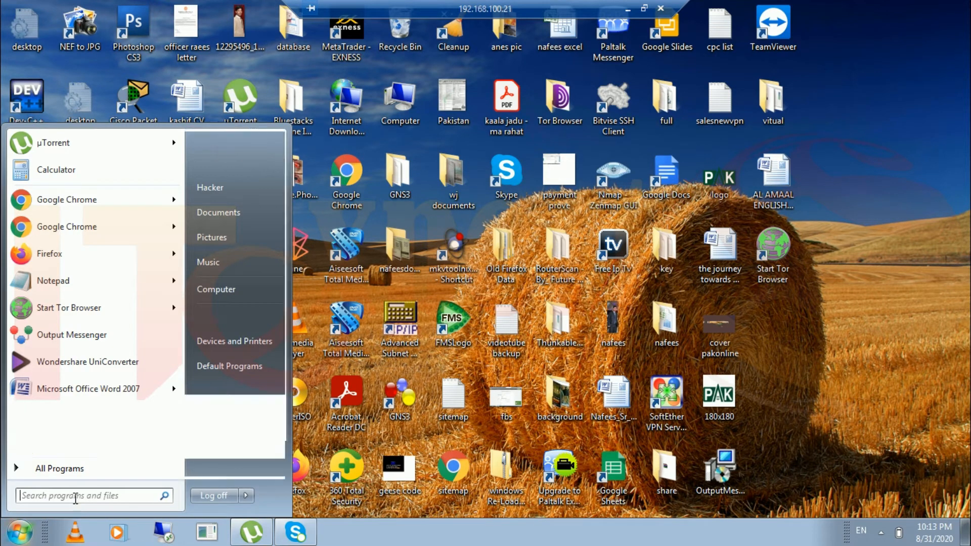
text(cmd)
key(Return)
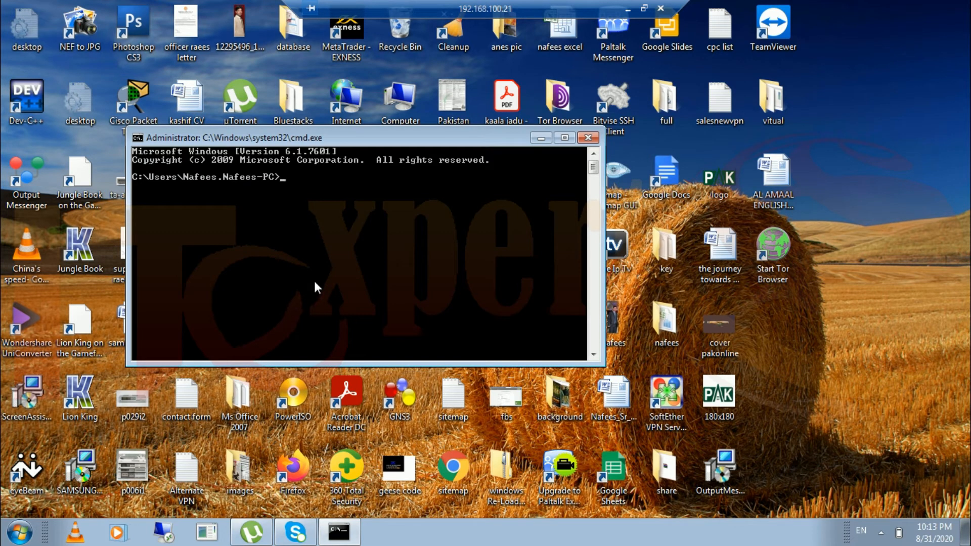
text(ping 192.168.100.110)
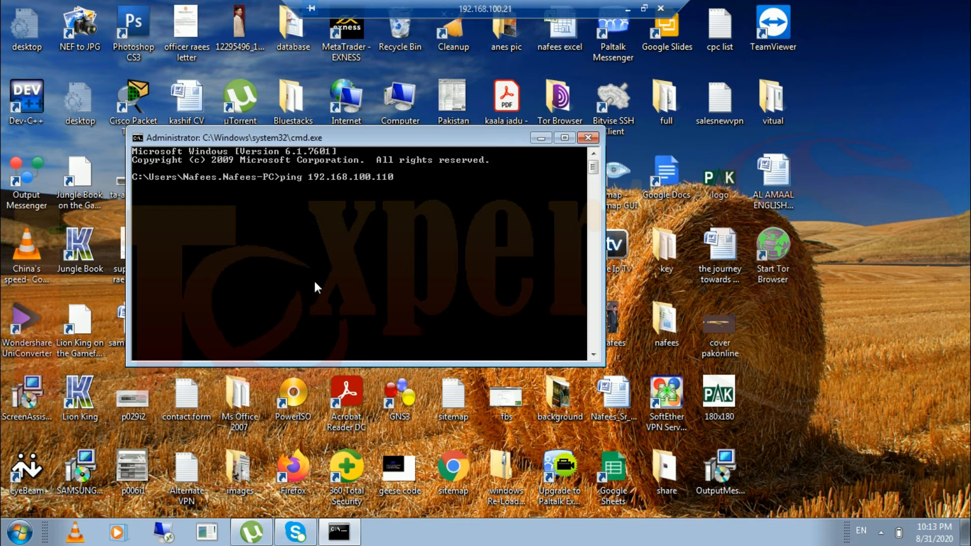
key(Return)
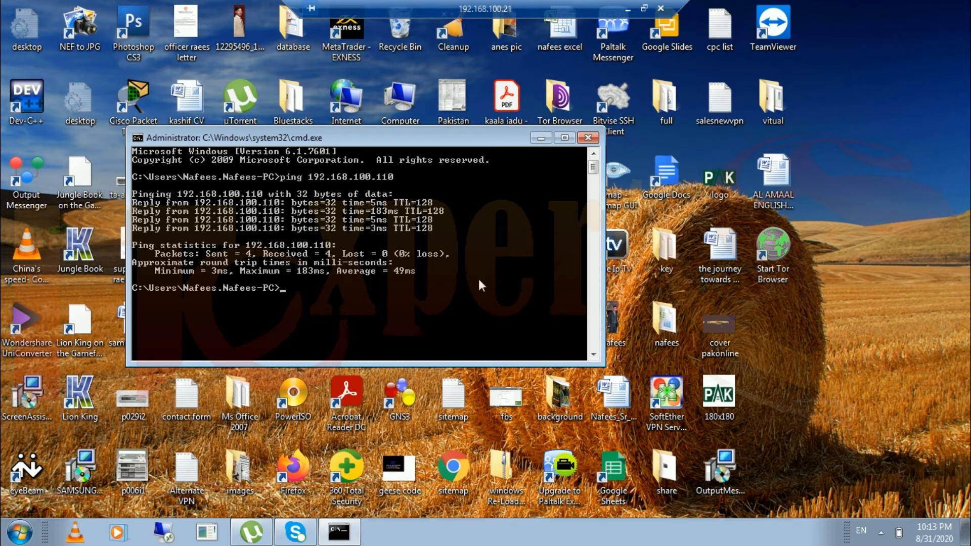
Open the Wireless Network Connection's IPv4 properties through Network and Sharing Center.
click(883, 541)
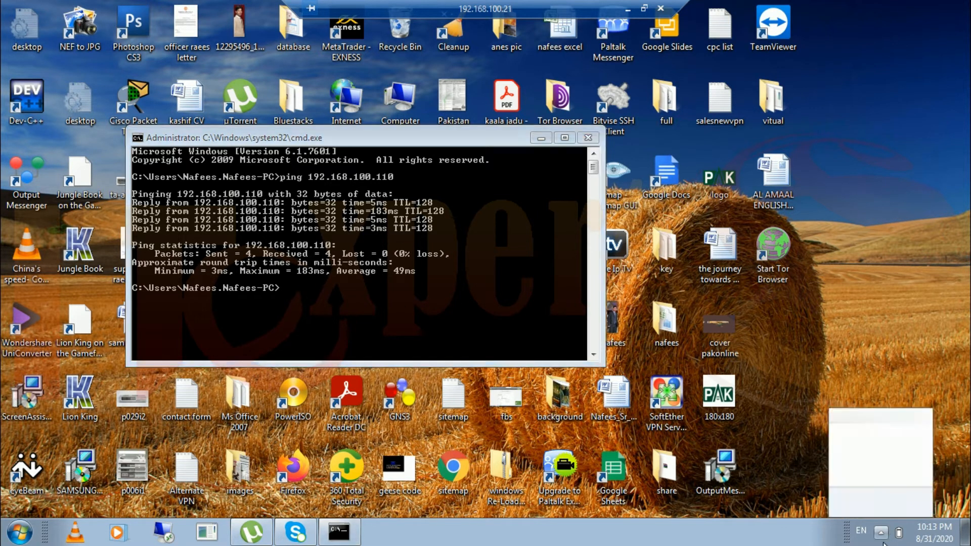
right_click(873, 449)
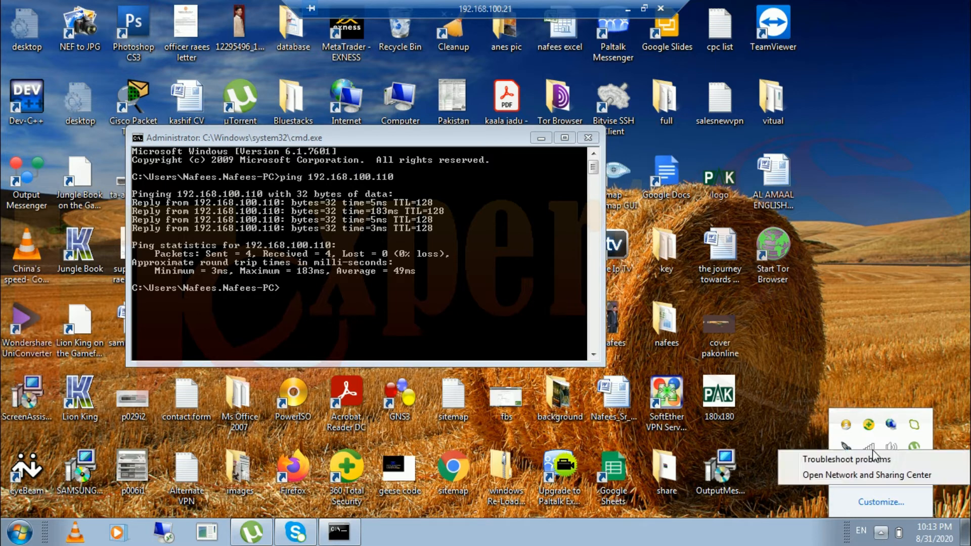
click(885, 474)
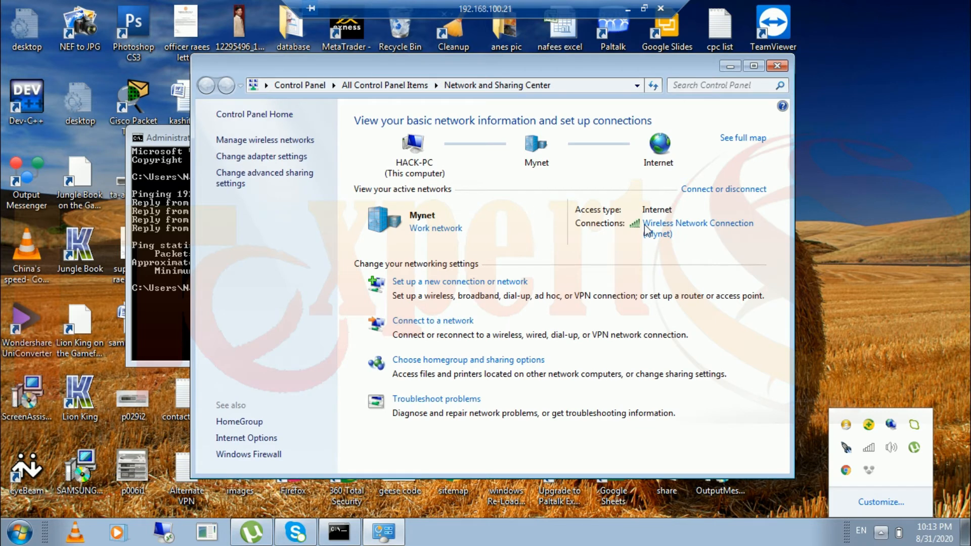
click(287, 157)
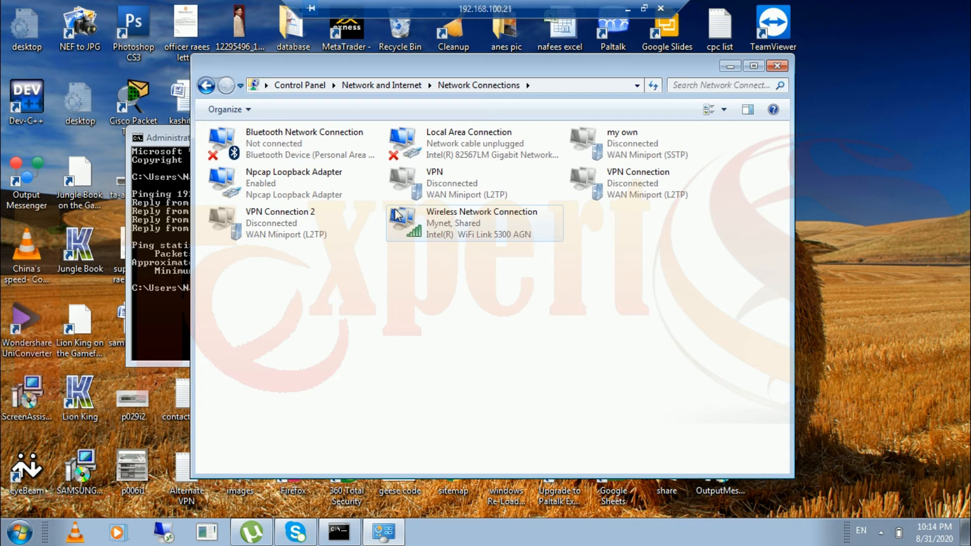
click(474, 225)
right_click(472, 219)
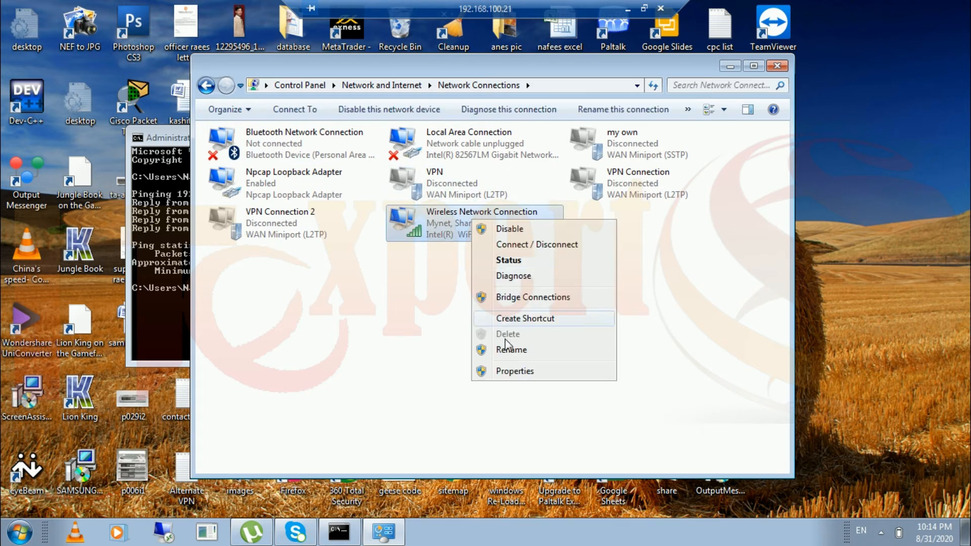
click(512, 371)
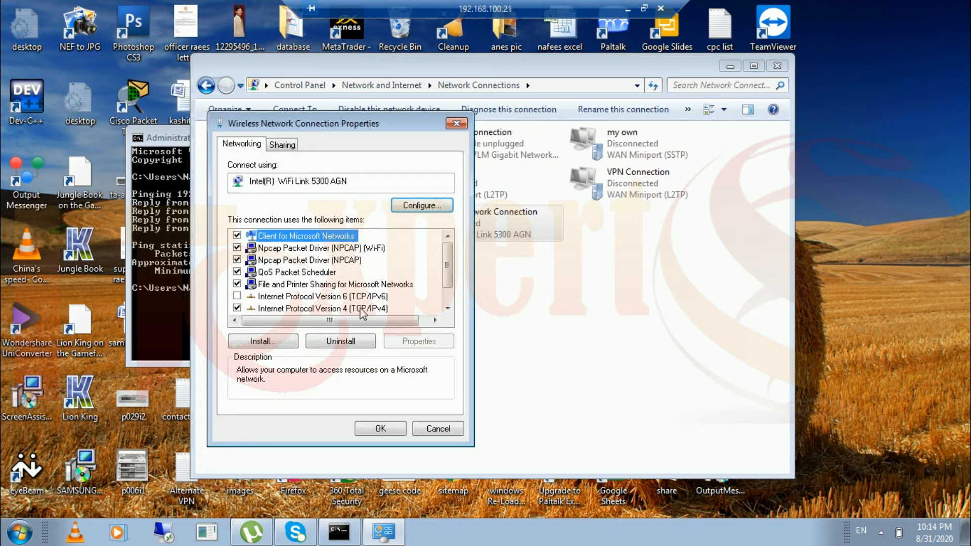
double_click(360, 309)
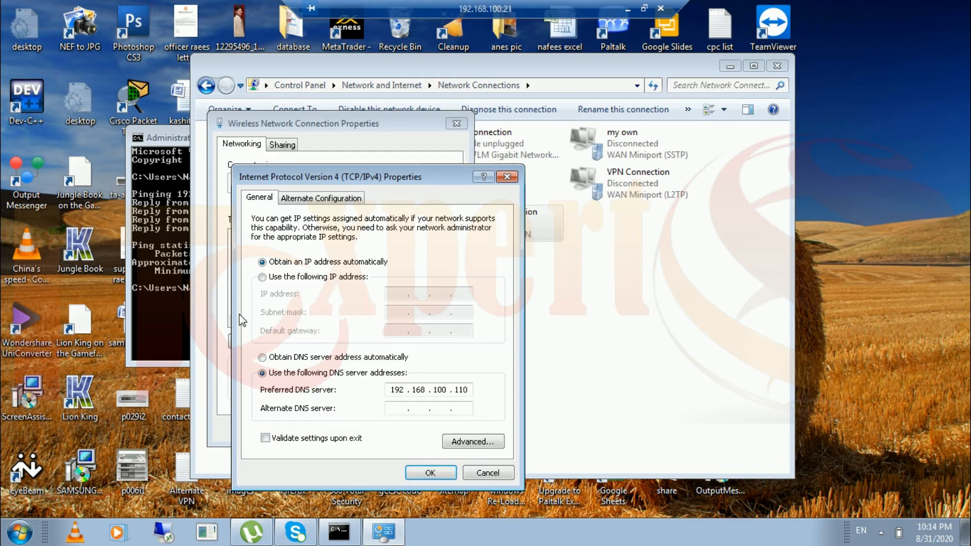
Bring the ping results back into view and open the Start menu.
click(163, 292)
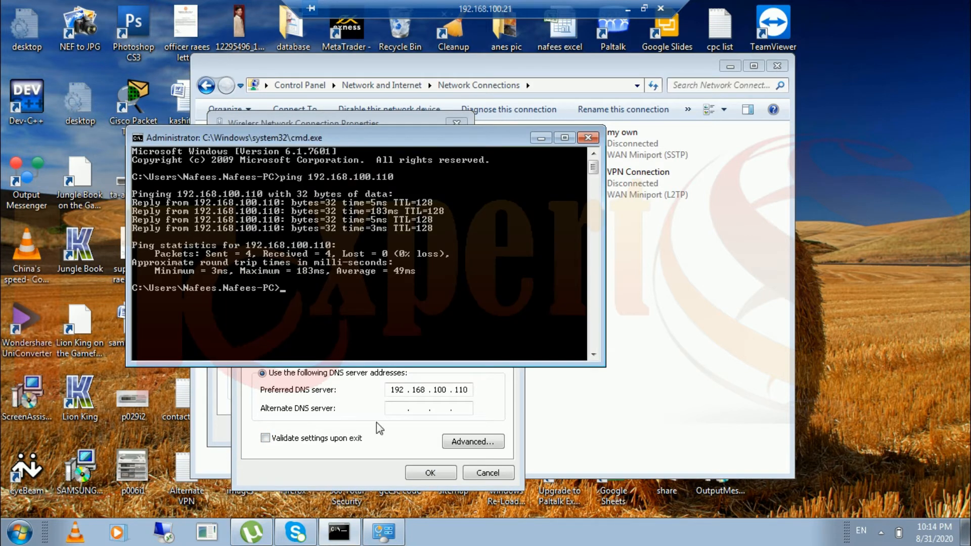
click(840, 471)
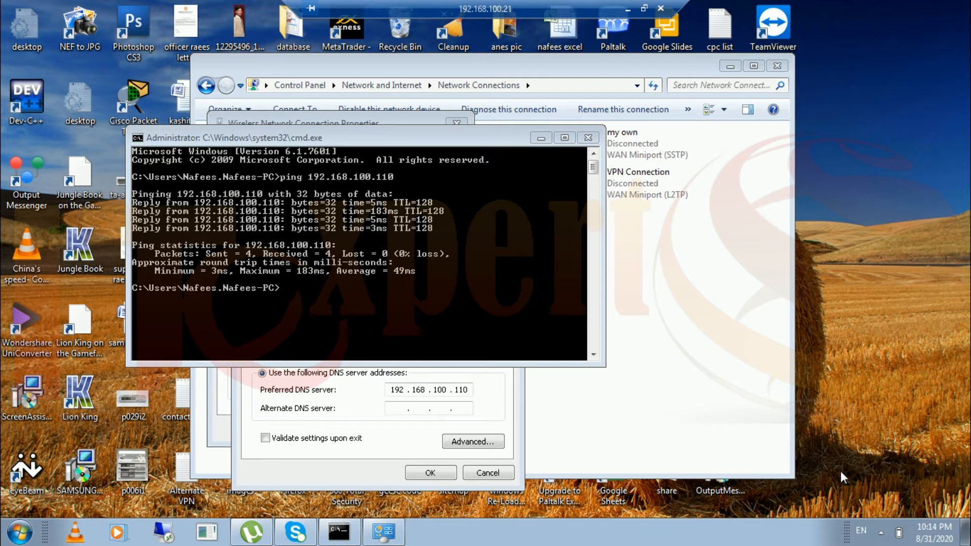
click(20, 532)
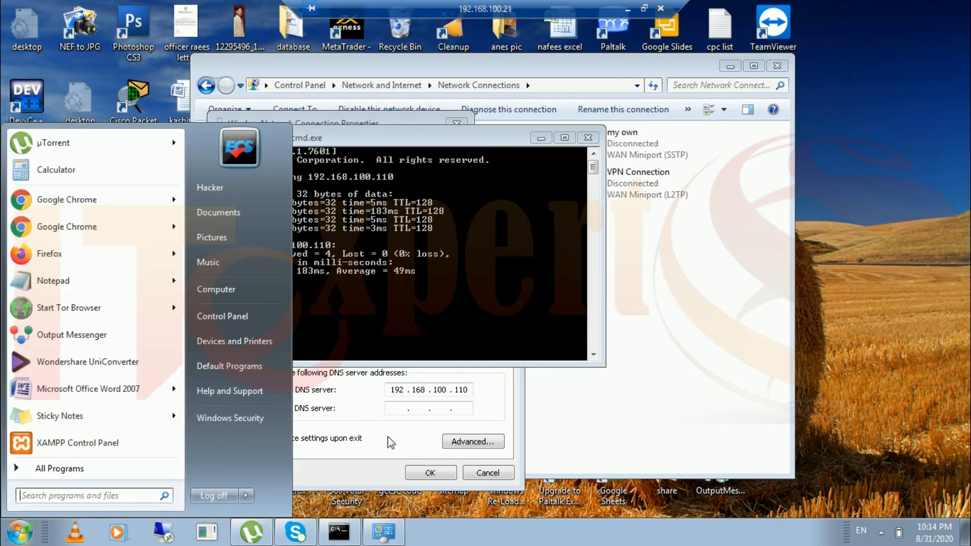
Open the Computer's system properties and its computer name and domain settings.
right_click(240, 295)
click(267, 415)
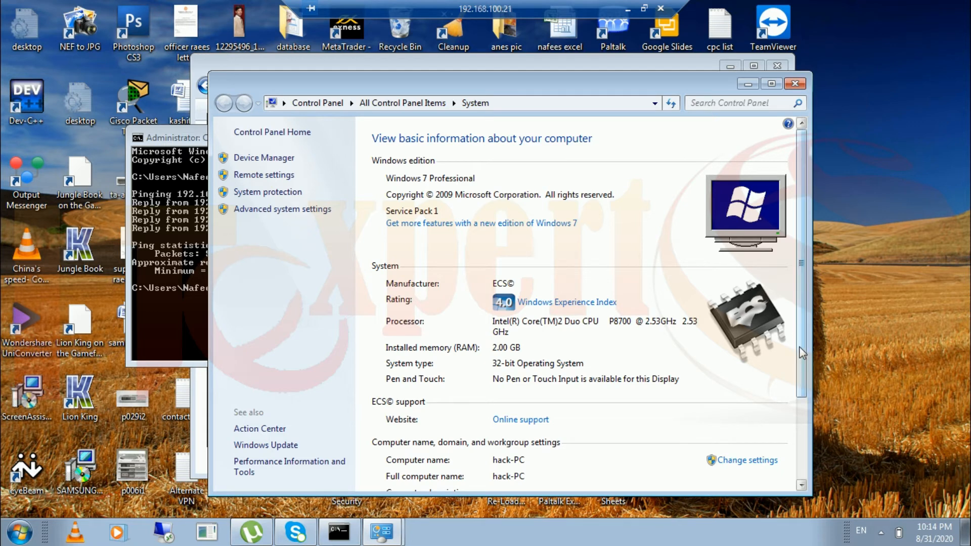
drag(802, 352, 804, 428)
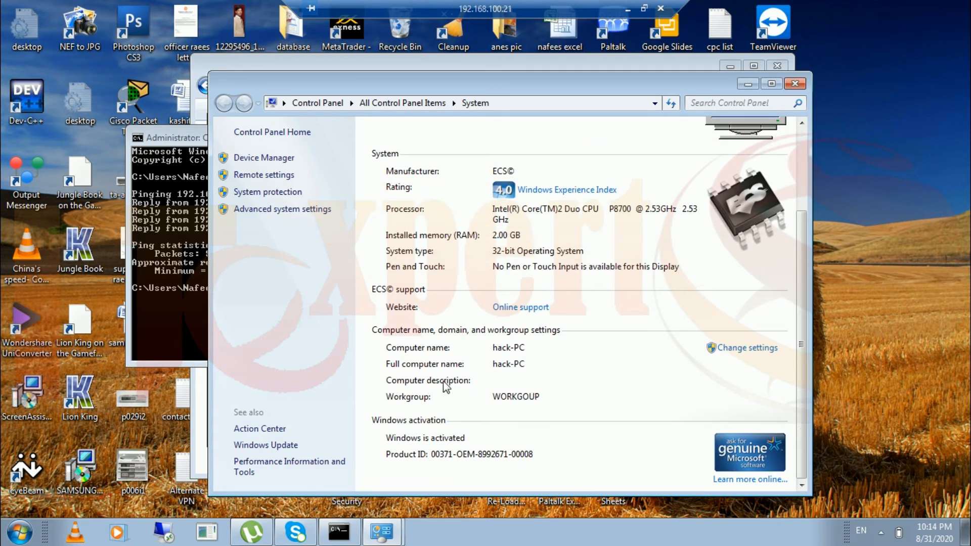
click(745, 349)
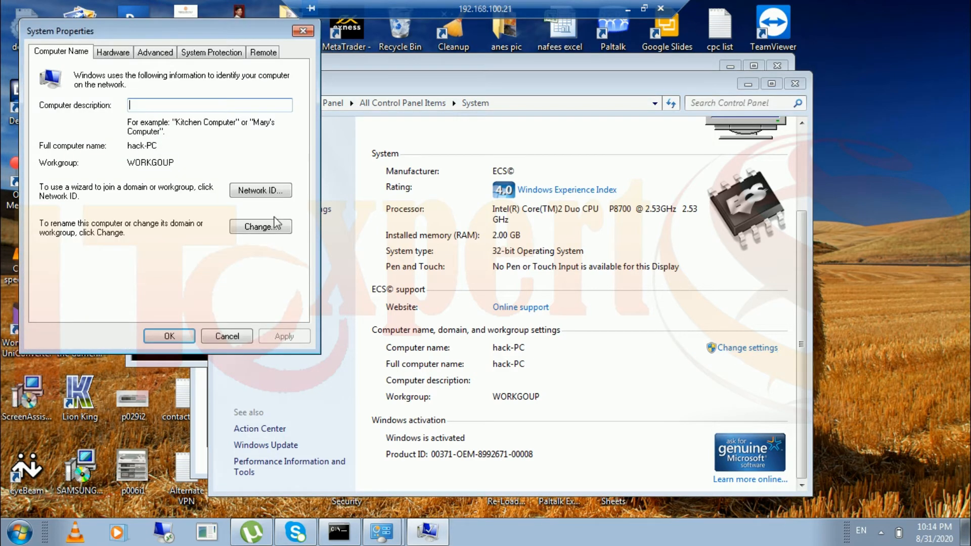
Change membership to Domain 'itexpert.local' and submit the join request.
click(262, 228)
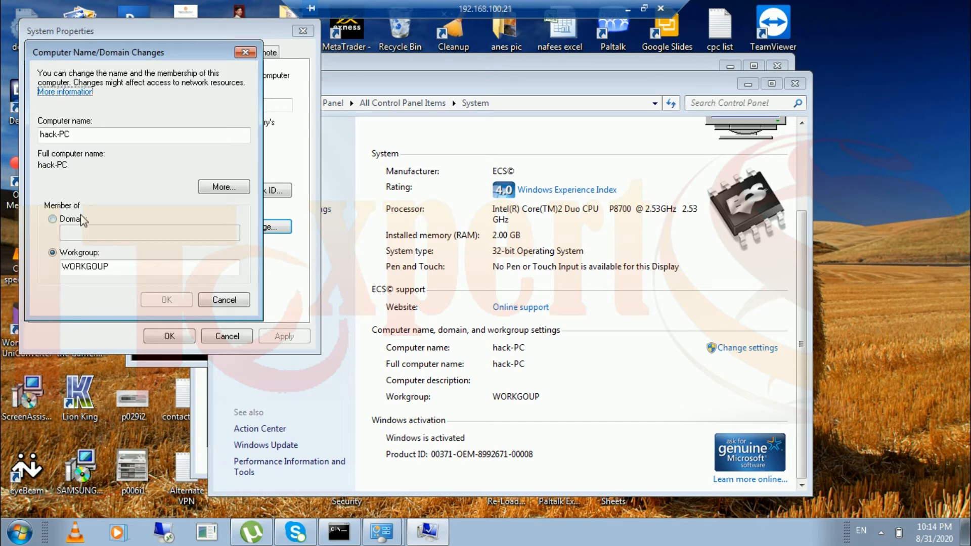
click(53, 219)
click(95, 229)
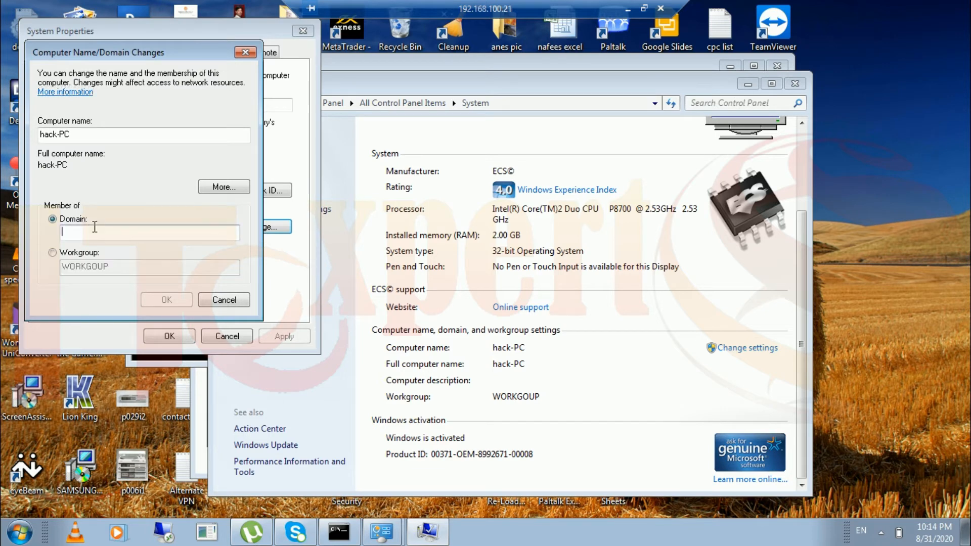
text(itexpert.local)
key(Return)
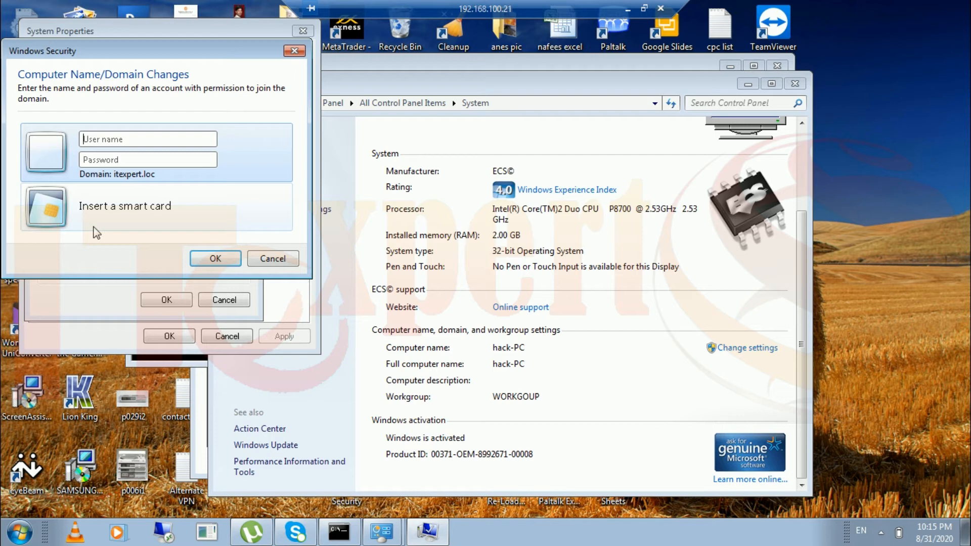
Authenticate with the domain administrator account and acknowledge the itexpert.loc welcome and restart notices.
text(administrator)
key(Tab)
text(••••)
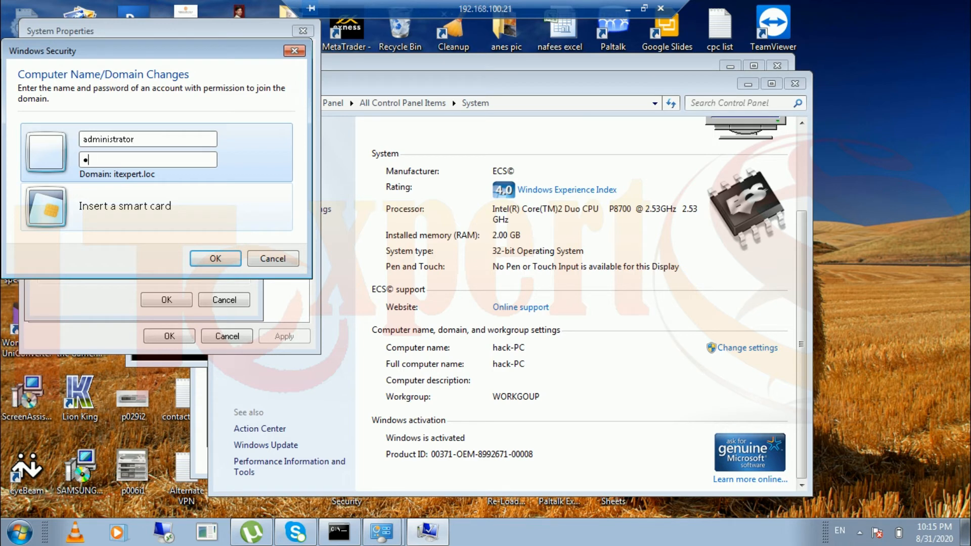
text(•••••••••)
key(Return)
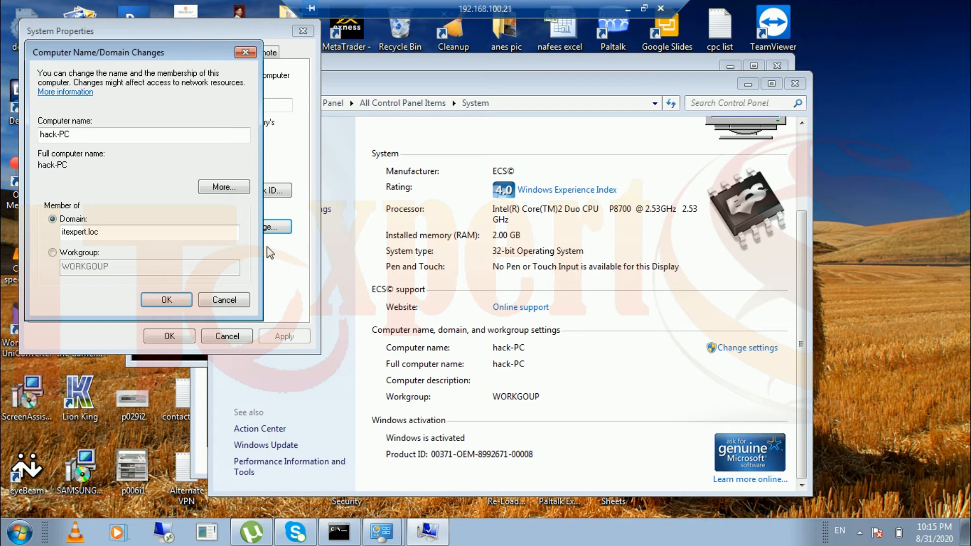
click(172, 299)
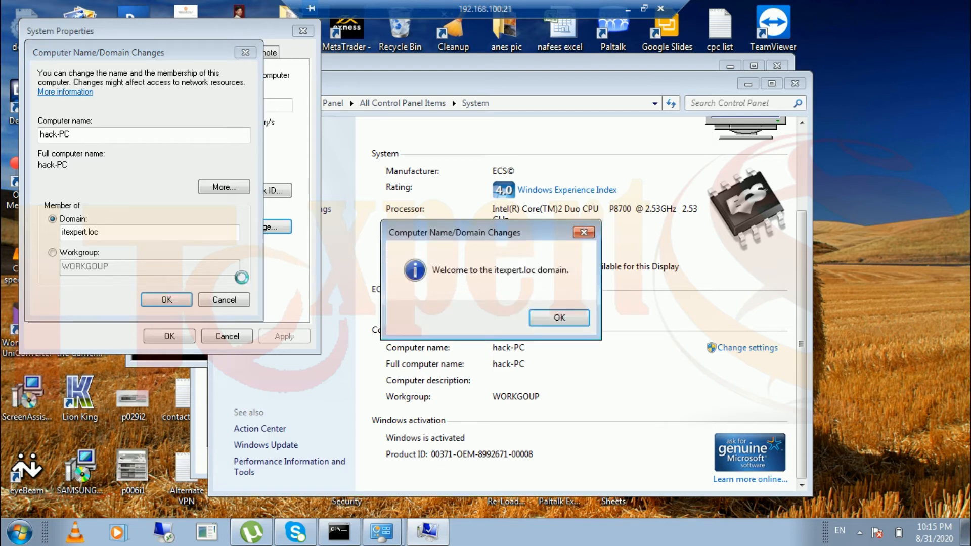
click(567, 316)
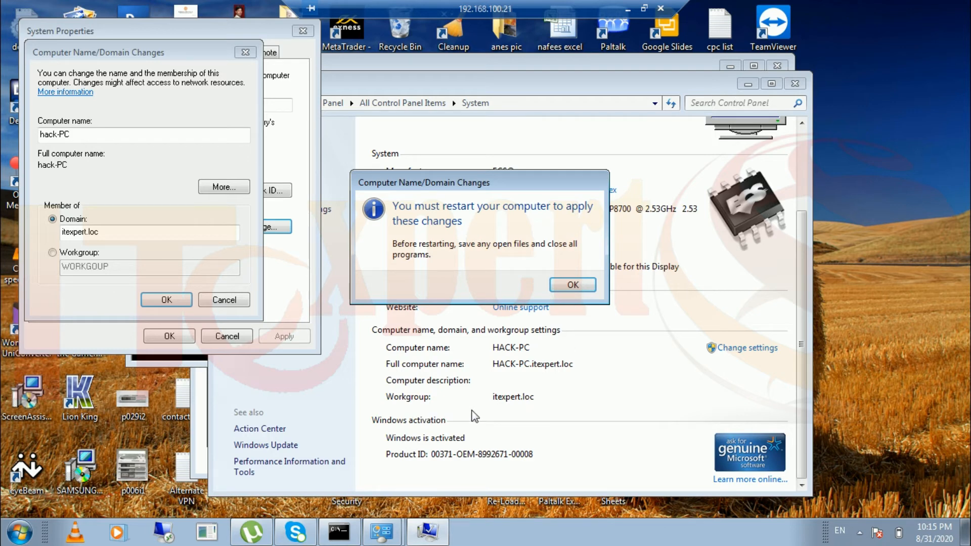
click(580, 288)
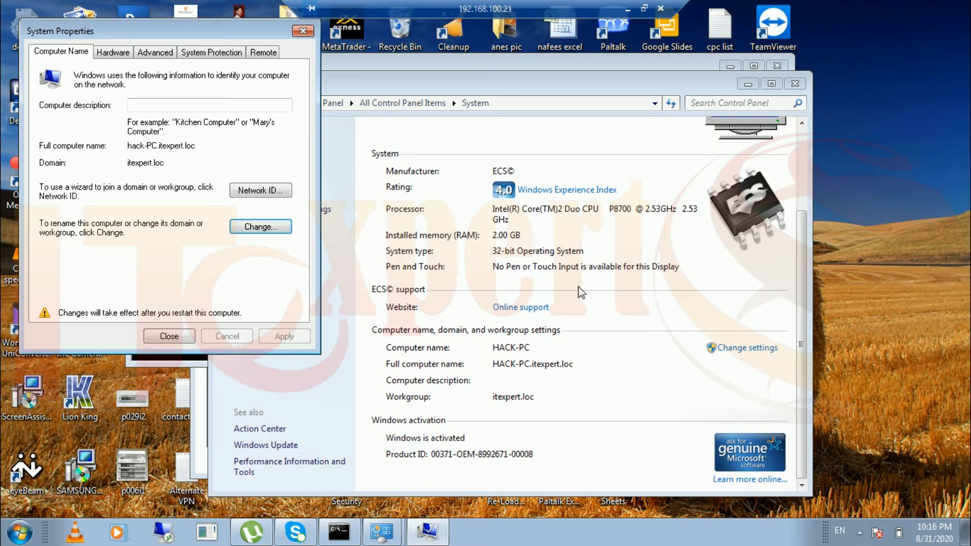
Close System Properties and force an immediate restart despite open programs.
click(180, 341)
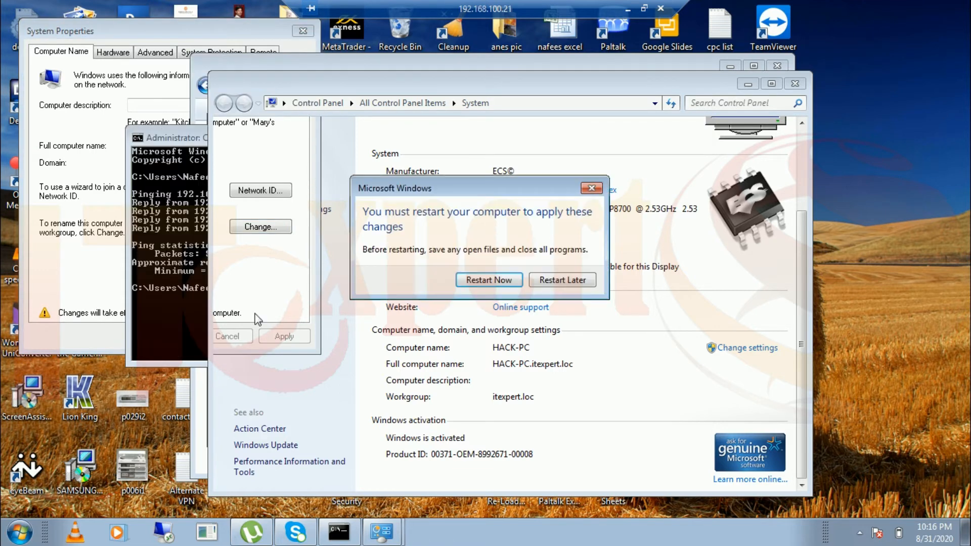
click(487, 286)
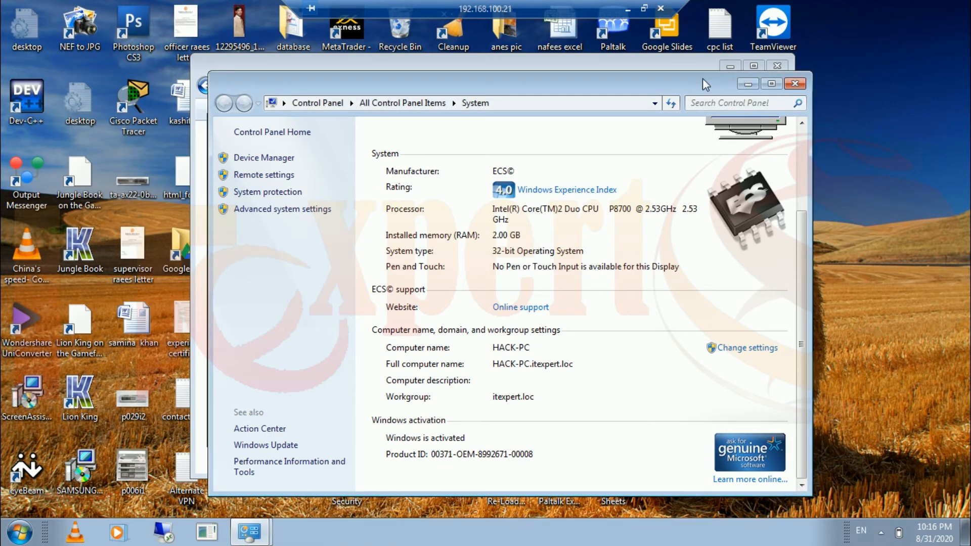
drag(686, 81, 739, 205)
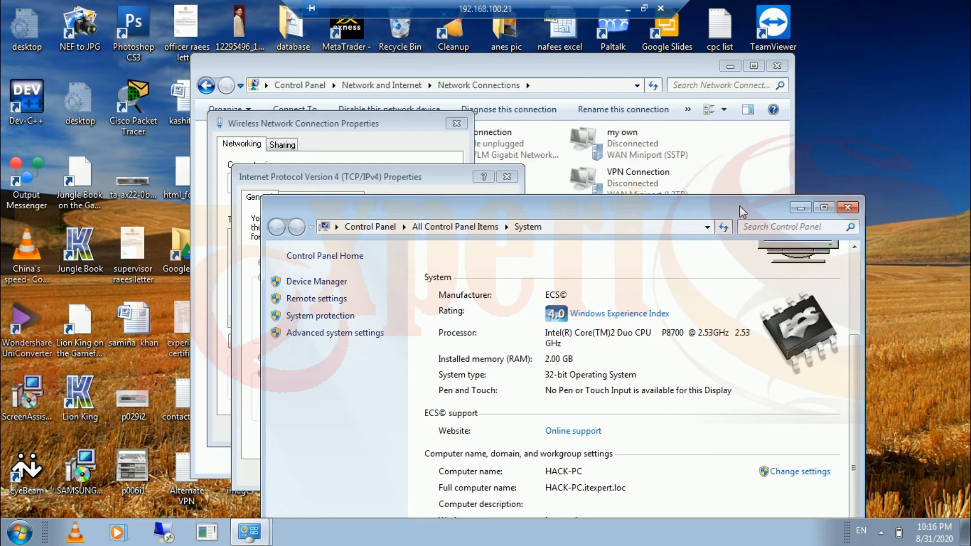
click(506, 387)
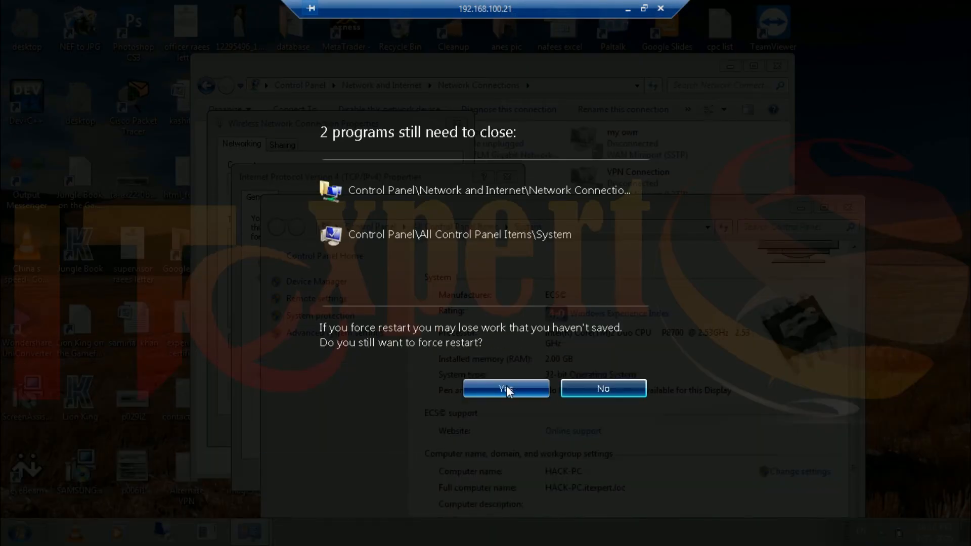
click(506, 386)
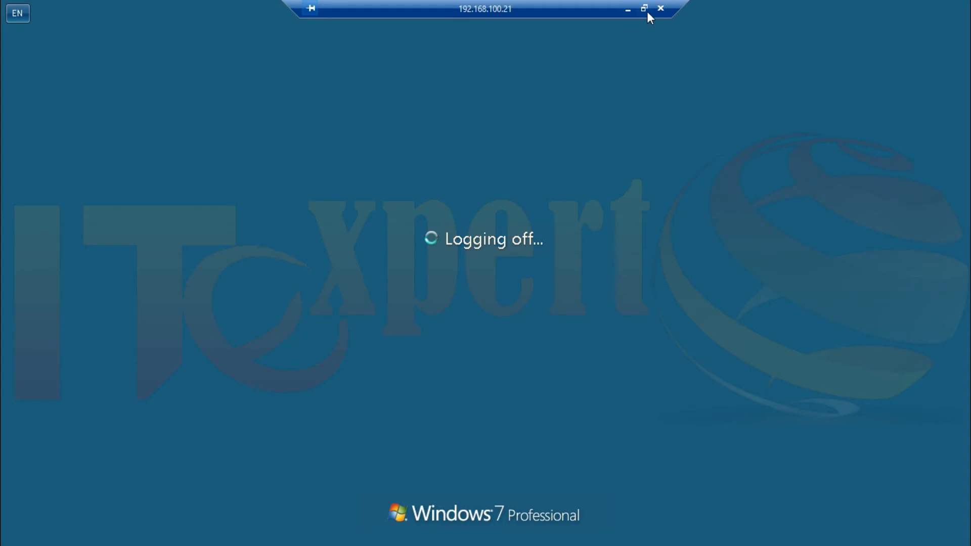
click(644, 8)
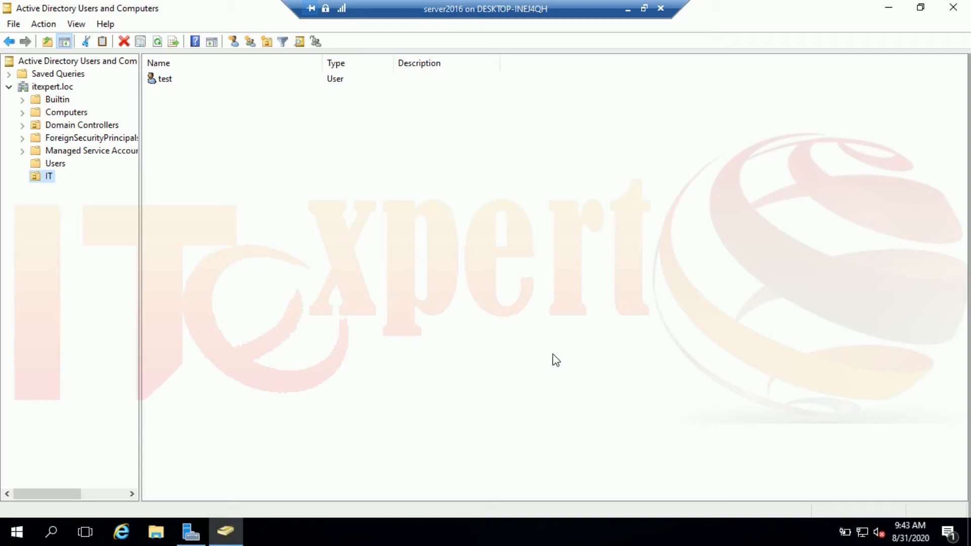
right_click(165, 81)
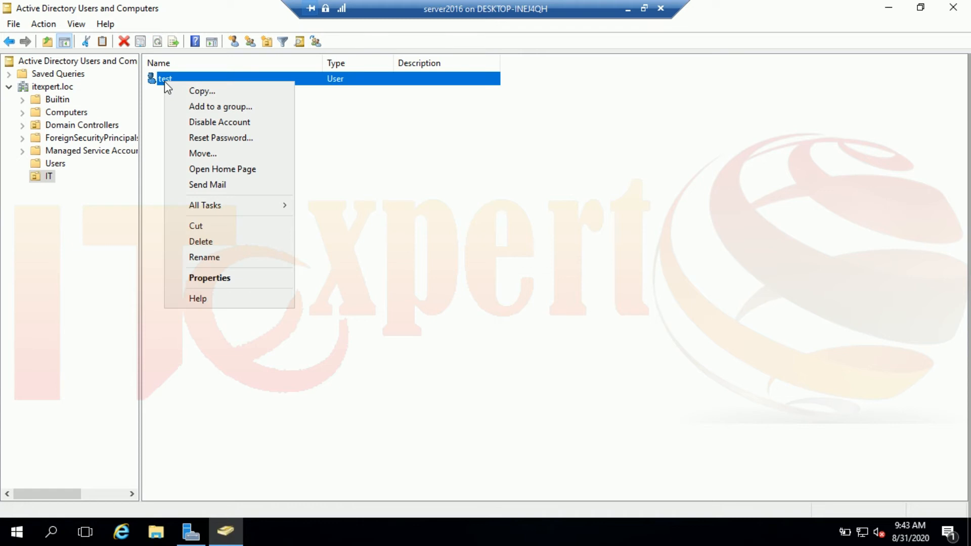
click(245, 157)
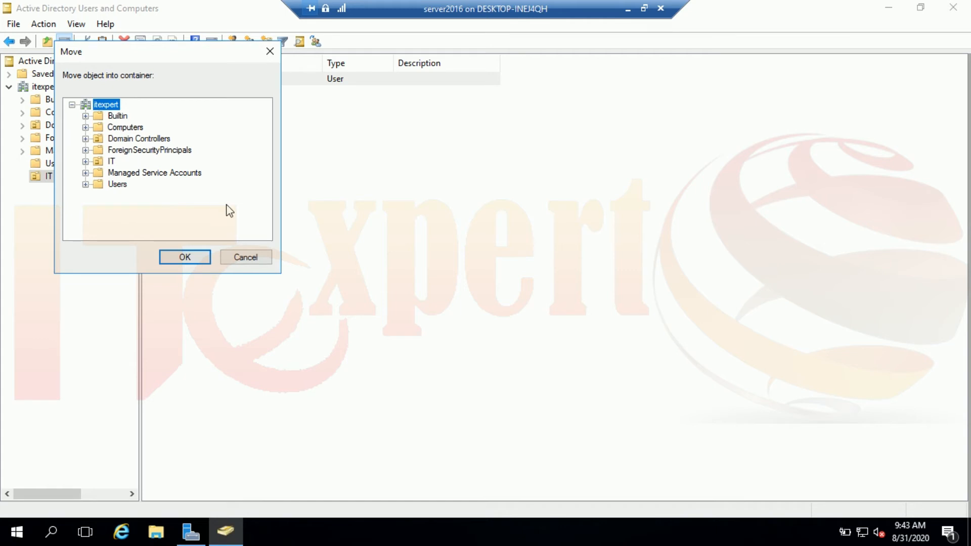
click(245, 257)
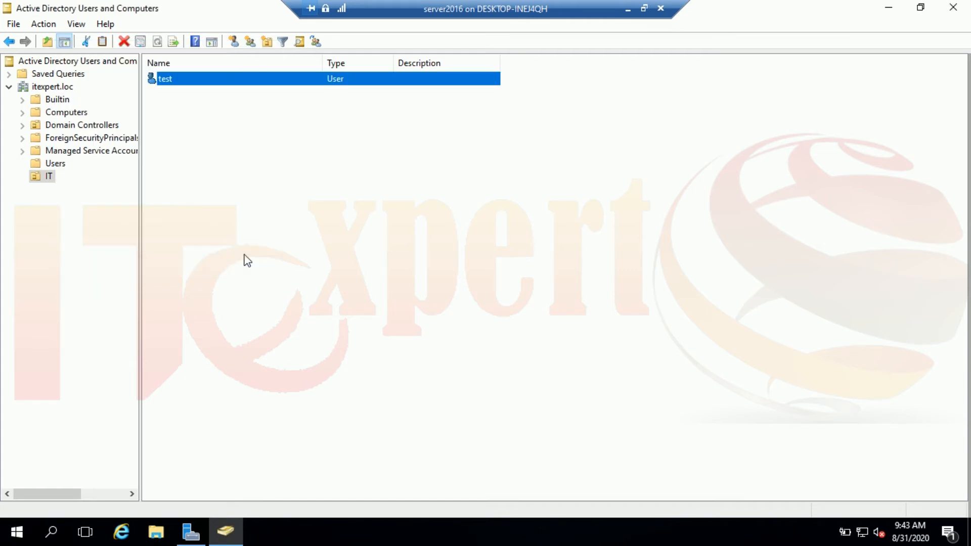
right_click(41, 177)
click(76, 204)
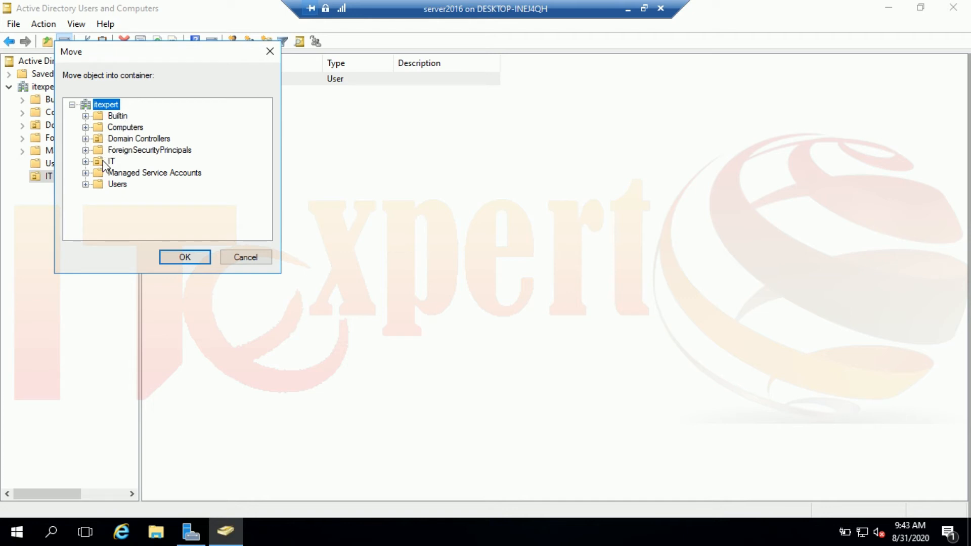
click(112, 140)
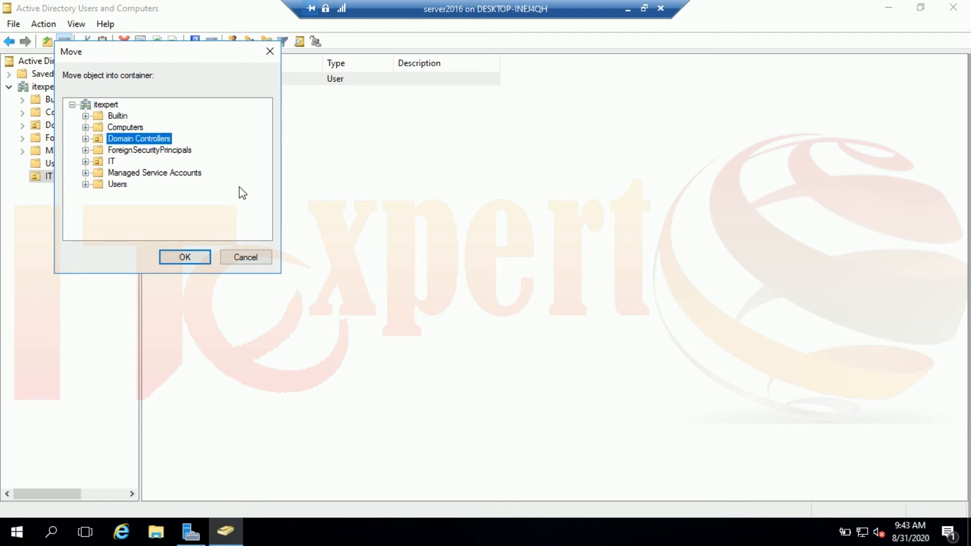
click(252, 257)
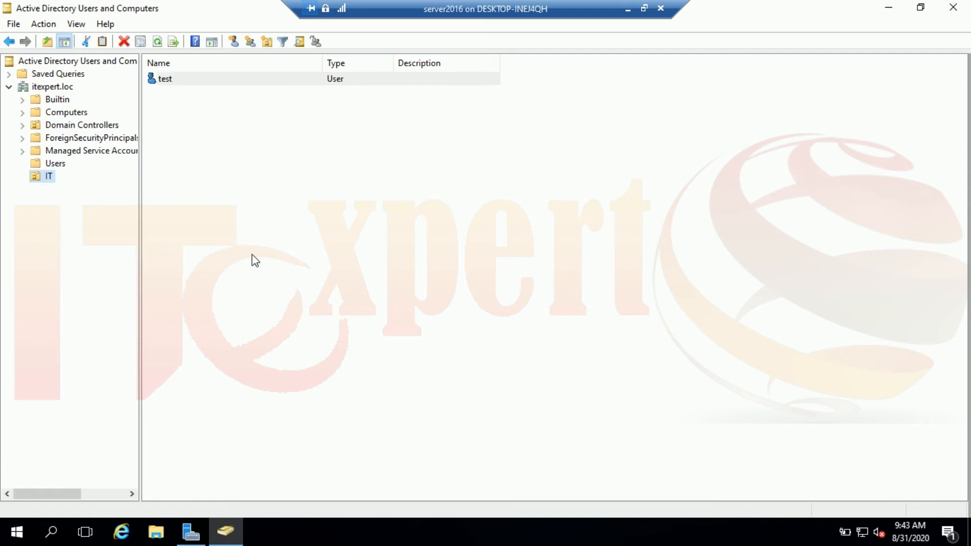
right_click(63, 87)
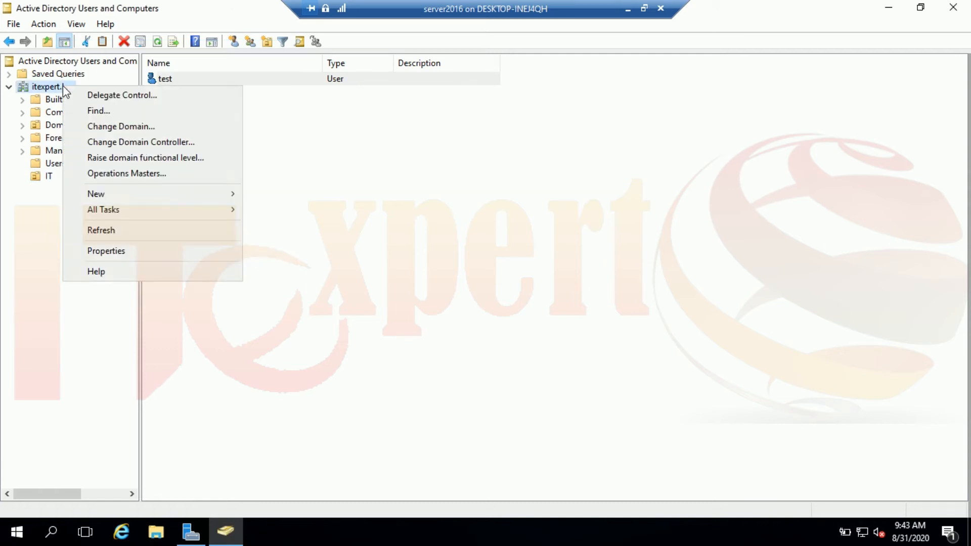
click(23, 202)
mouse_move(169, 88)
mouse_down()
mouse_move(65, 117)
mouse_move(58, 100)
mouse_move(169, 84)
mouse_up()
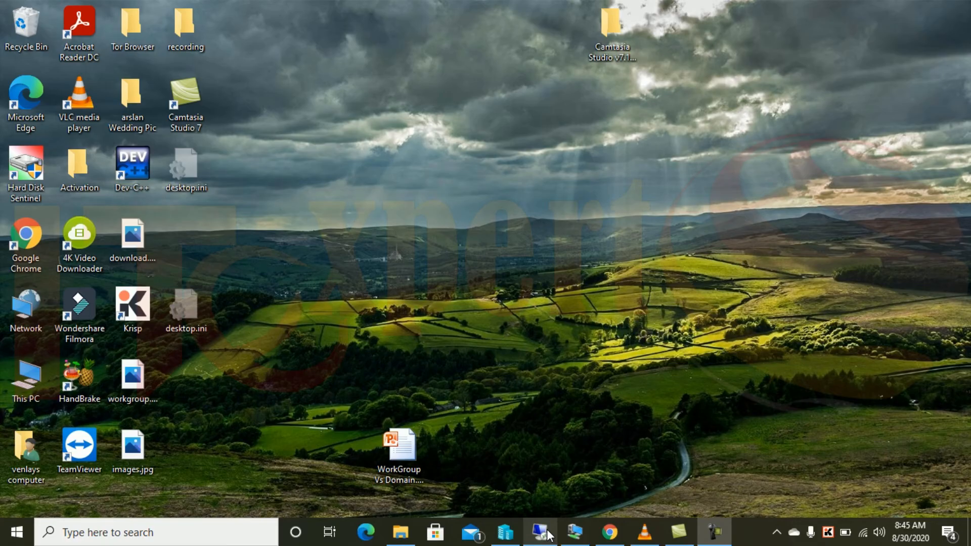
mouse_move(549, 535)
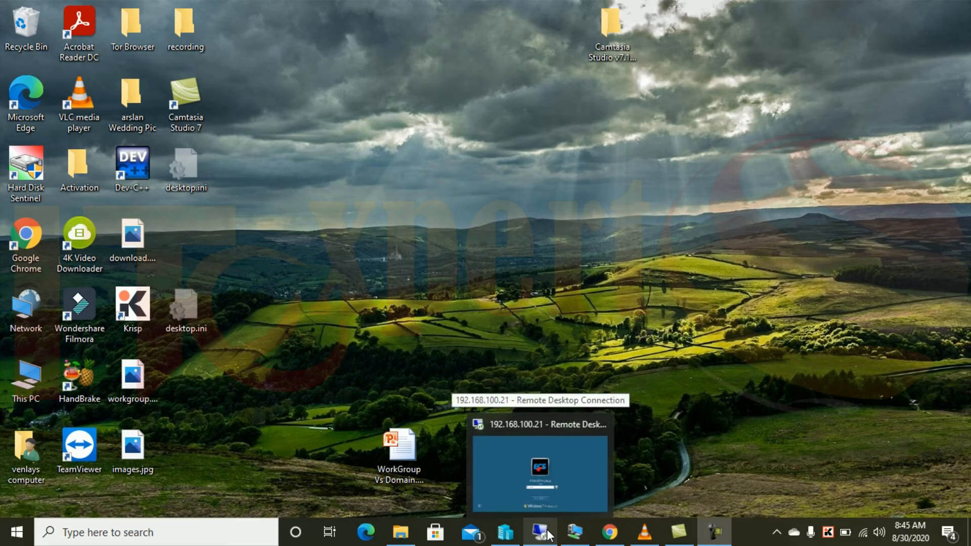
Unlock the Windows 7 session at 192.168.100.21 with the account password, then minimize it.
click(581, 481)
click(522, 368)
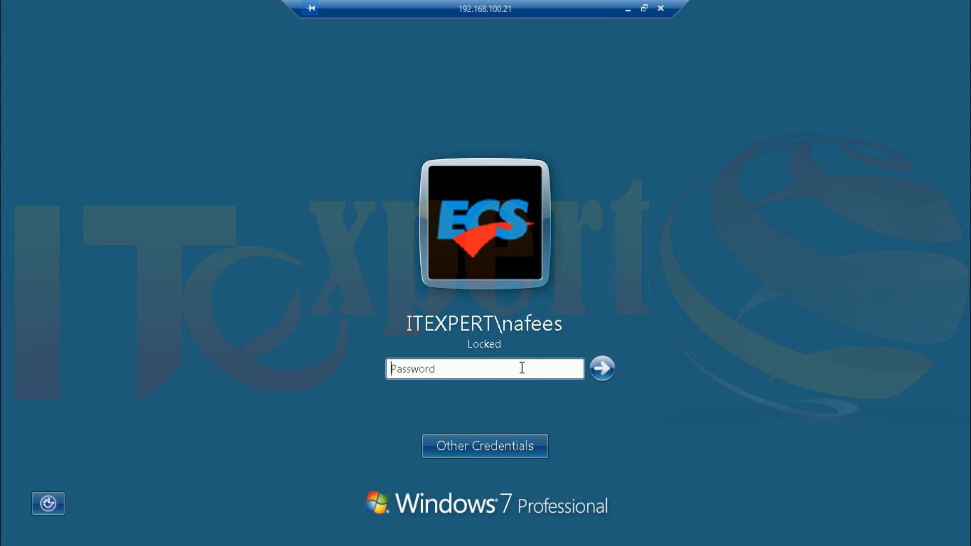
text(p)
key(BackSpace)
text(p@ssw••••••)
key(Return)
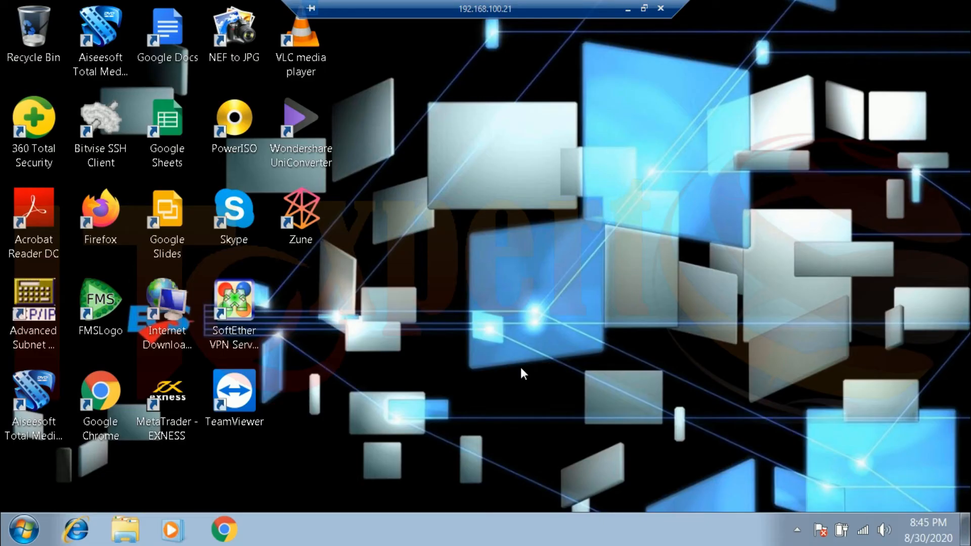
click(631, 8)
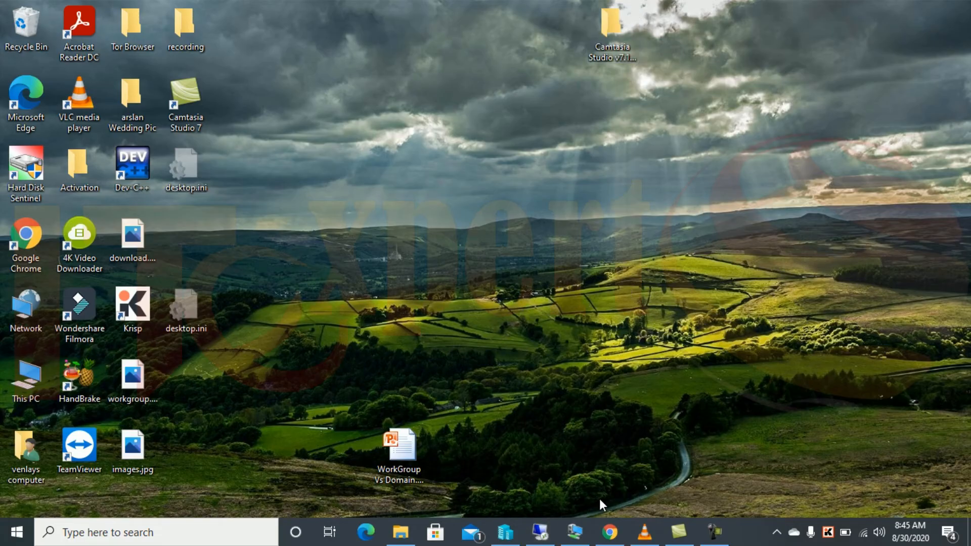
Open the HACK-PC computer account's properties from the Computers container.
click(579, 529)
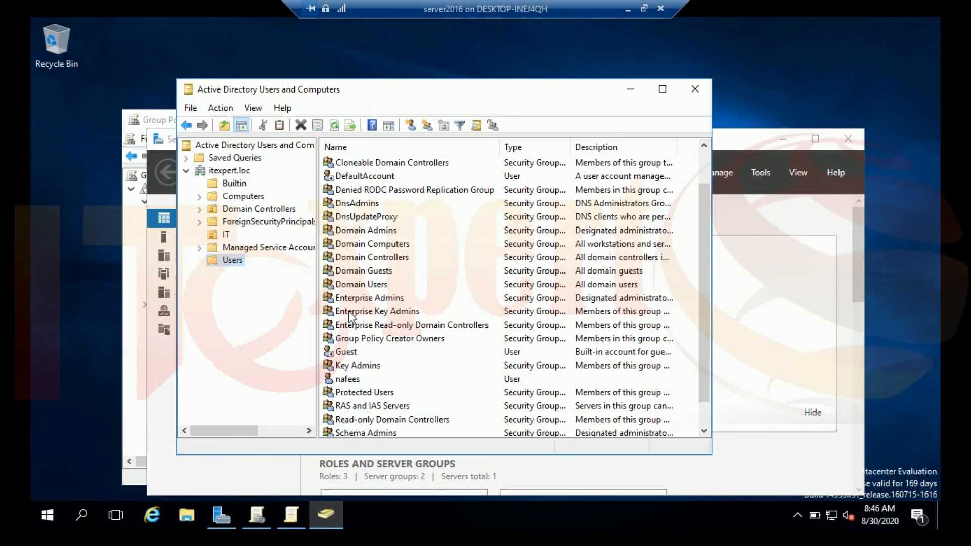
click(254, 197)
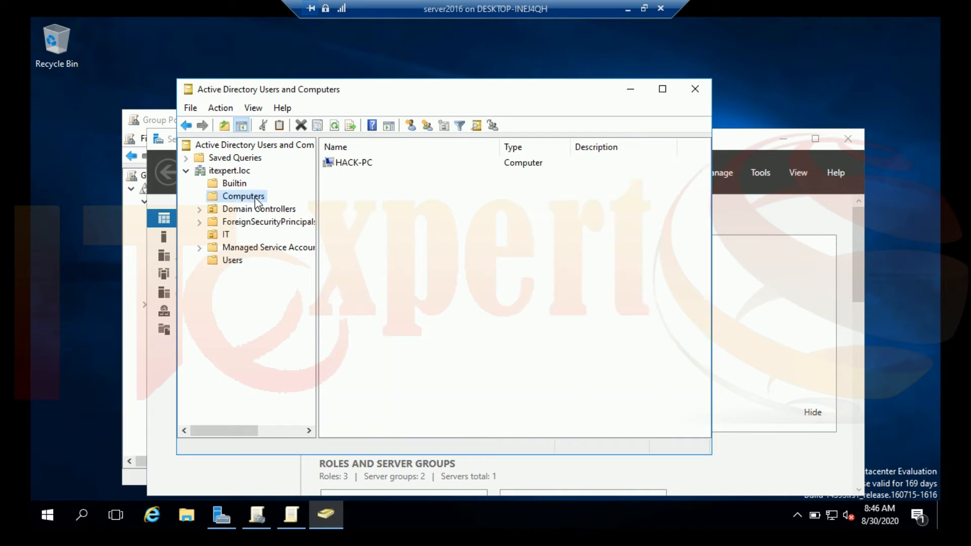
click(360, 164)
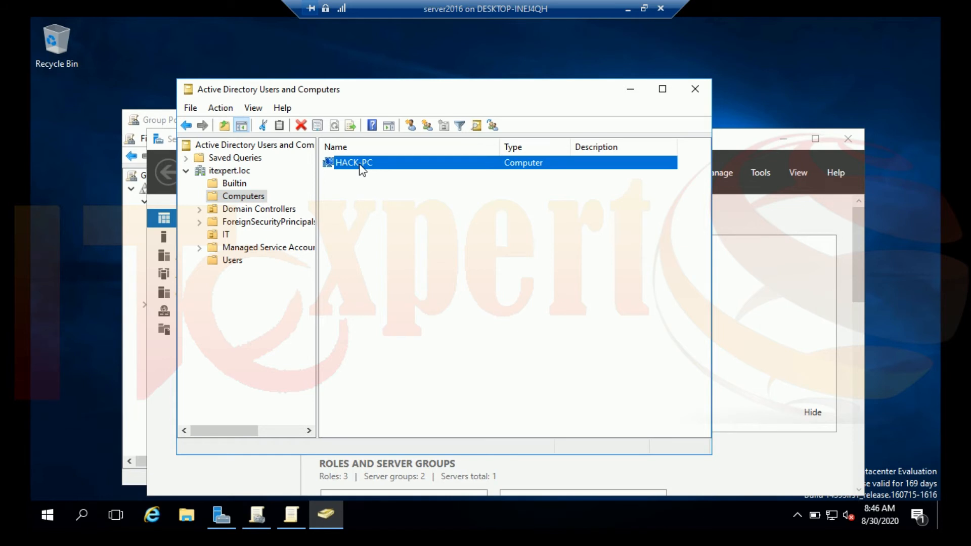
double_click(362, 165)
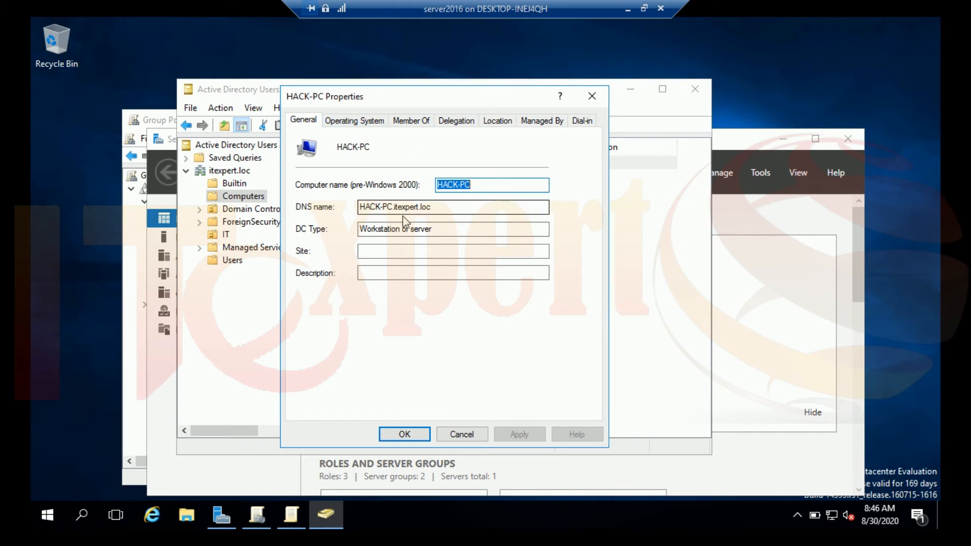
Review HACK-PC's DNS name, DC type and Windows 7 Service Pack 1 details, then close.
drag(393, 208, 324, 212)
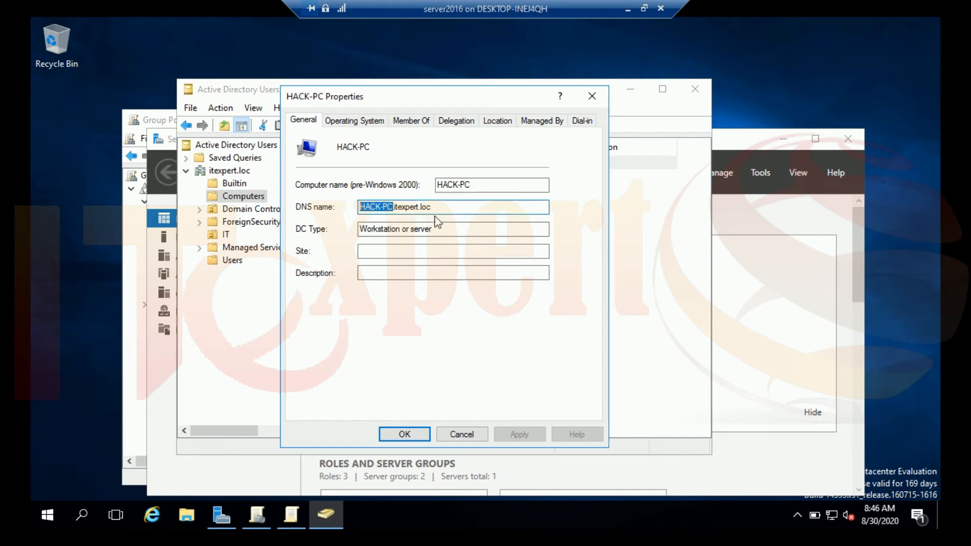
drag(444, 209, 387, 209)
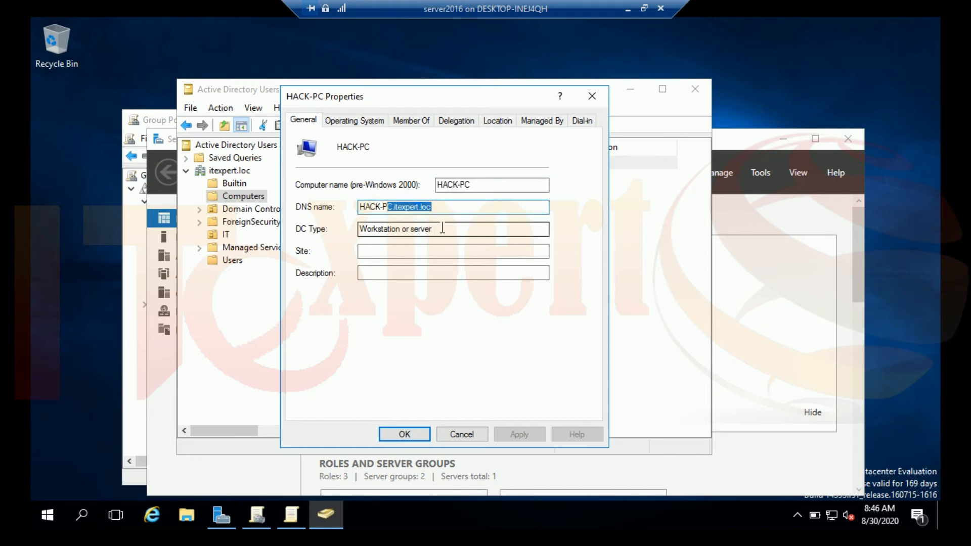
drag(443, 228, 357, 230)
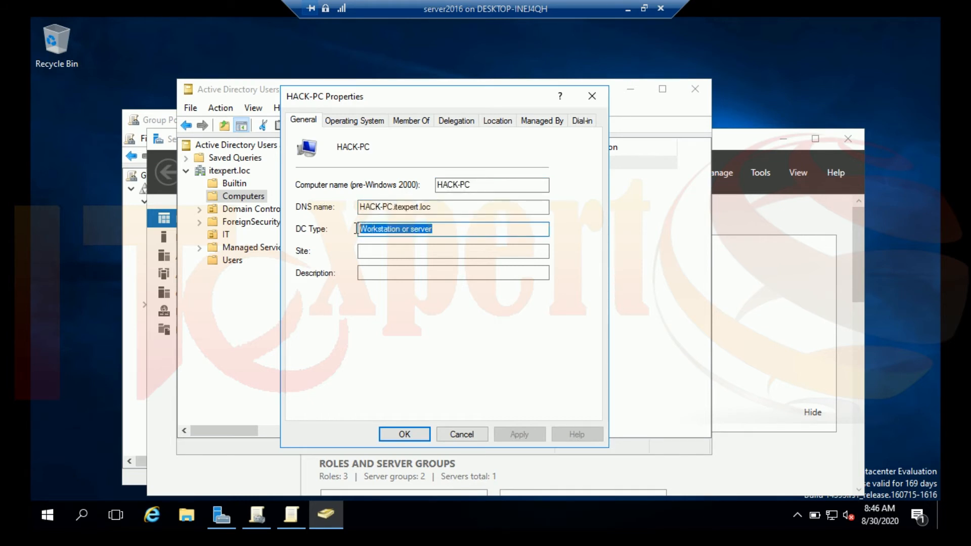
click(358, 127)
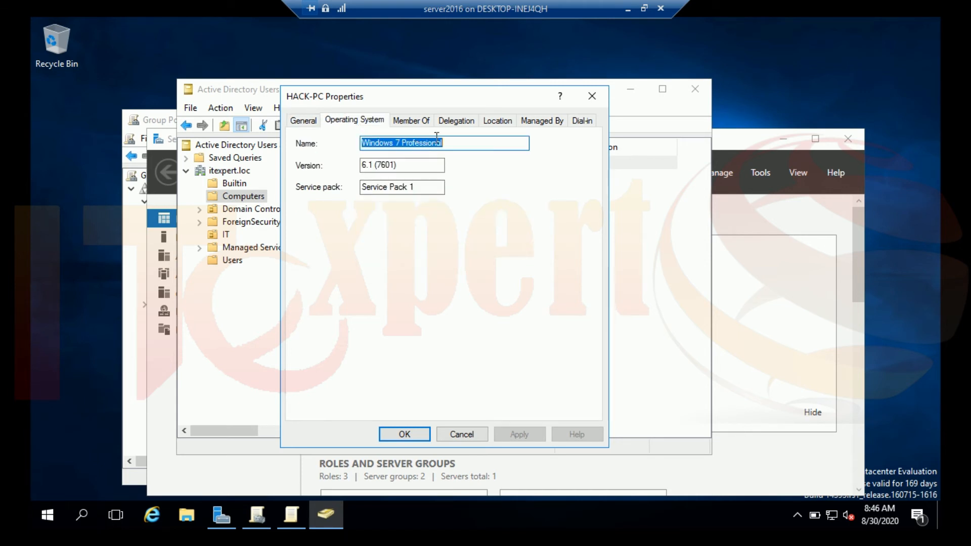
click(427, 186)
drag(427, 187, 326, 195)
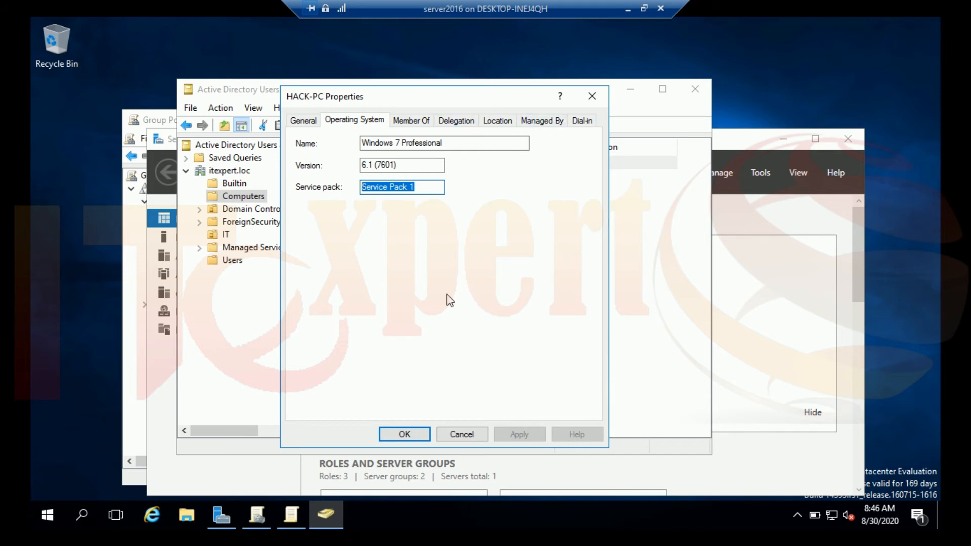
click(421, 435)
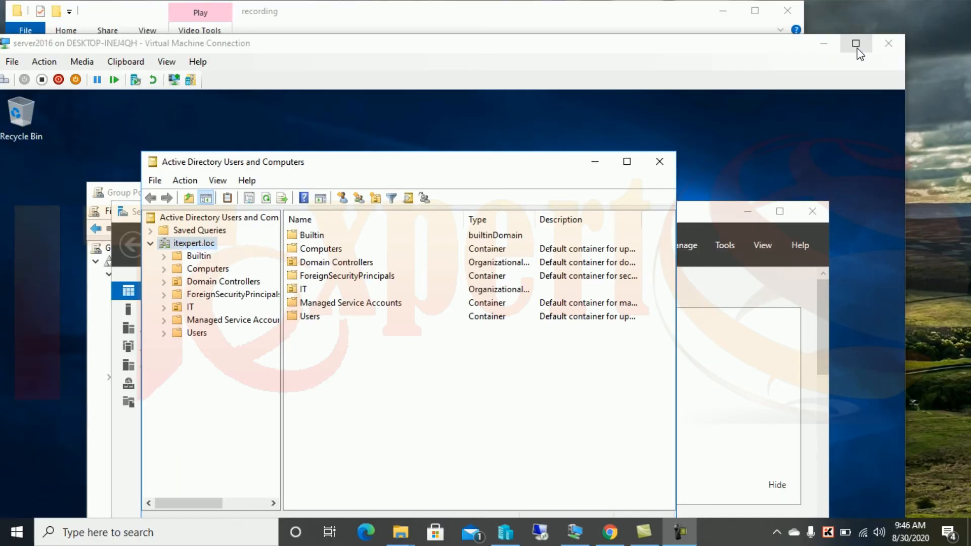
Attempt to delete the IT OU and dismiss the protected-from-accidental-deletion error.
click(856, 43)
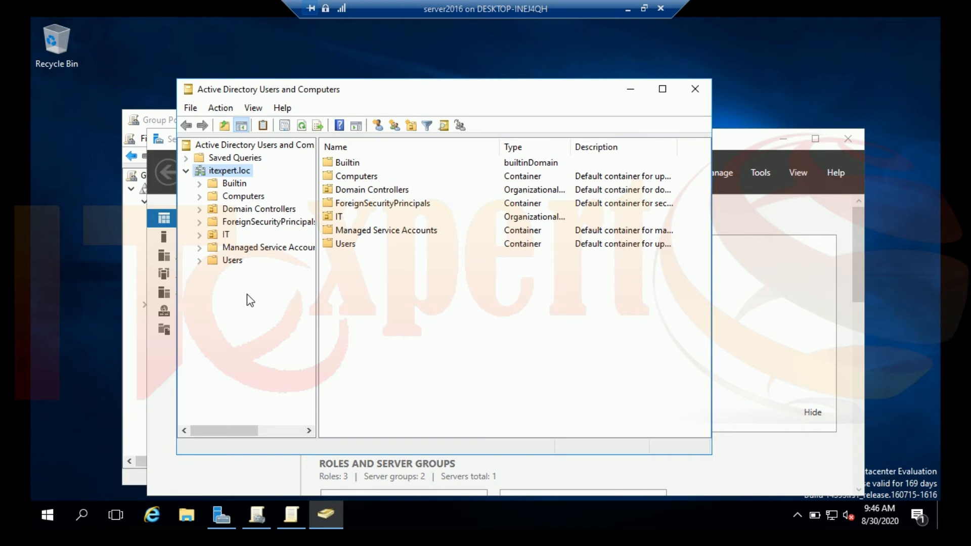
click(226, 235)
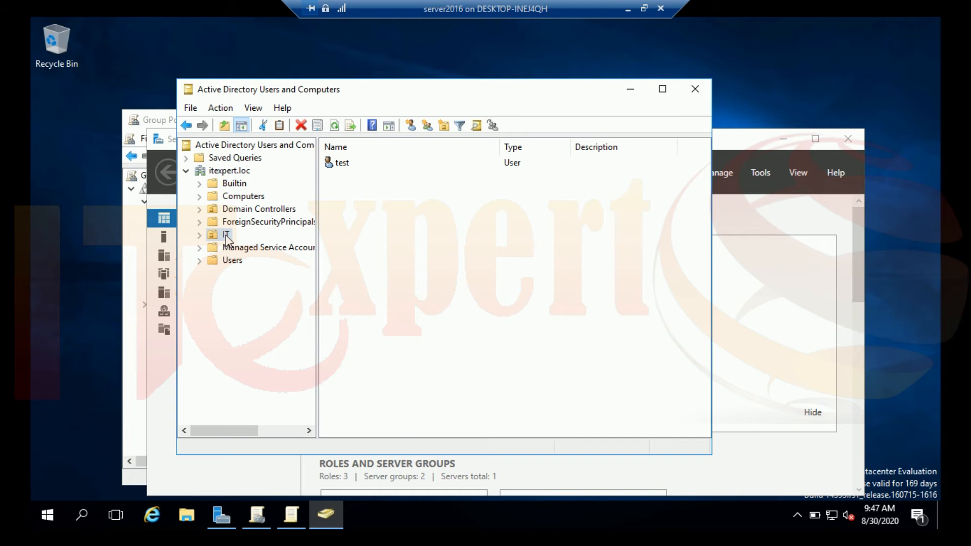
right_click(225, 235)
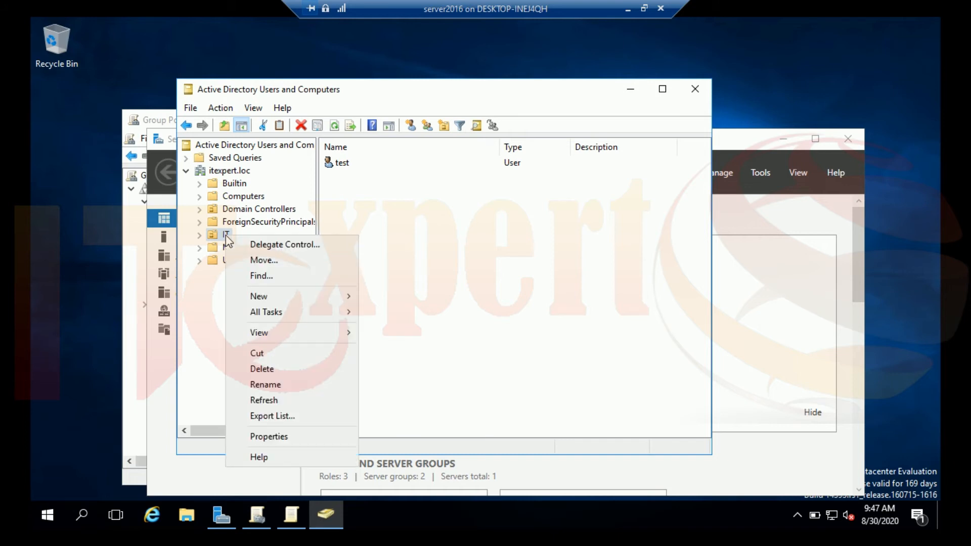
click(290, 370)
click(531, 319)
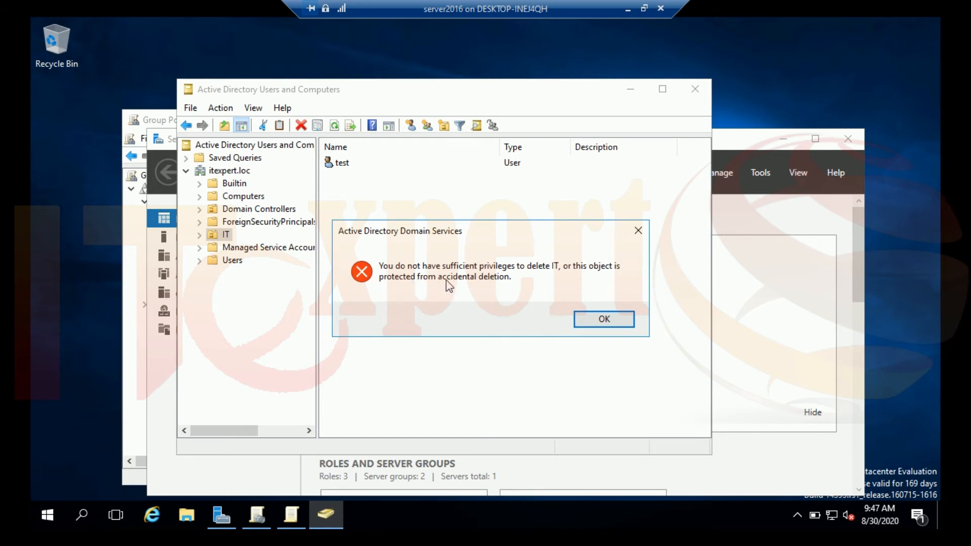
click(600, 319)
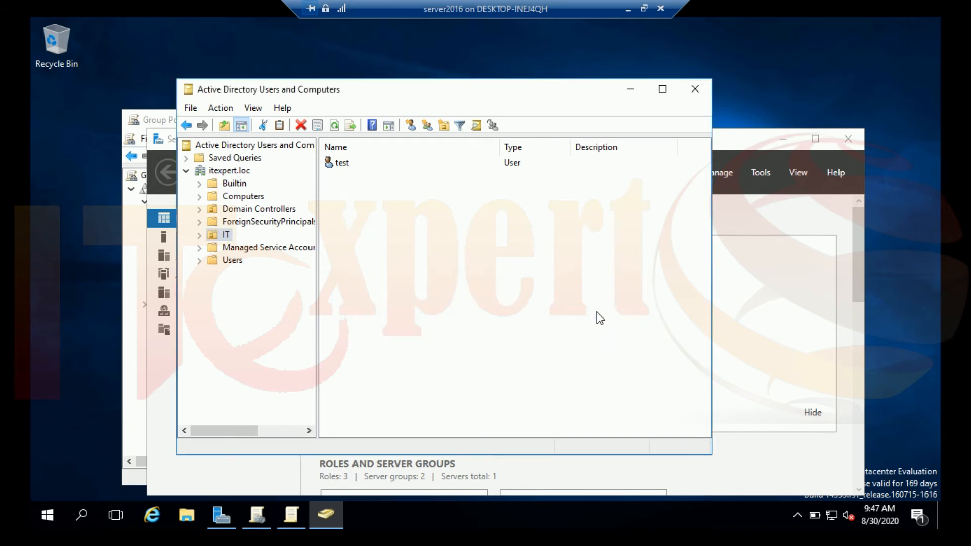
Enable Advanced Features and uncheck Protect object from accidental deletion on the IT OU.
click(262, 113)
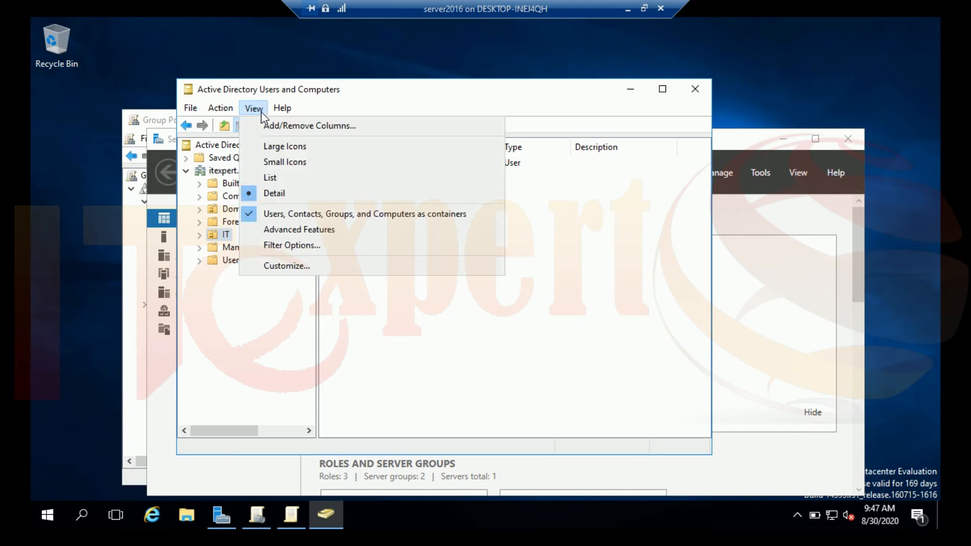
click(301, 230)
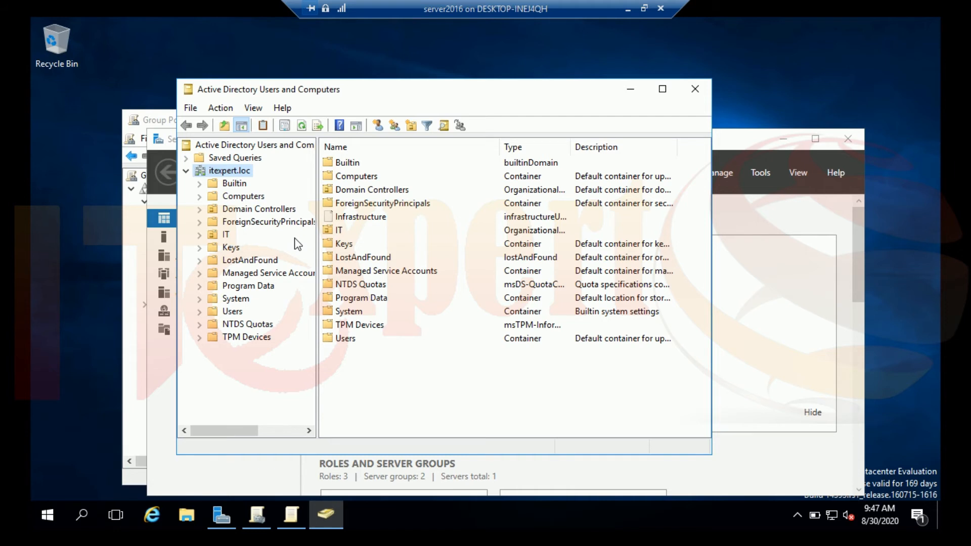
right_click(225, 236)
click(283, 387)
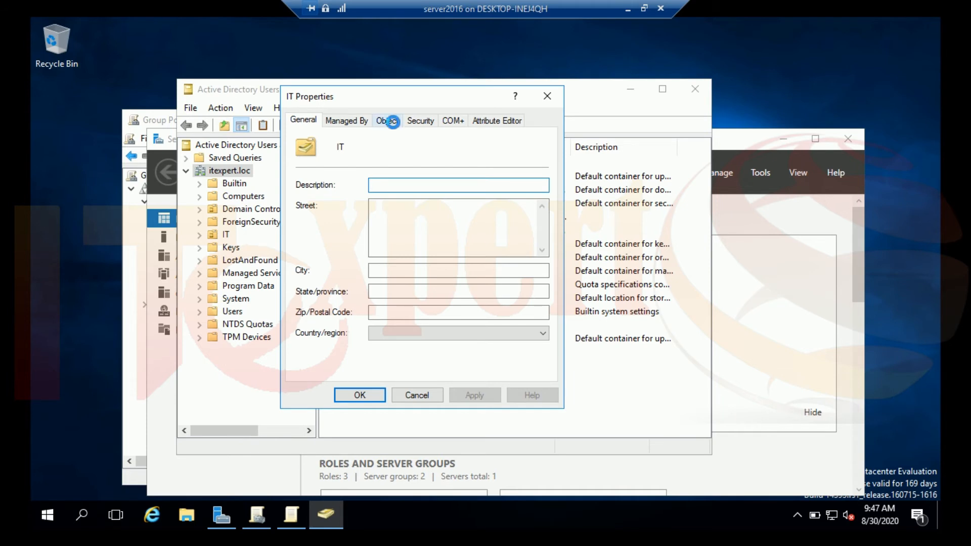
click(394, 126)
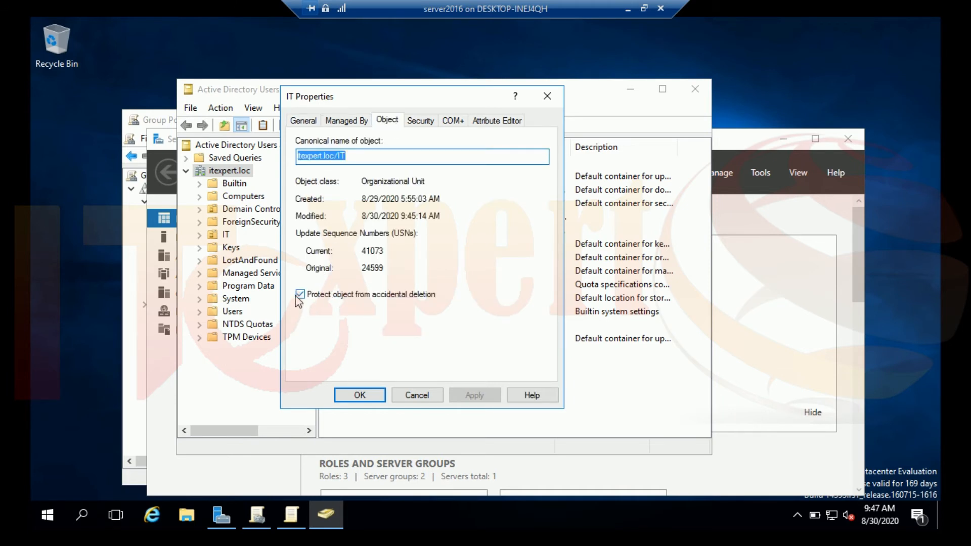
click(386, 295)
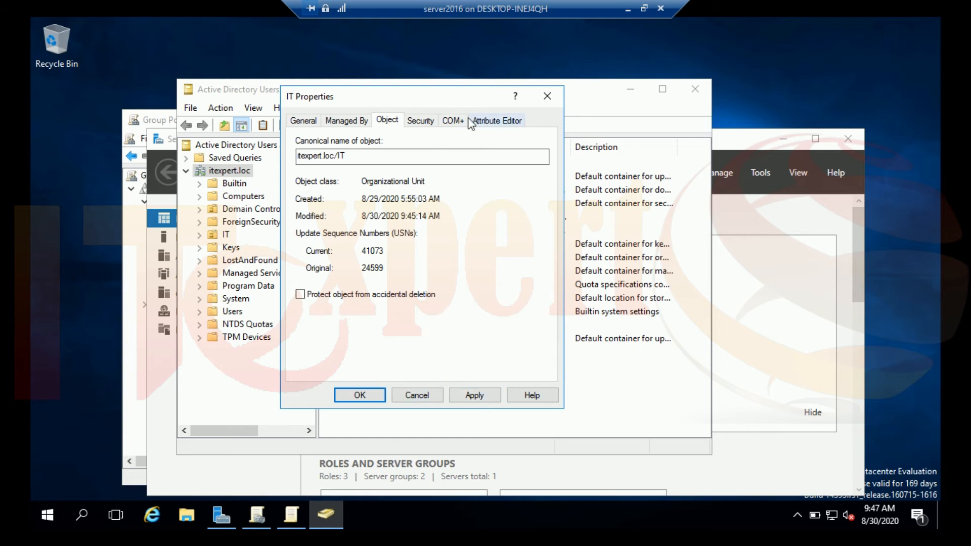
Apply the change when opening the Attribute Editor, then close the IT properties.
click(421, 122)
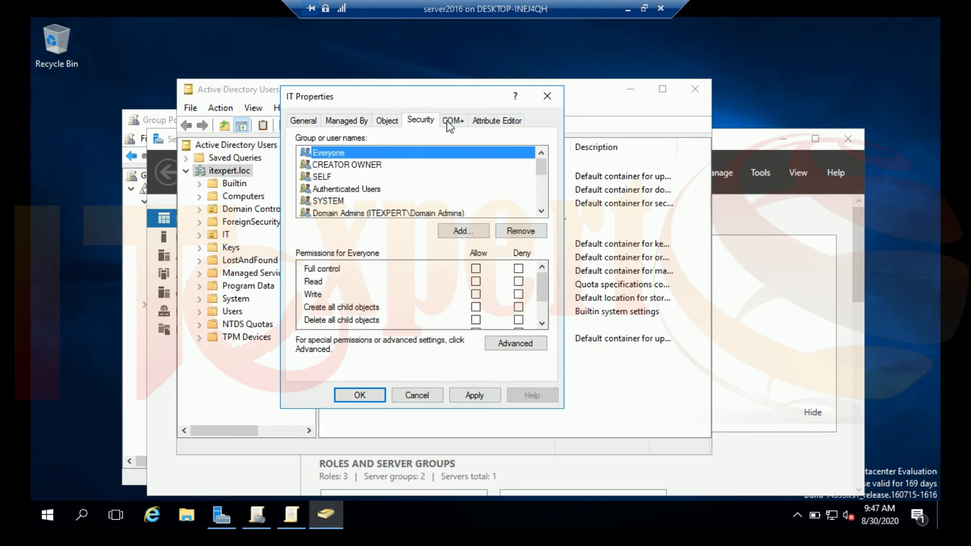
click(452, 121)
click(493, 120)
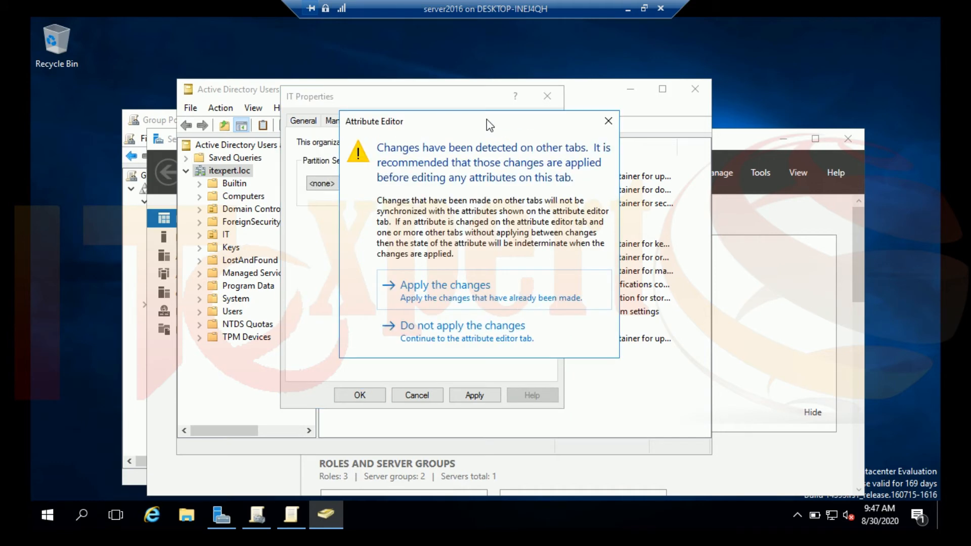
click(438, 293)
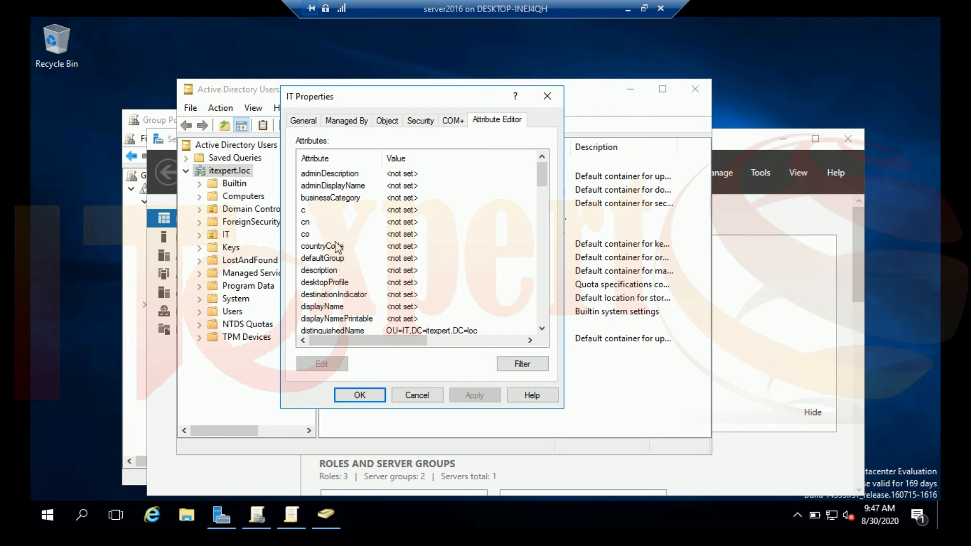
click(417, 396)
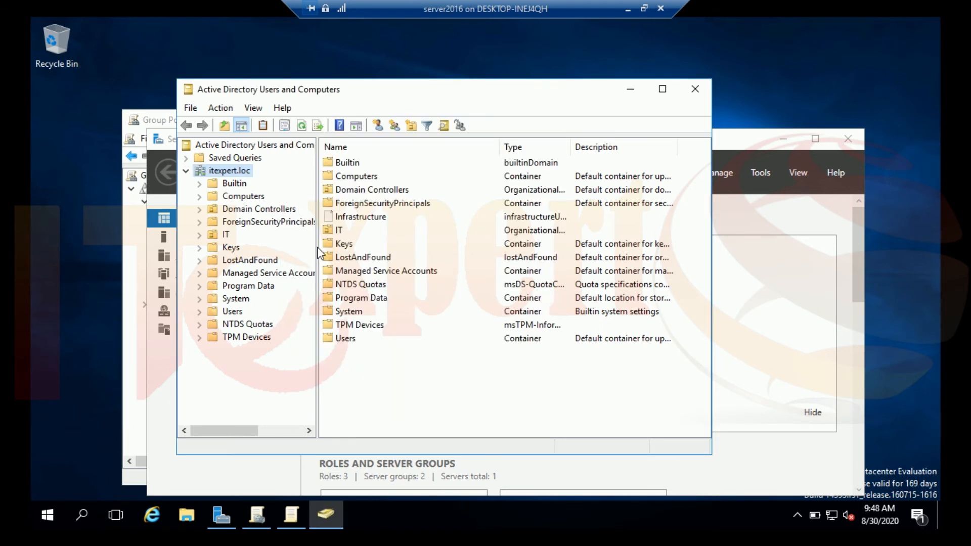
Turn off Advanced Features in the View menu, then open and cancel the IT unit's properties.
click(253, 108)
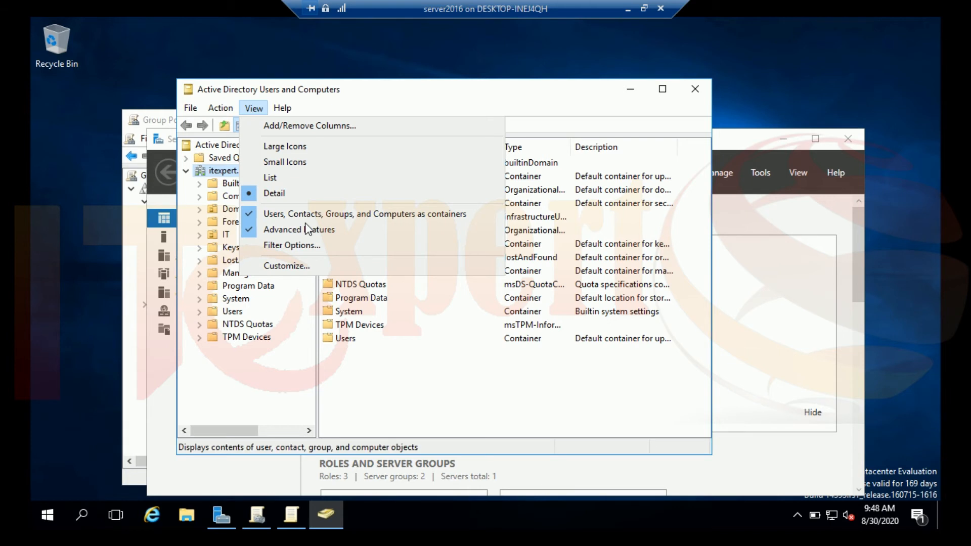
click(305, 235)
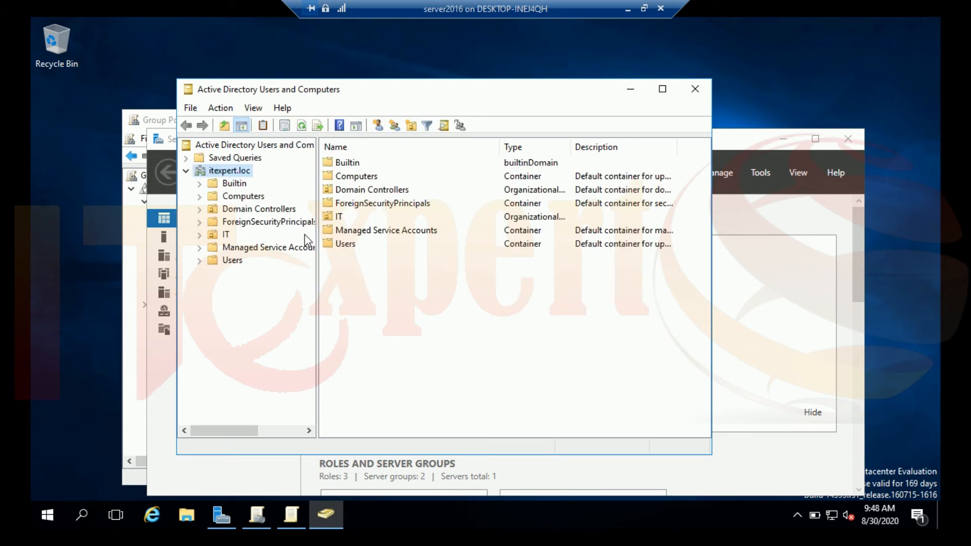
right_click(225, 237)
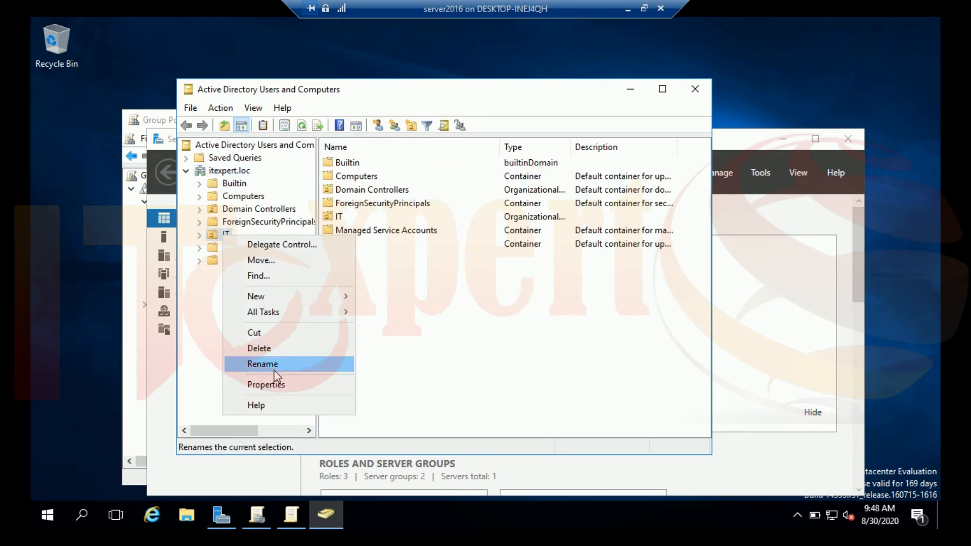
click(270, 385)
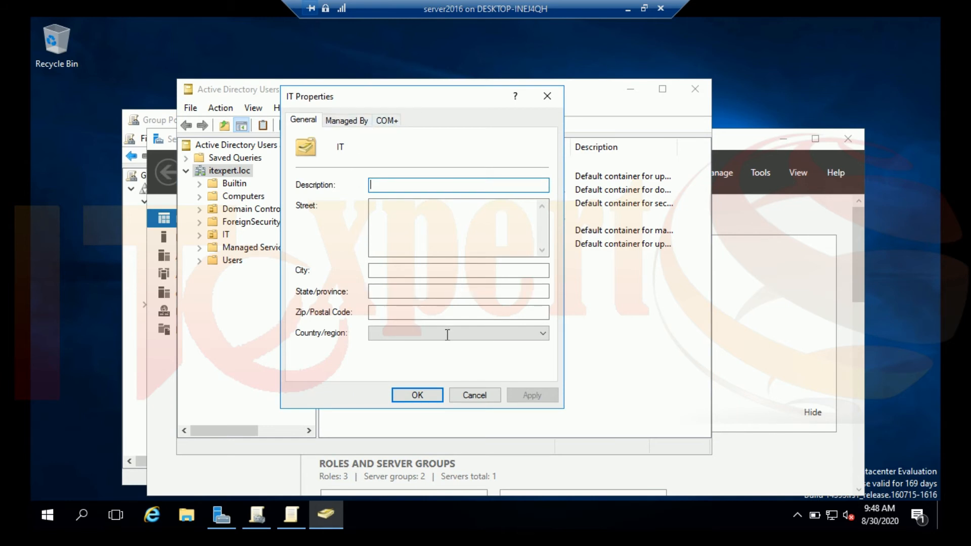
click(471, 393)
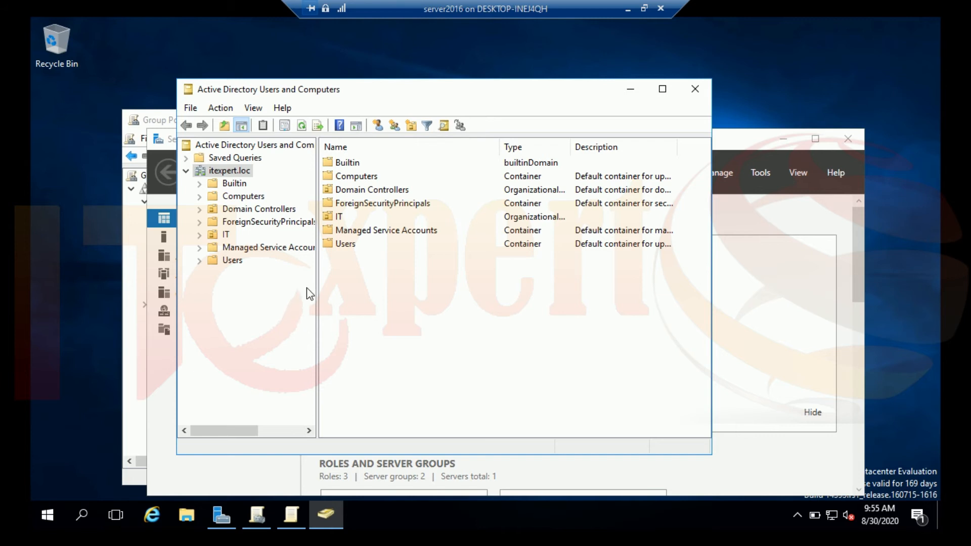
Glance at the View menu and Server Manager's Tools list, then display the IT unit holding user test.
click(259, 110)
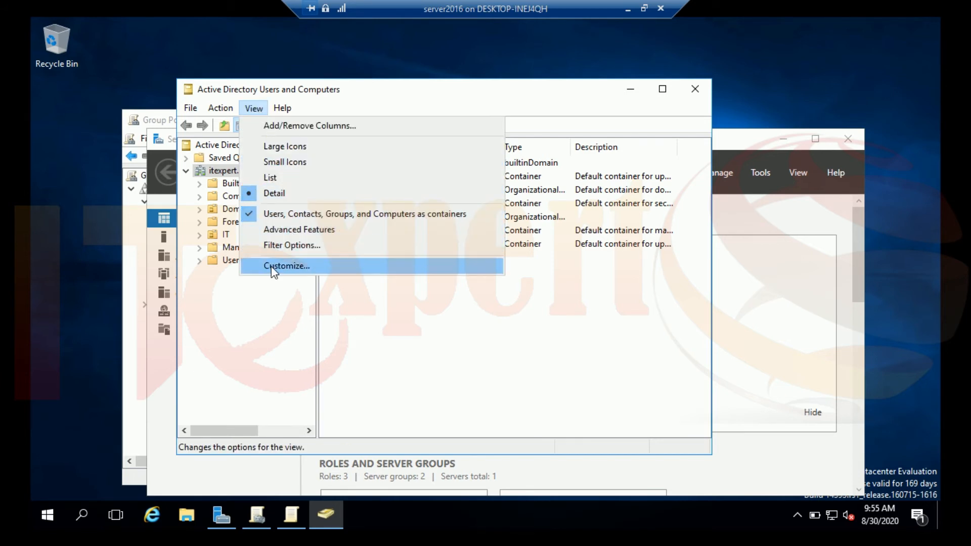
click(236, 320)
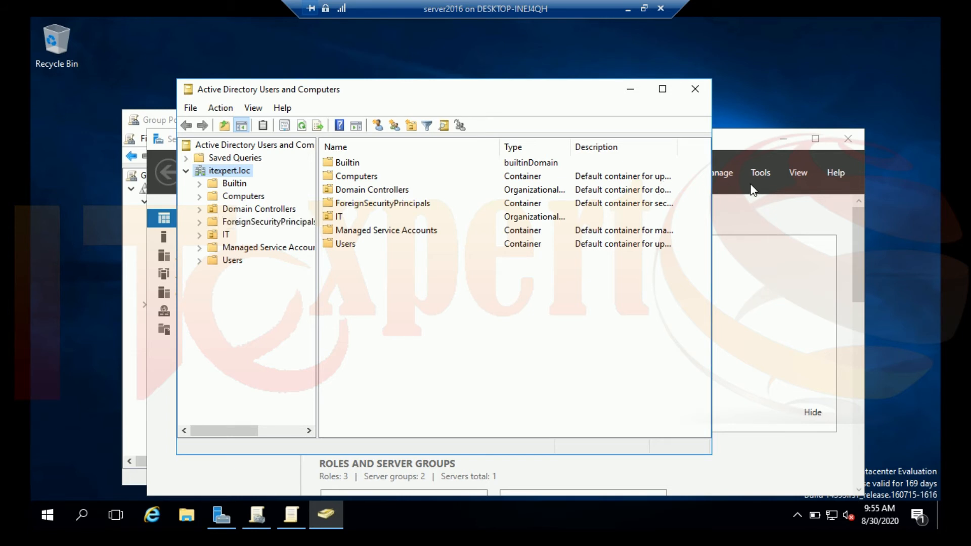
click(760, 174)
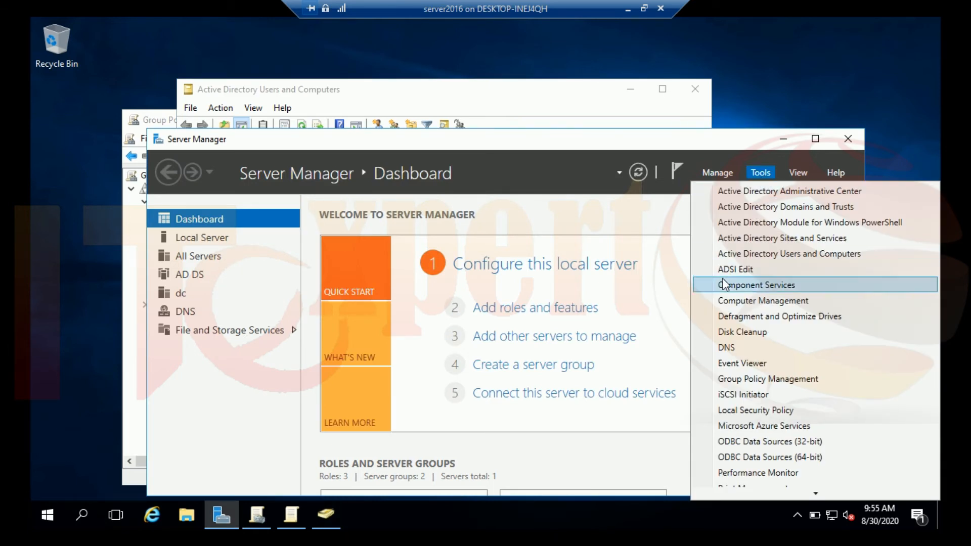
click(540, 103)
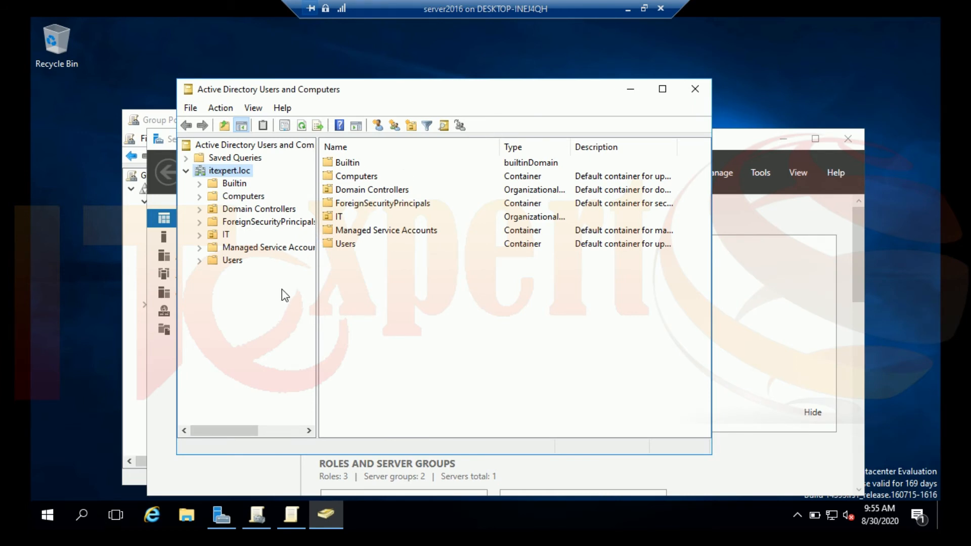
click(220, 236)
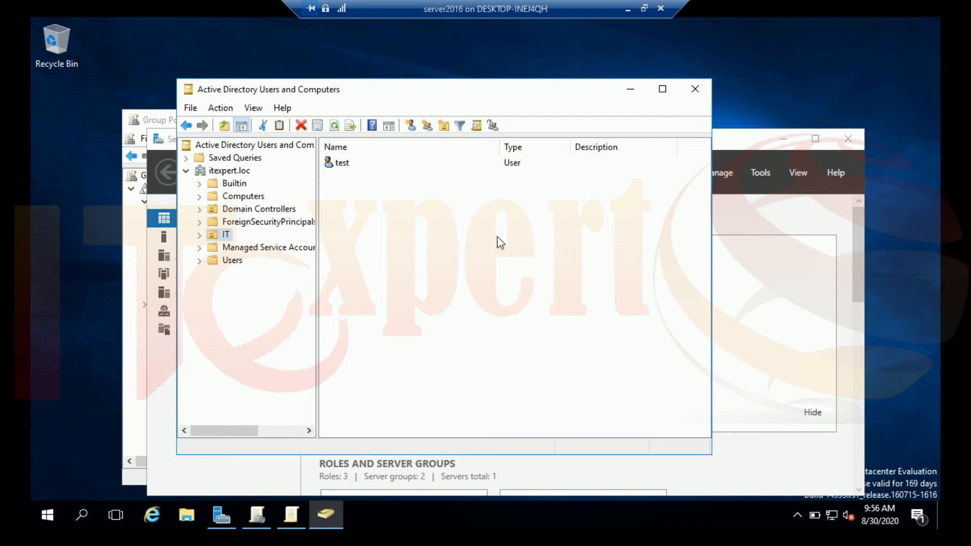
Bring up the New menu in the IT unit's contents pane, then switch to Server Manager's dashboard.
right_click(394, 232)
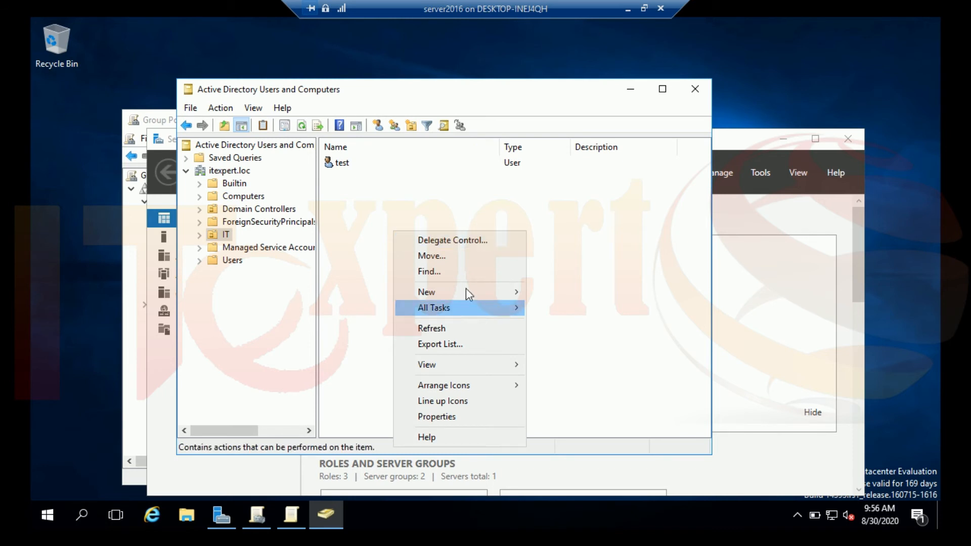
mouse_move(466, 291)
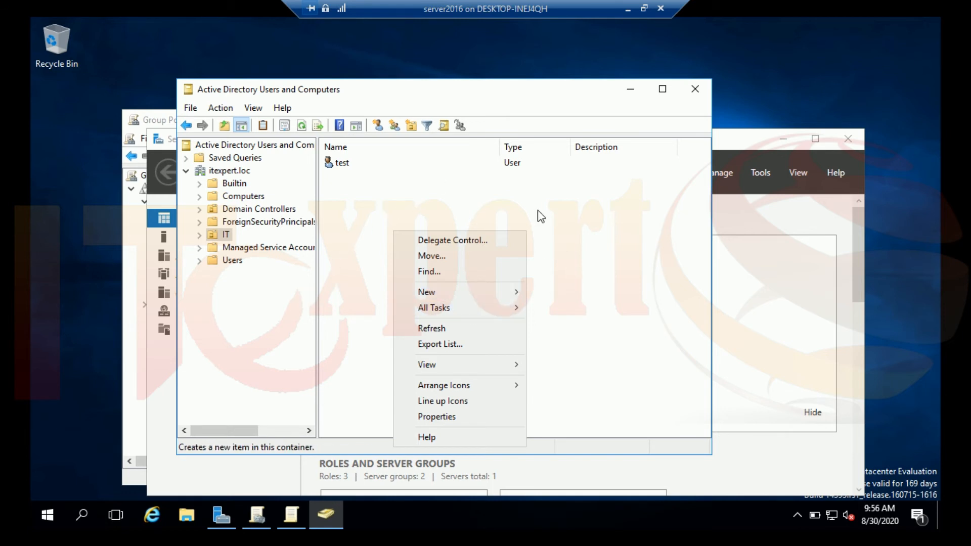
click(733, 144)
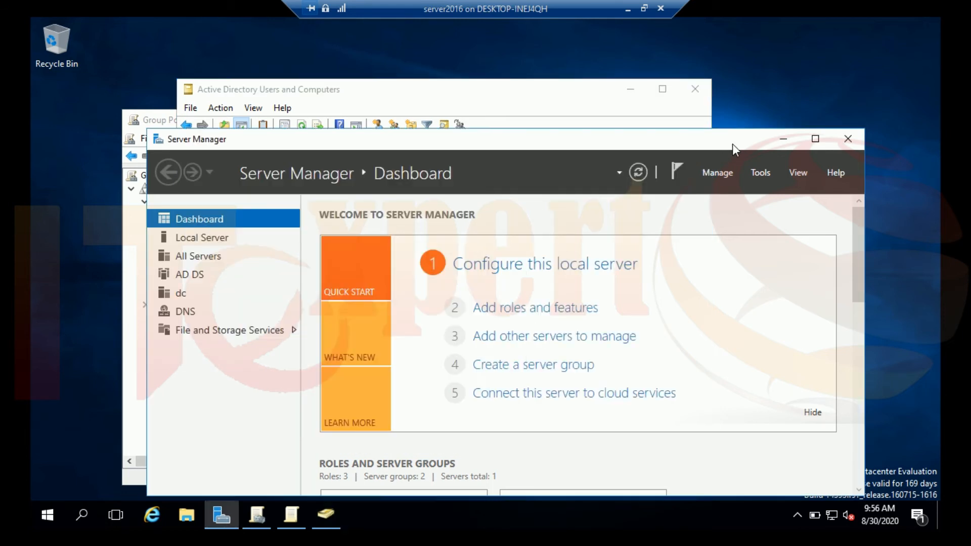
Launch ADSI Edit from Server Manager's Tools menu.
click(752, 176)
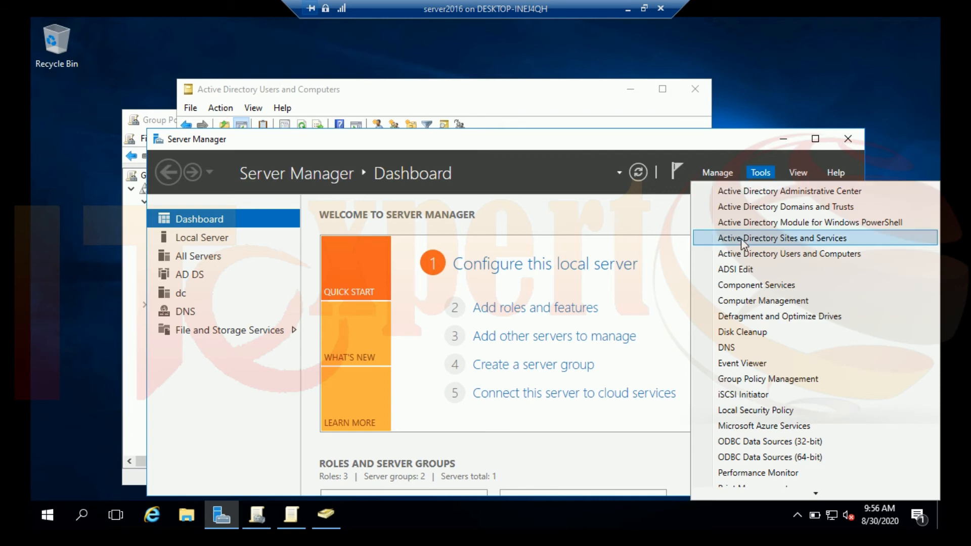
click(733, 271)
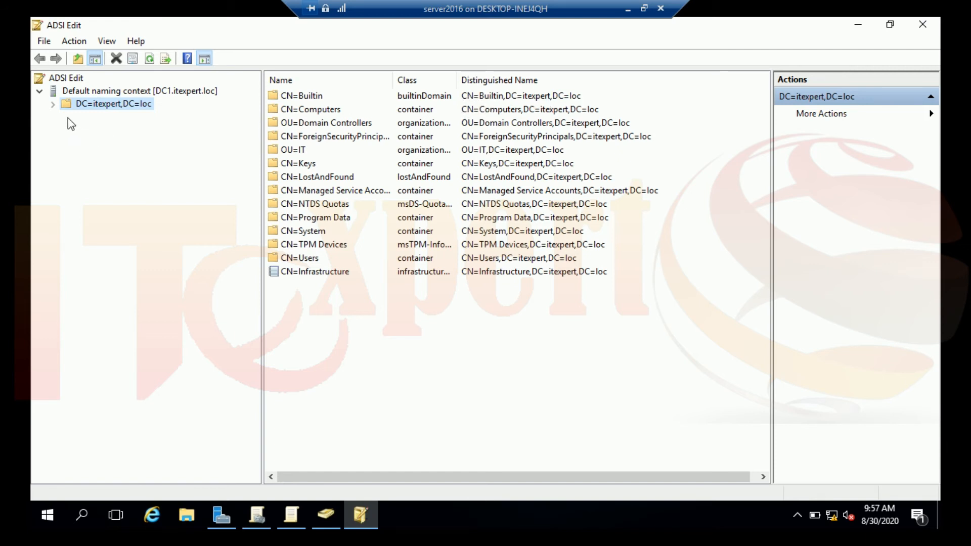
Expand itexpert.loc in ADSI Edit to list OU=IT's CN=test user, dismiss its action menu, and open Start.
click(53, 105)
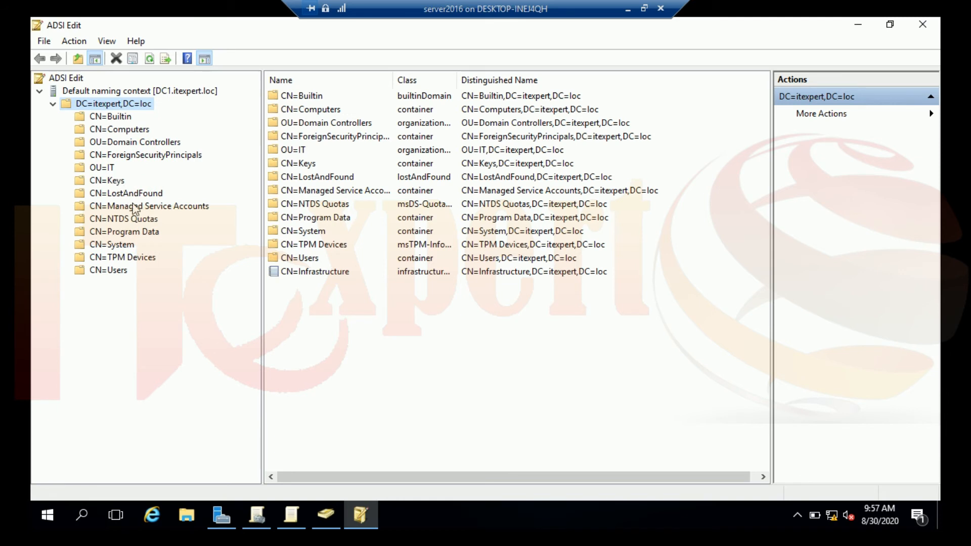
click(107, 171)
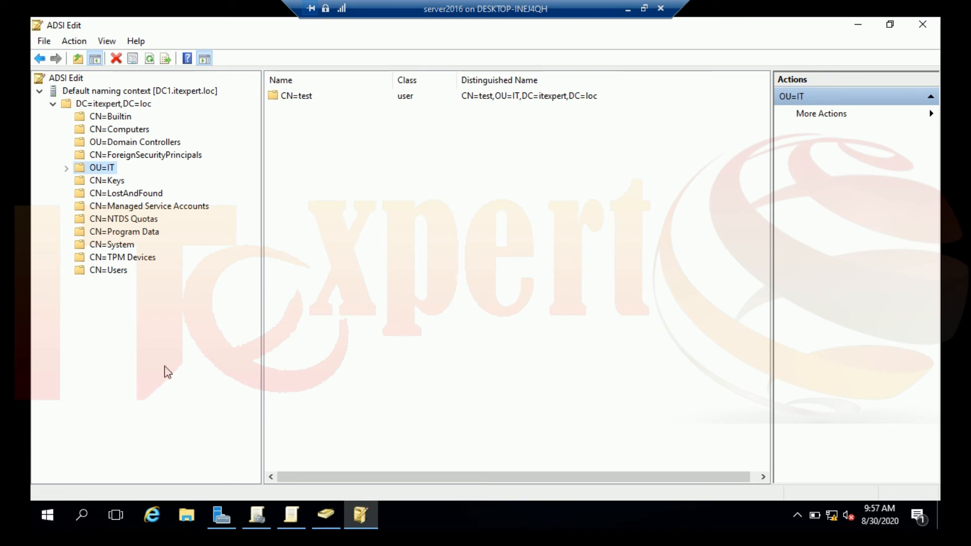
right_click(103, 169)
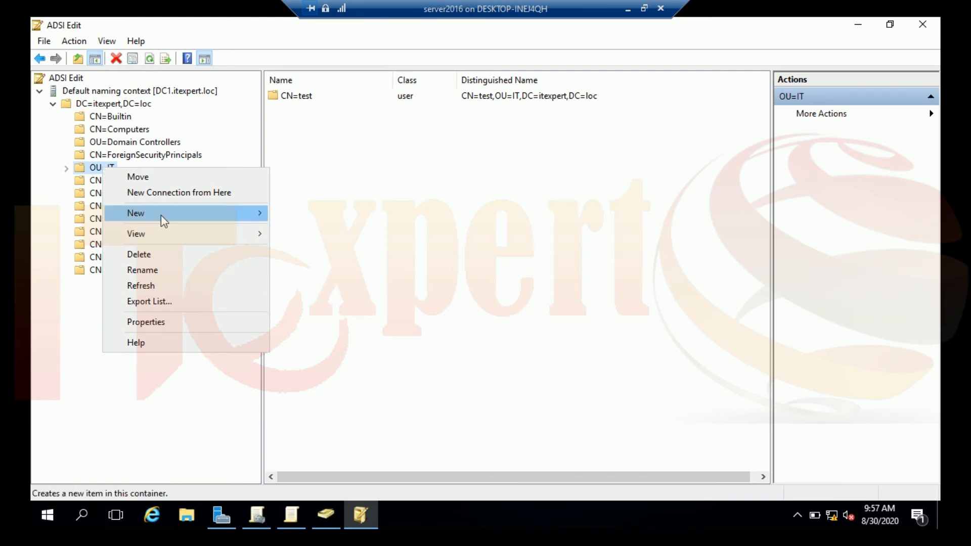
mouse_move(161, 214)
mouse_move(191, 217)
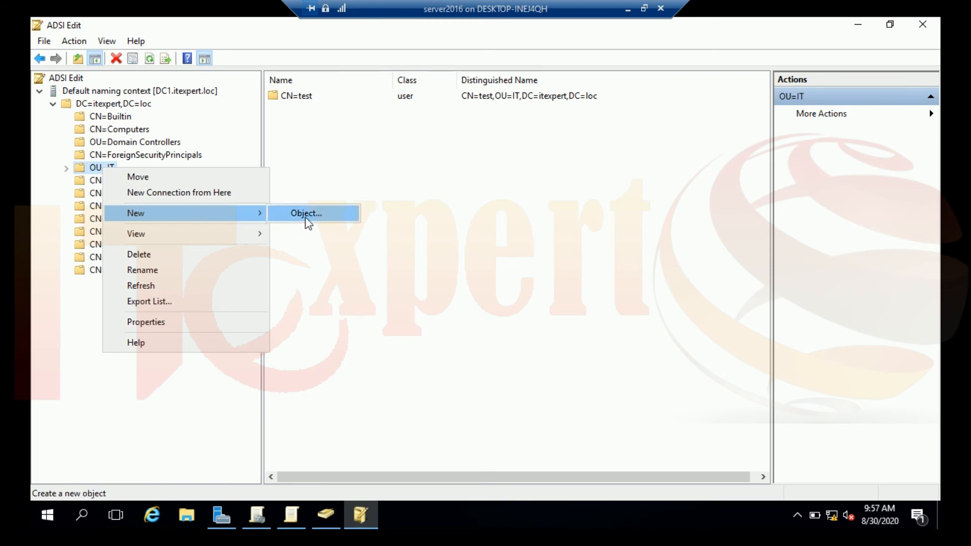
click(218, 405)
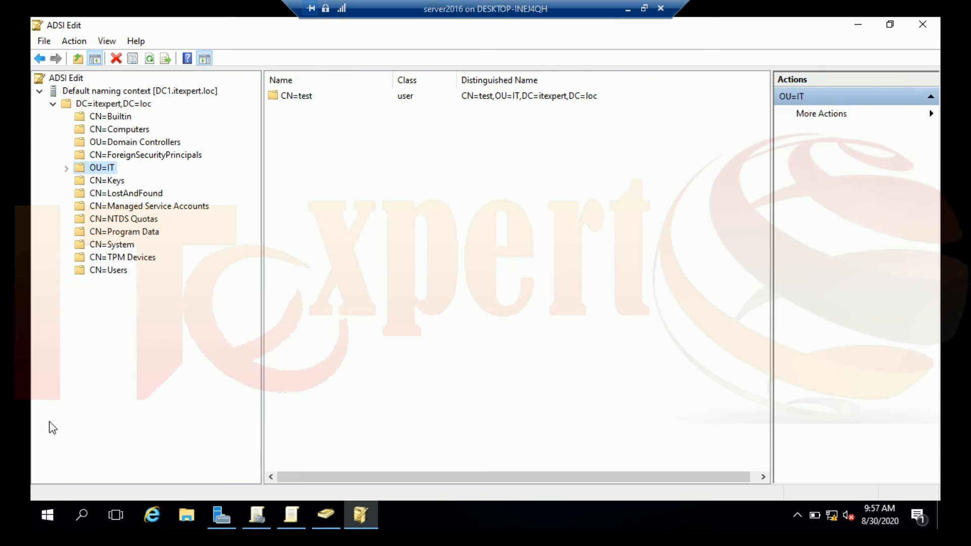
click(43, 516)
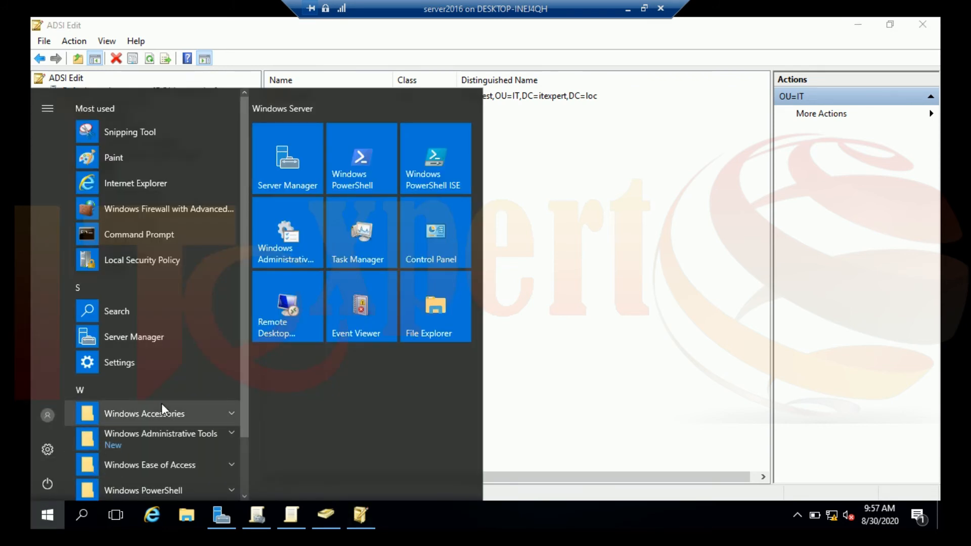
In a new Command Prompt, run dsquery user to list six user DNs, then recall the command.
click(173, 240)
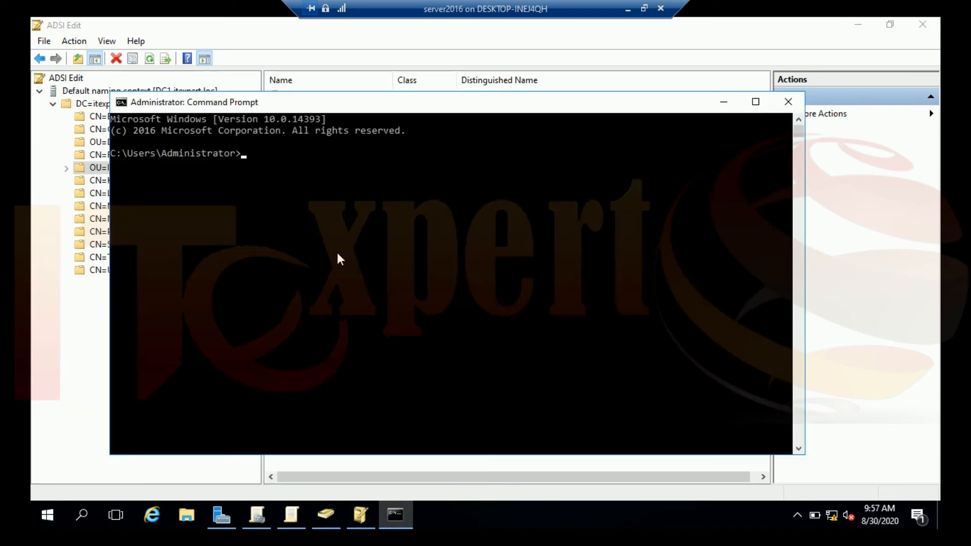
text(dsquery user)
key(Return)
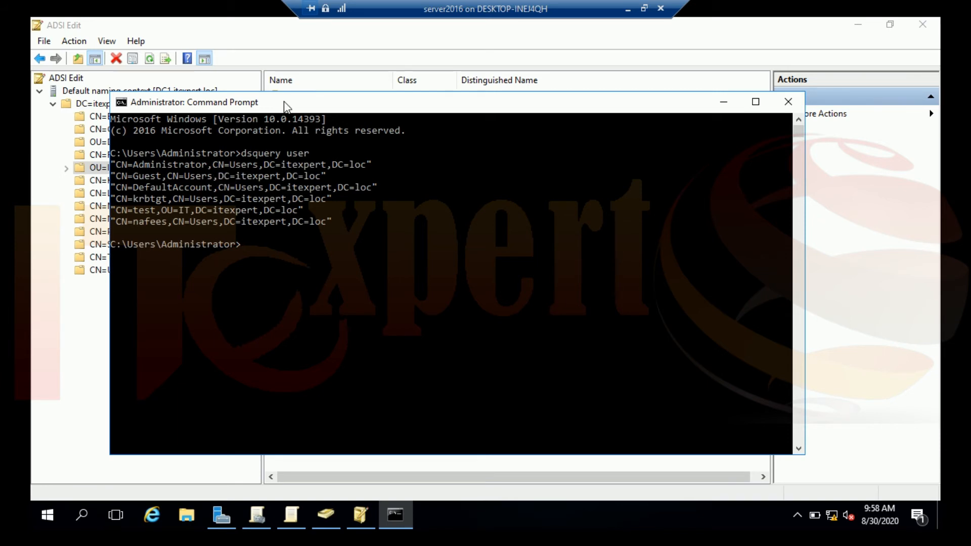
drag(340, 162, 395, 153)
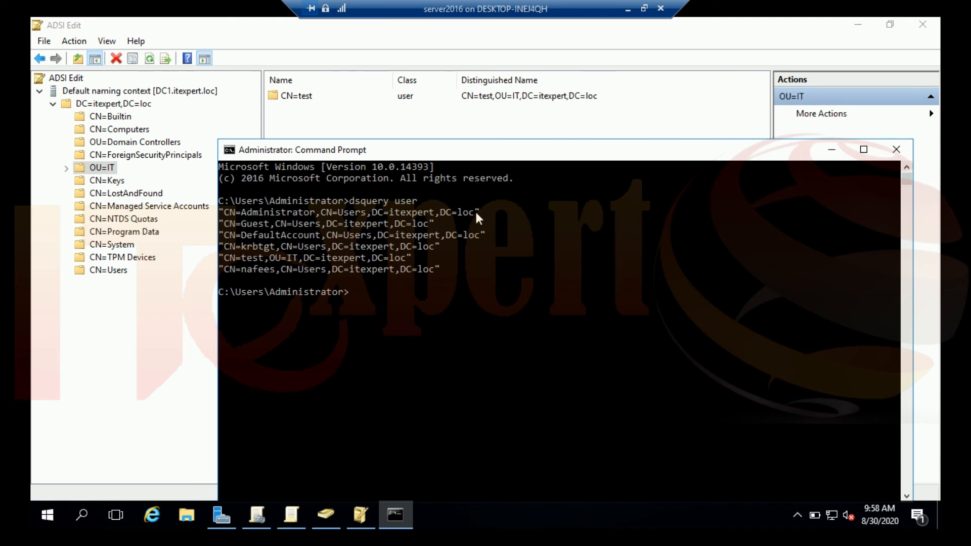
drag(472, 211, 237, 213)
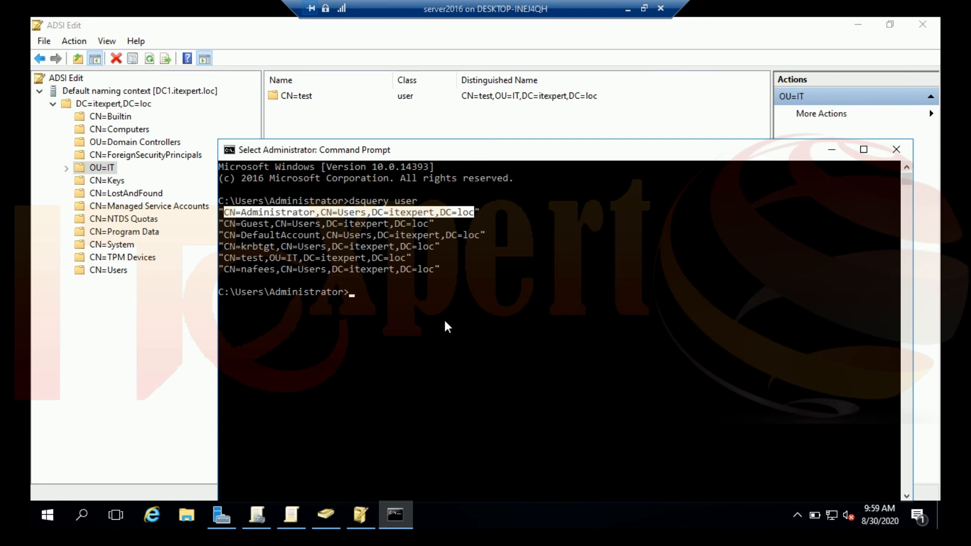
key(Up)
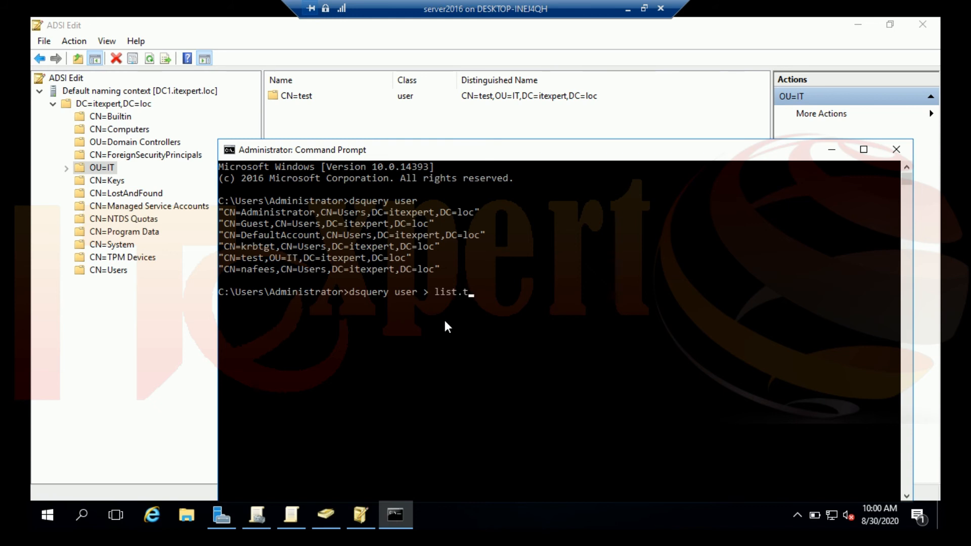
Save the user list with dsquery user > list.txt and enter list.txt at the prompt.
text(xt)
key(Return)
text(list.)
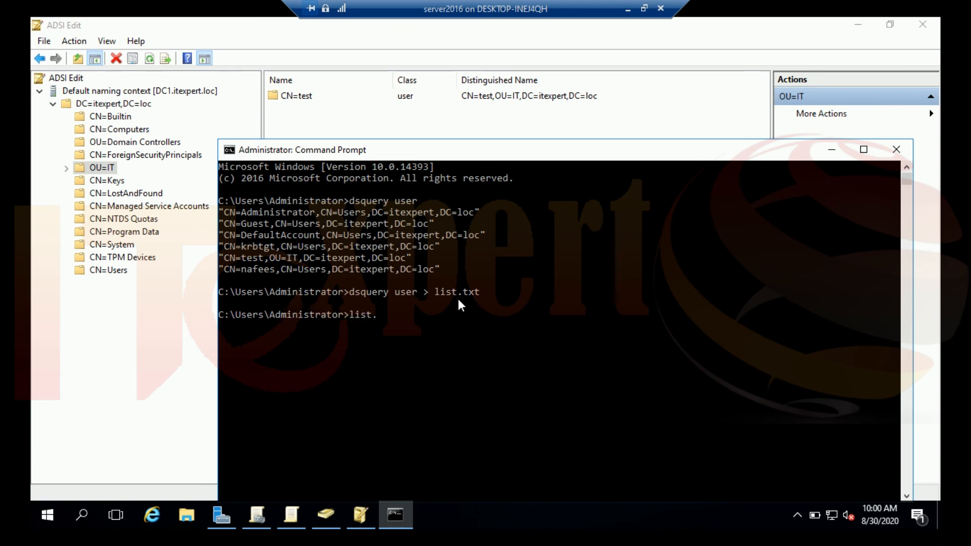
text(txt)
key(Return)
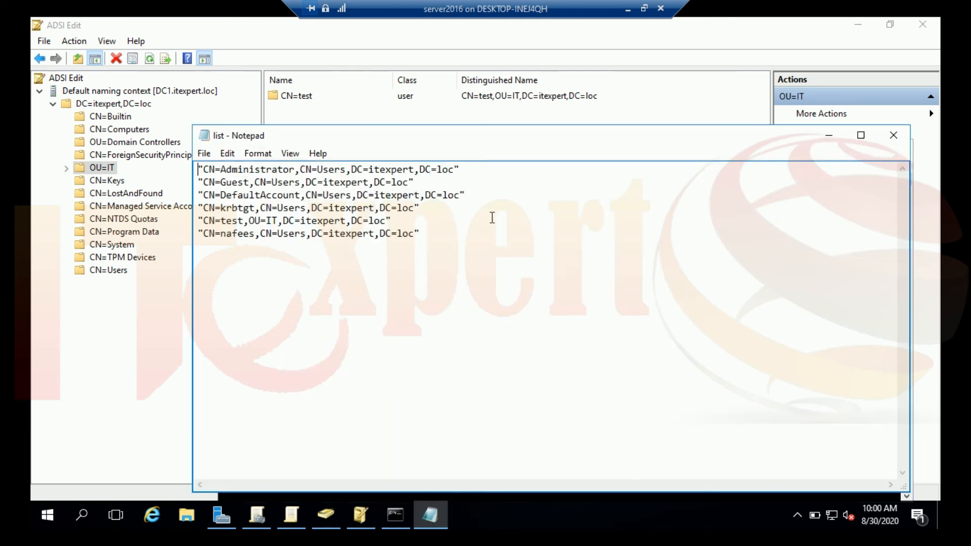
drag(430, 238, 156, 154)
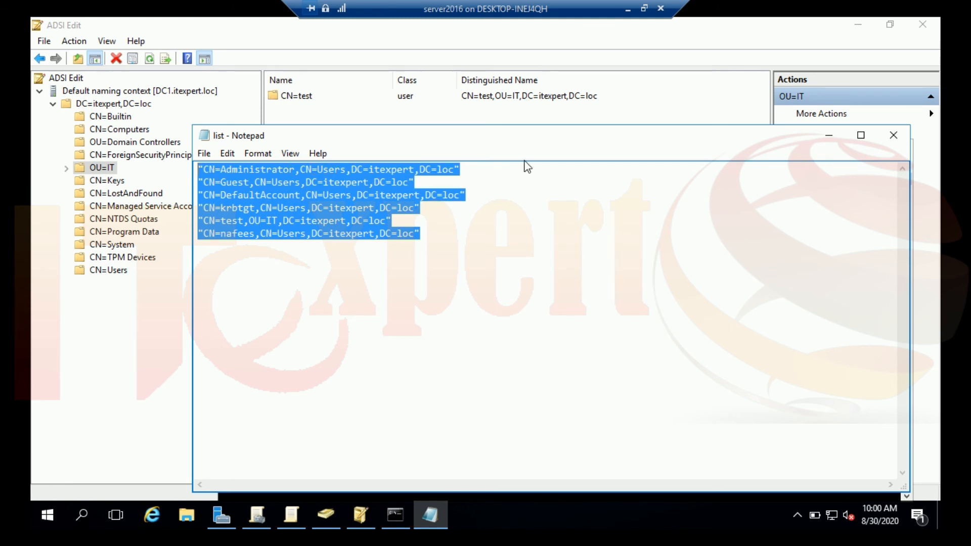
click(894, 135)
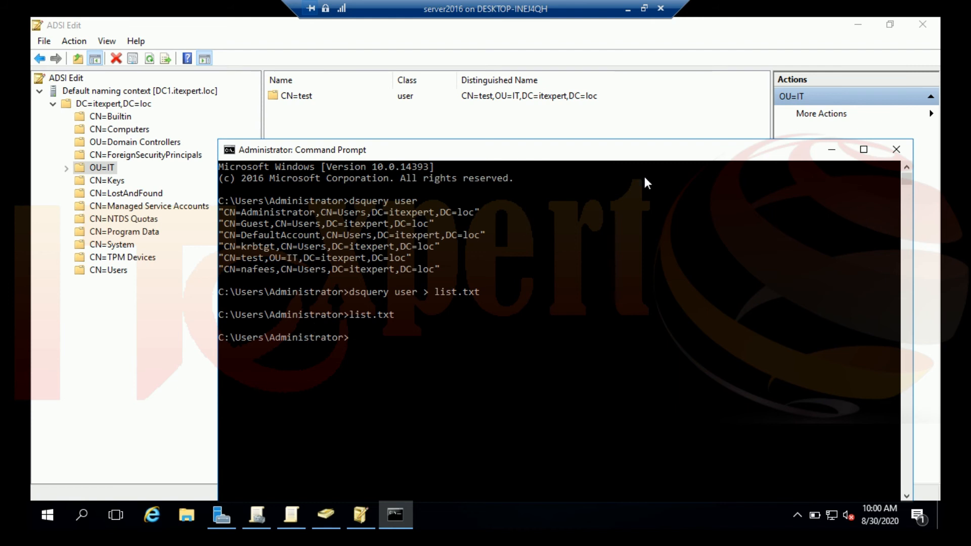
Minimize ADSI Edit to reveal list.txt in Notepad and Active Directory Users and Computers.
click(858, 25)
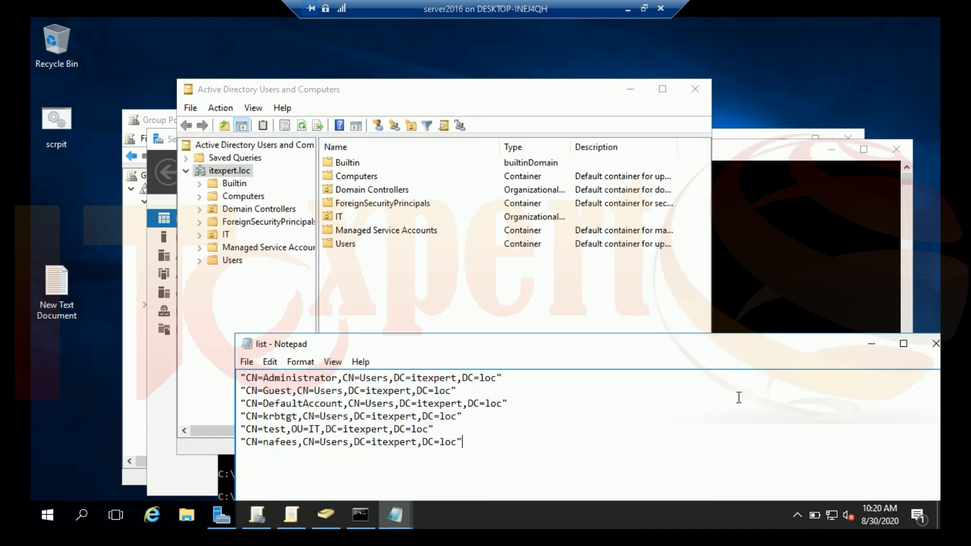
Move the list Notepad window up and left, then show the open Notepad document previews.
drag(717, 347, 817, 221)
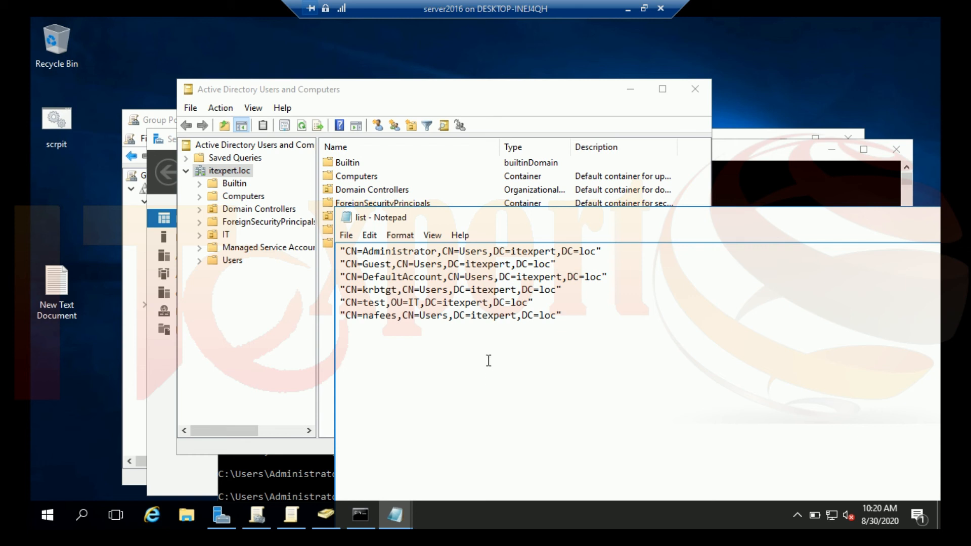
click(399, 513)
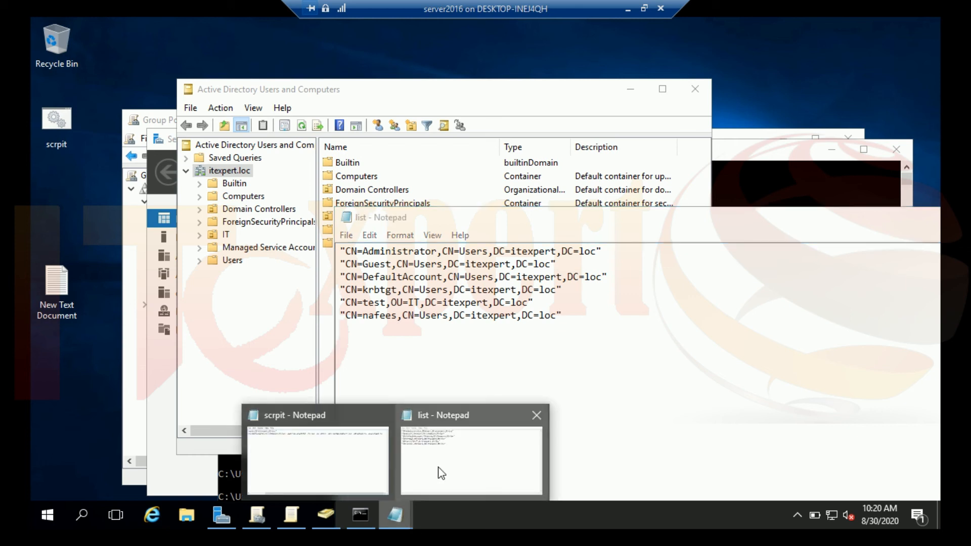
Bring the scrpit document forward, reposition and widen it, and select the dsadd user net1 line.
click(361, 453)
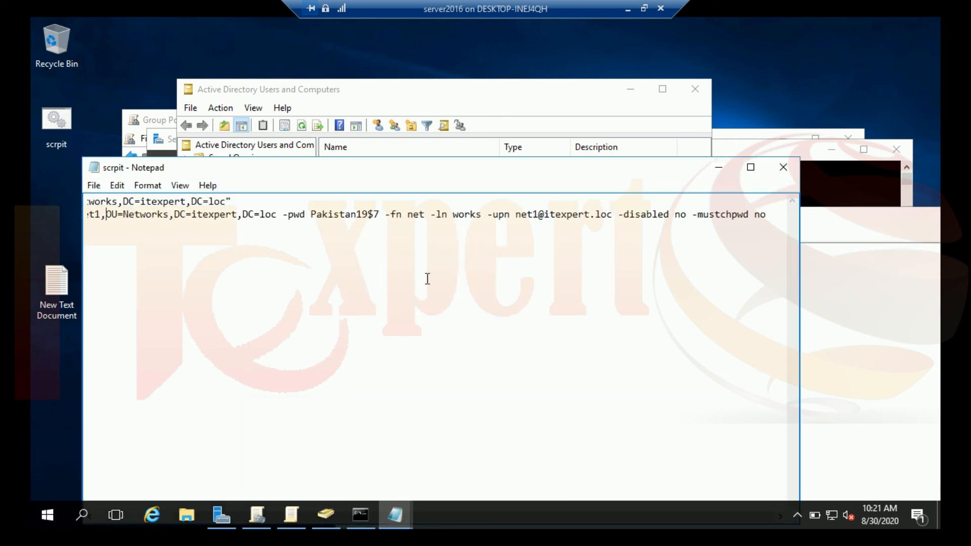
drag(453, 172, 580, 103)
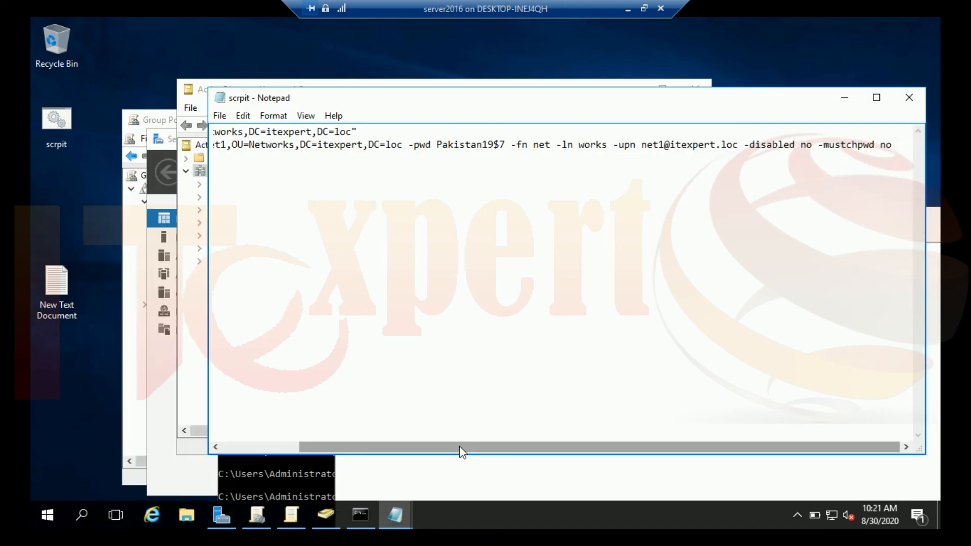
drag(460, 447, 317, 436)
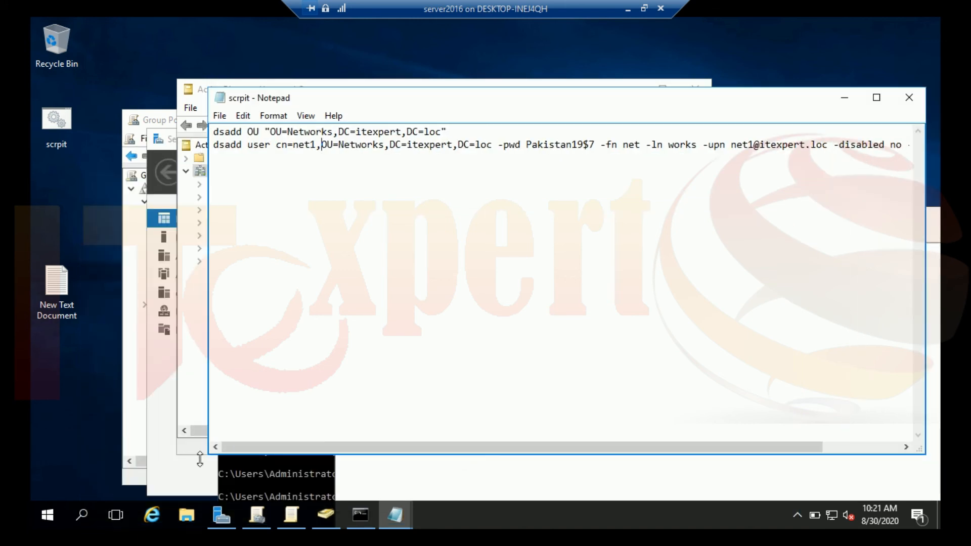
drag(208, 454, 134, 459)
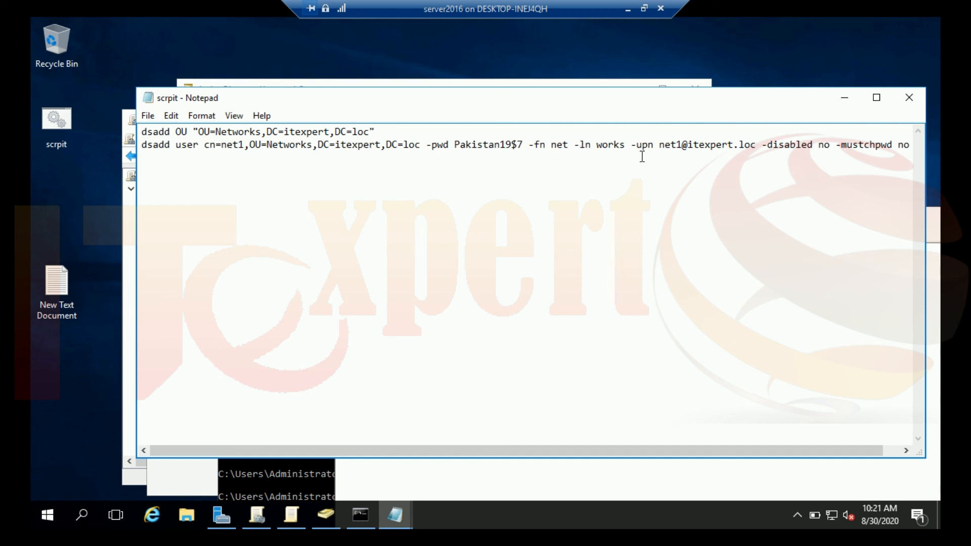
drag(649, 451, 695, 441)
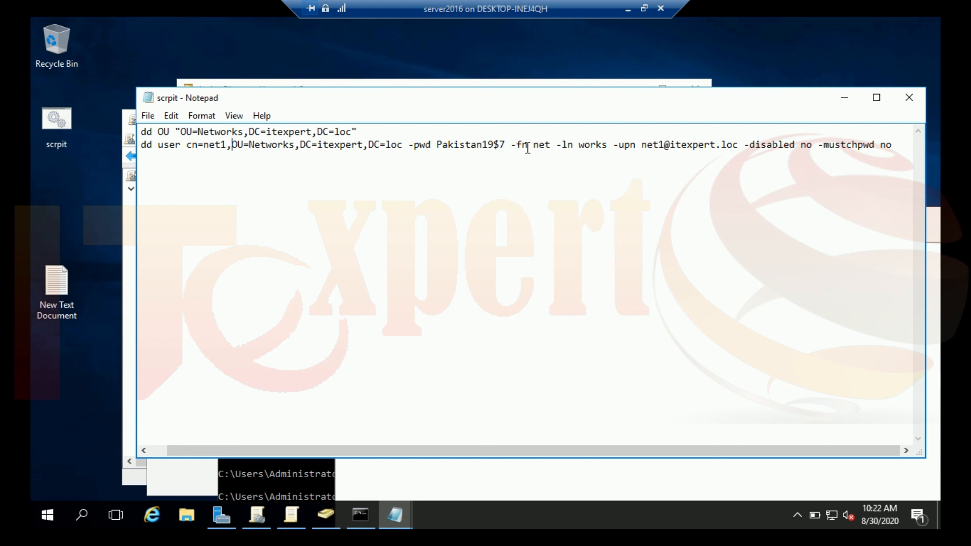
drag(894, 145, 111, 154)
key(ctrl+c)
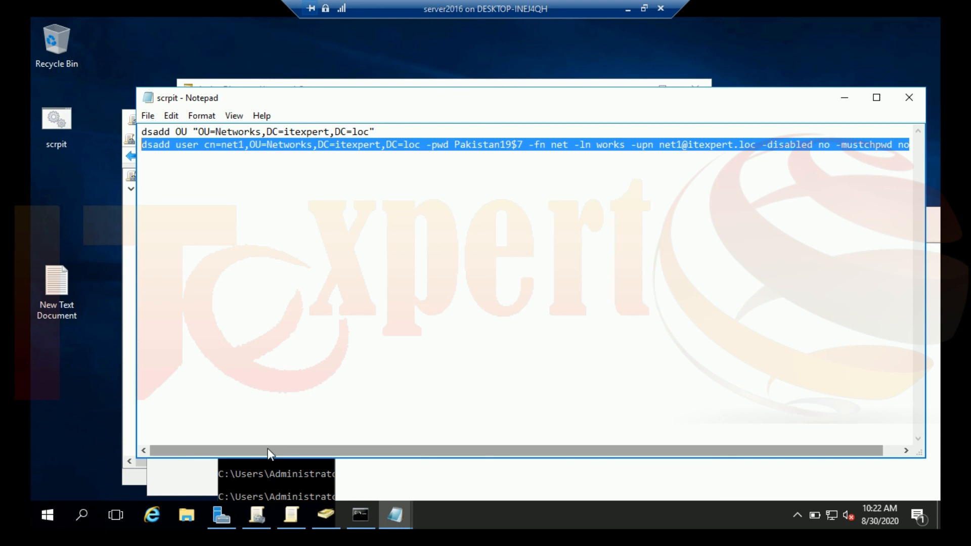
Paste three more copies of the dsadd user command, each on its own new line.
click(175, 164)
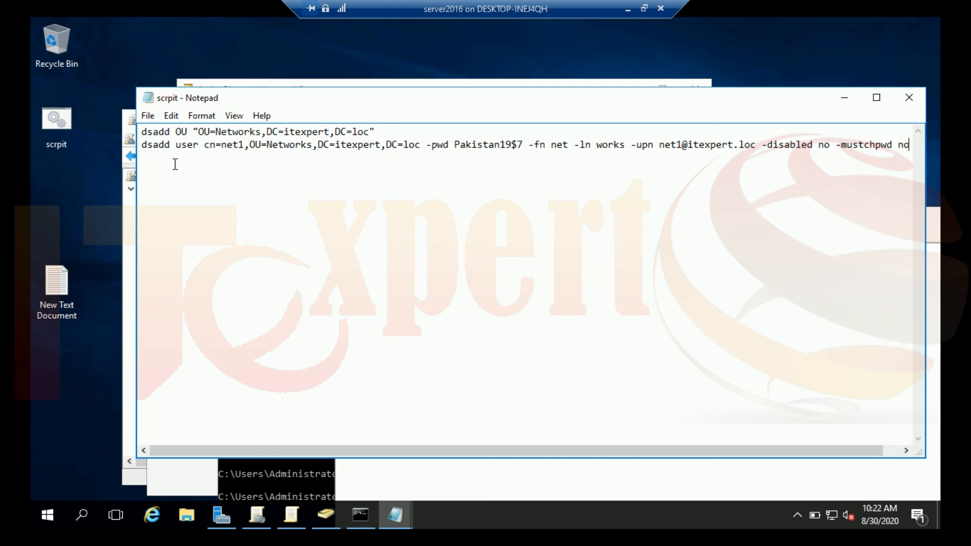
key(Return)
key(ctrl+v)
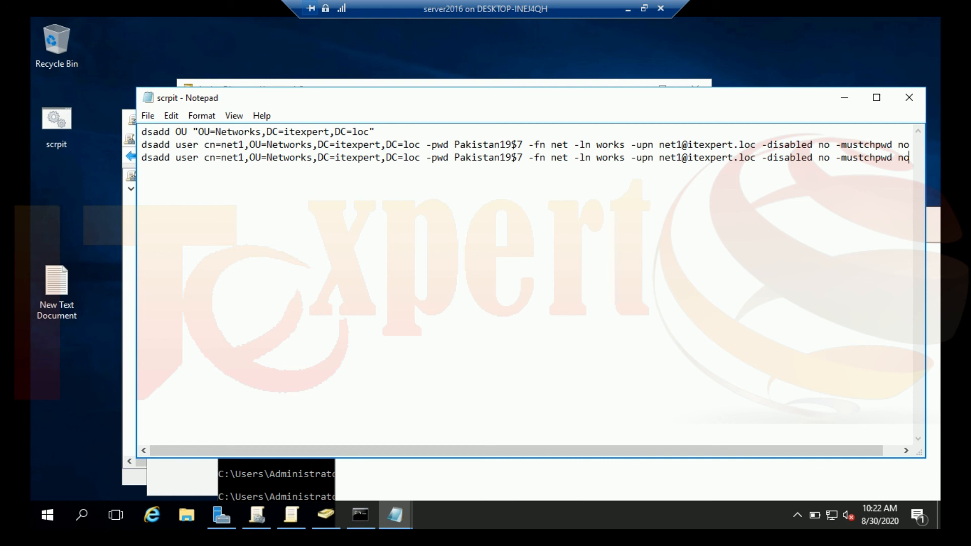
key(Return)
key(ctrl+v)
key(Return)
key(ctrl+v)
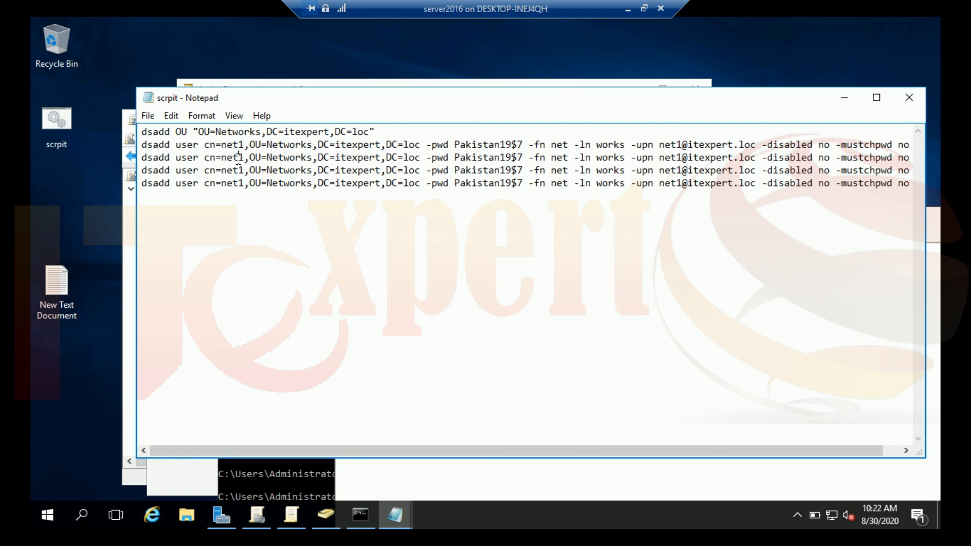
Change cn=net1 on the copied lines to net2, net3 and net4.
drag(241, 158, 242, 160)
text(2)
drag(240, 171, 241, 171)
text(3)
drag(240, 183, 242, 188)
text(4)
Make the first names on the net2, net3 and net4 lines unique by adding a letter.
click(567, 158)
text(n)
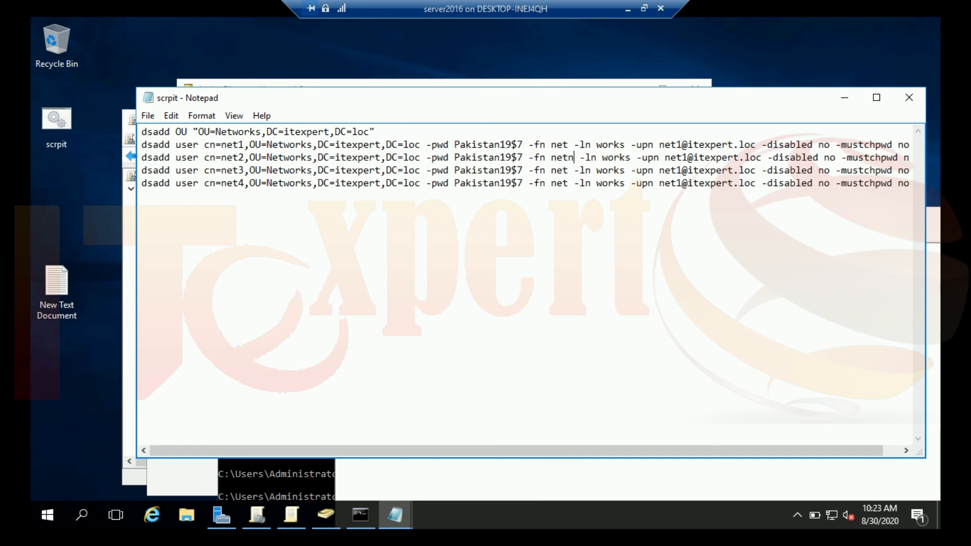
click(569, 171)
text(a)
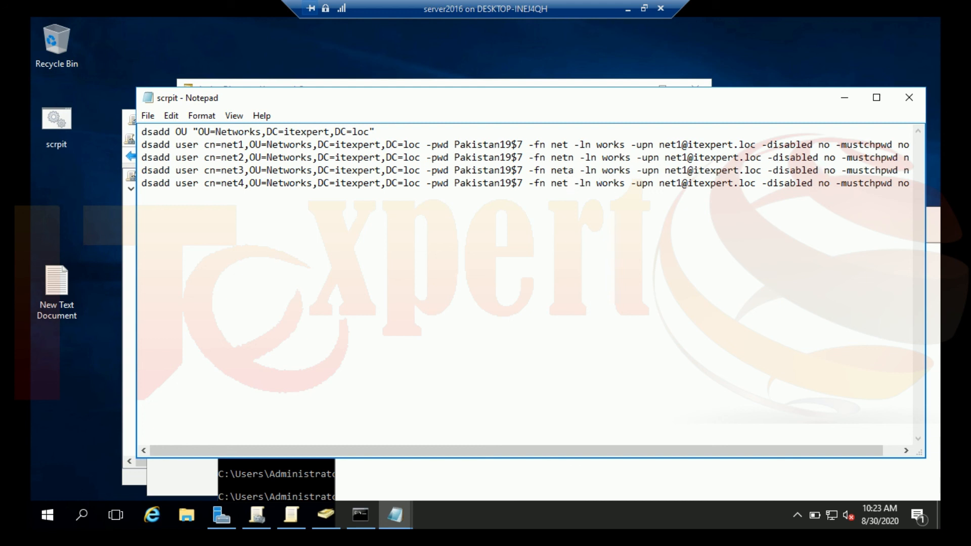
click(570, 183)
text(c)
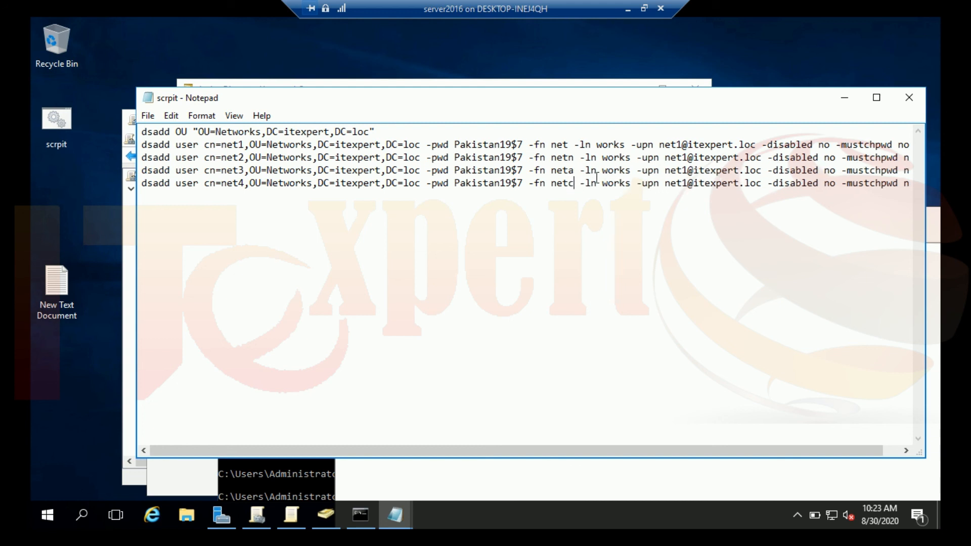
Change the four last names from works to worksa, worksb, worksc and worksd.
click(627, 145)
text(a)
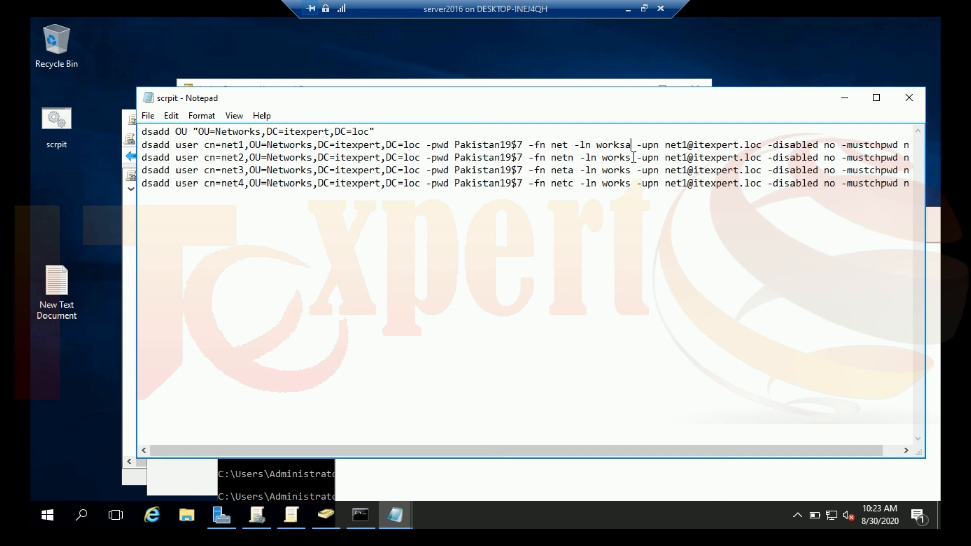
click(636, 158)
text(b)
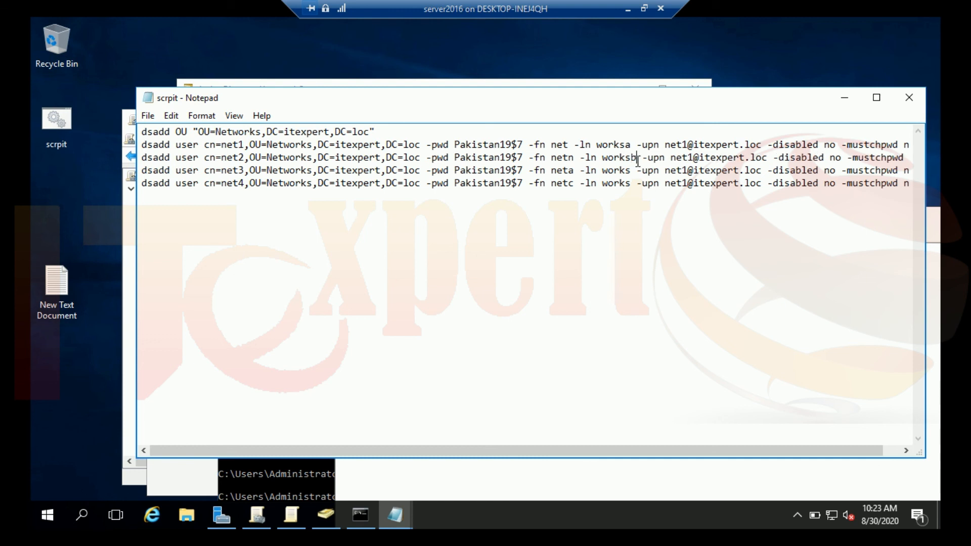
click(633, 171)
text(c)
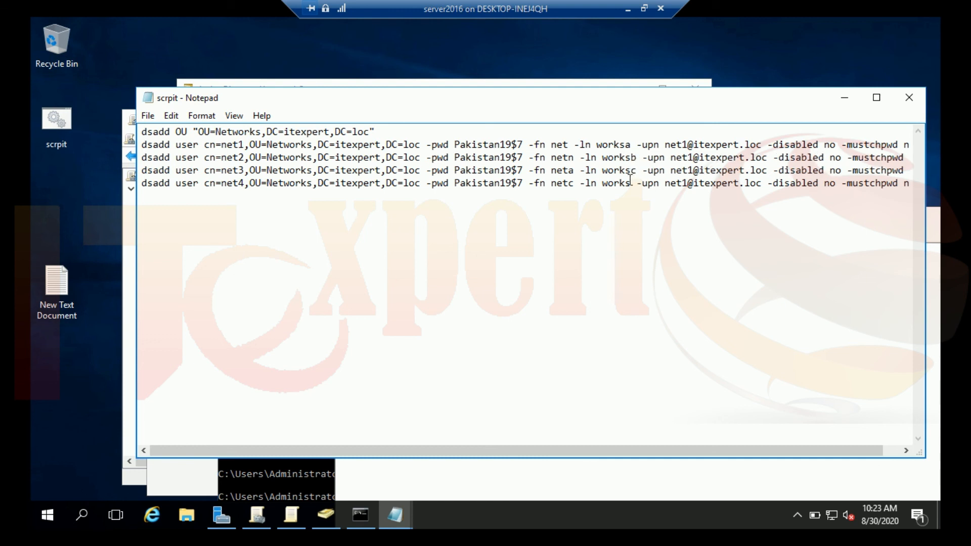
click(631, 182)
text(d)
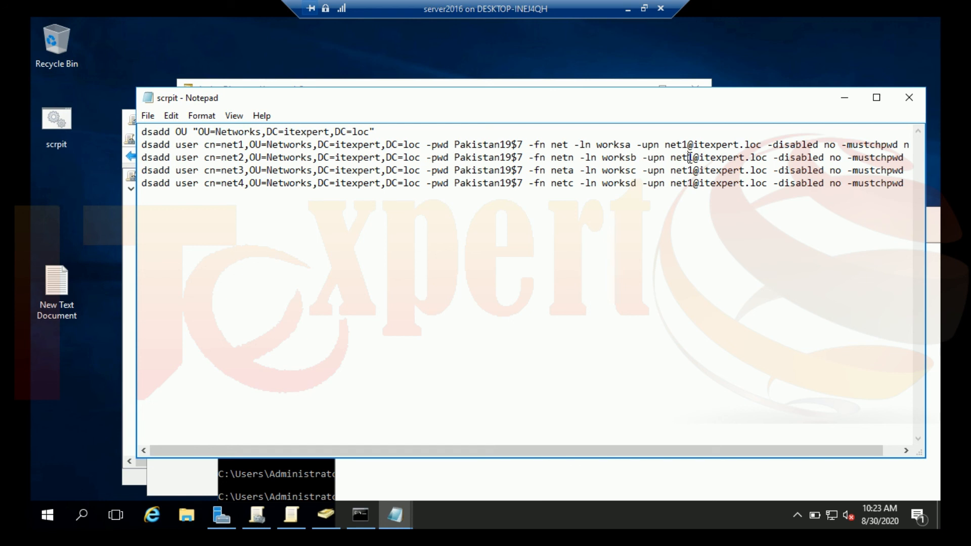
drag(688, 158, 695, 157)
text(2)
drag(688, 170, 695, 183)
text(3)
text(4)
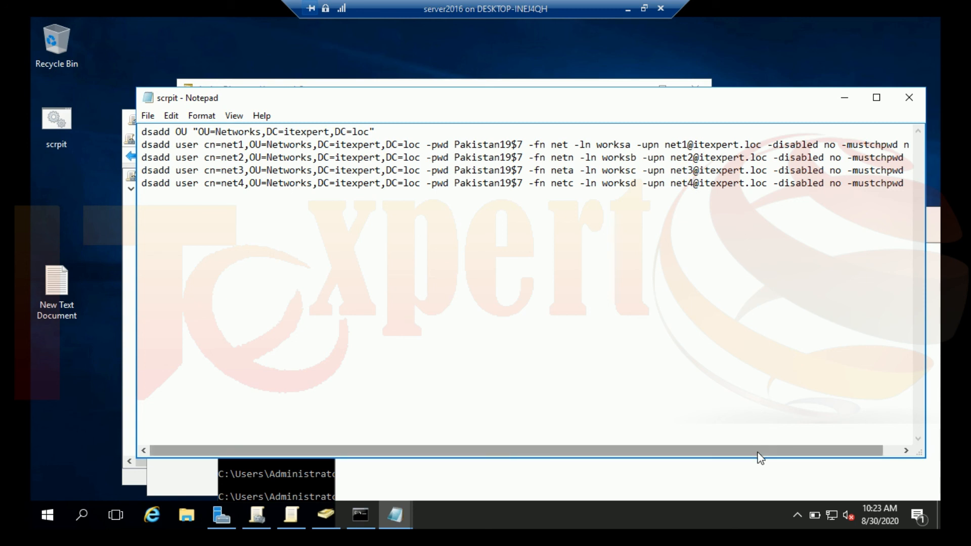
drag(792, 450, 693, 416)
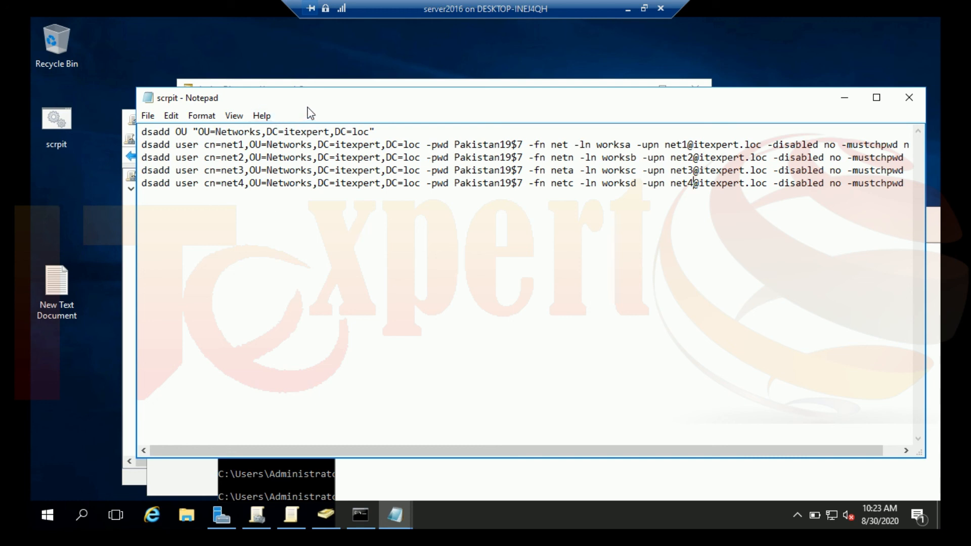
drag(317, 99, 604, 239)
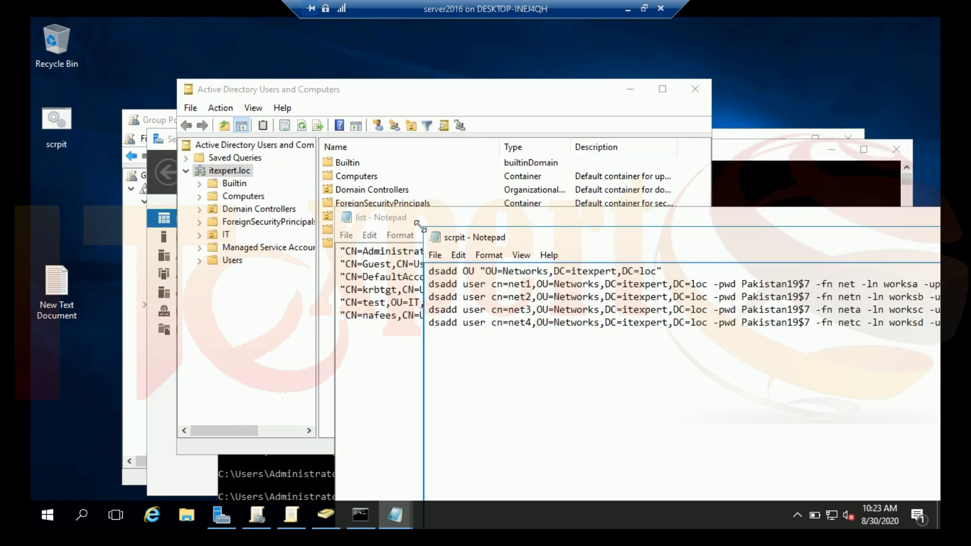
Run the scrpit batch file to execute the dsadd commands.
click(270, 299)
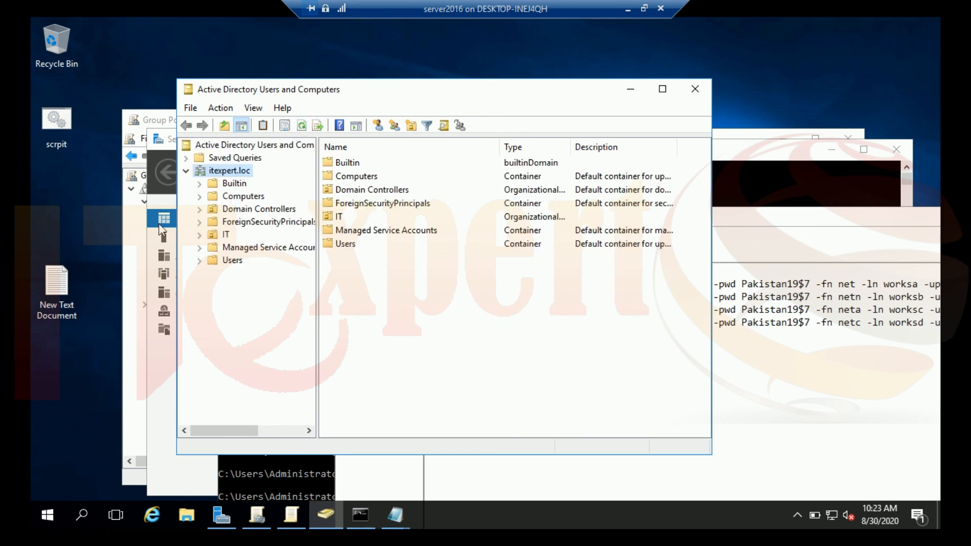
click(730, 417)
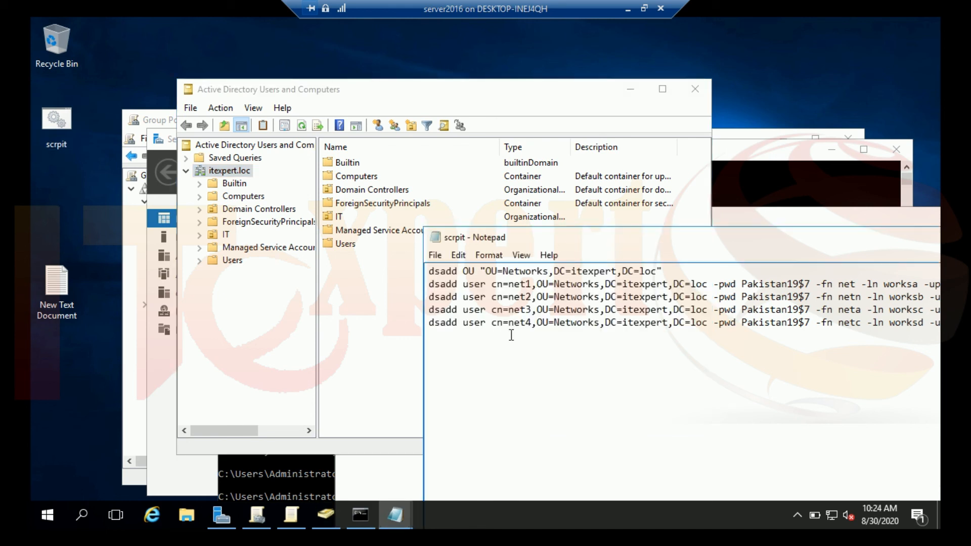
double_click(59, 123)
Refresh the domain and expand the new Networks OU to show net1–net4.
click(260, 273)
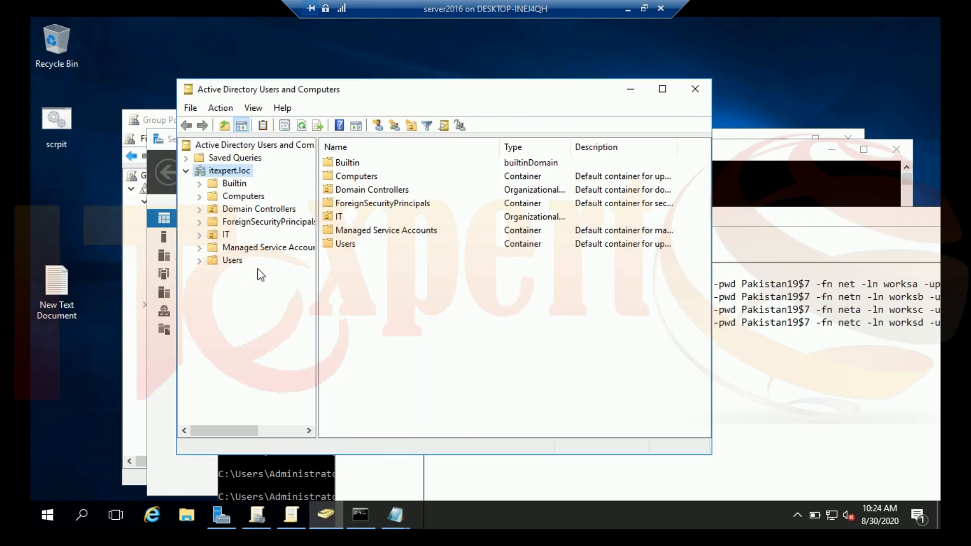
click(302, 127)
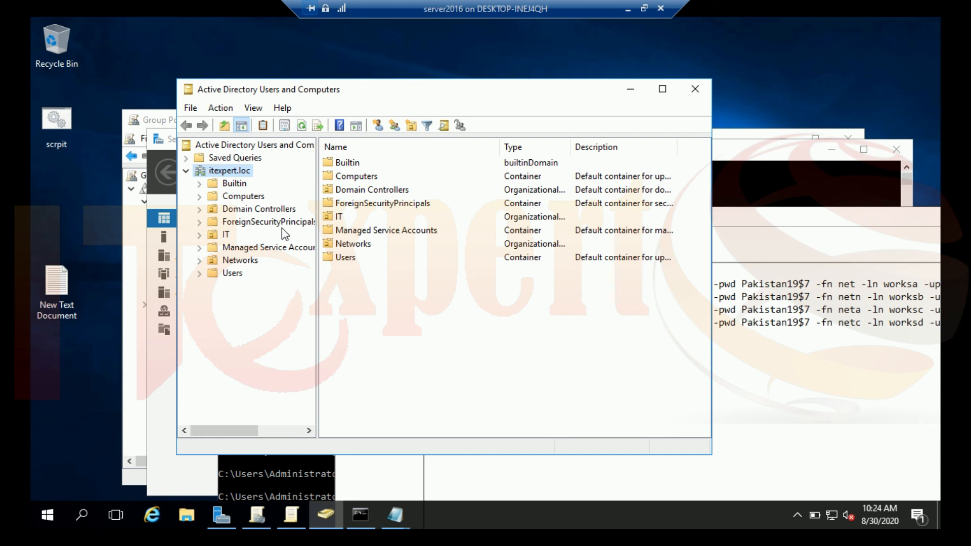
click(253, 263)
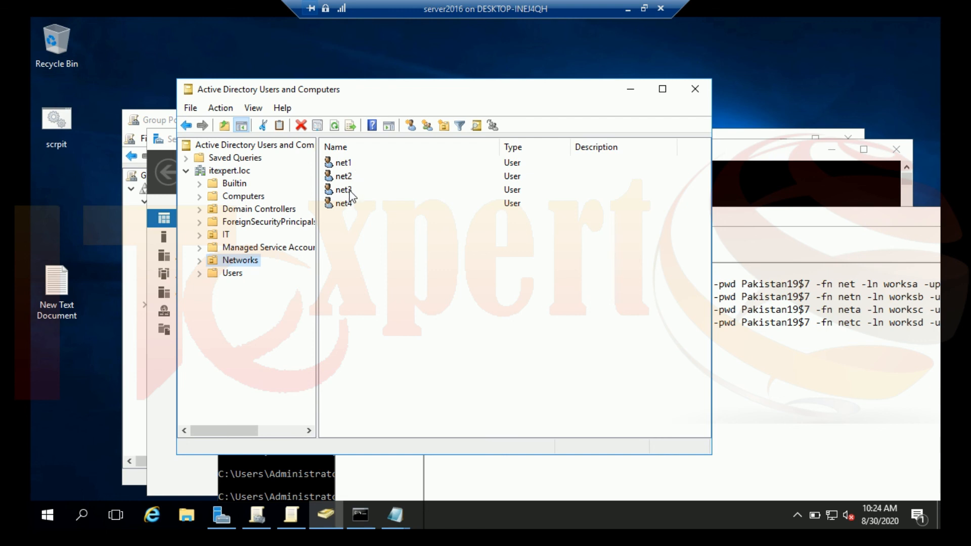
double_click(349, 167)
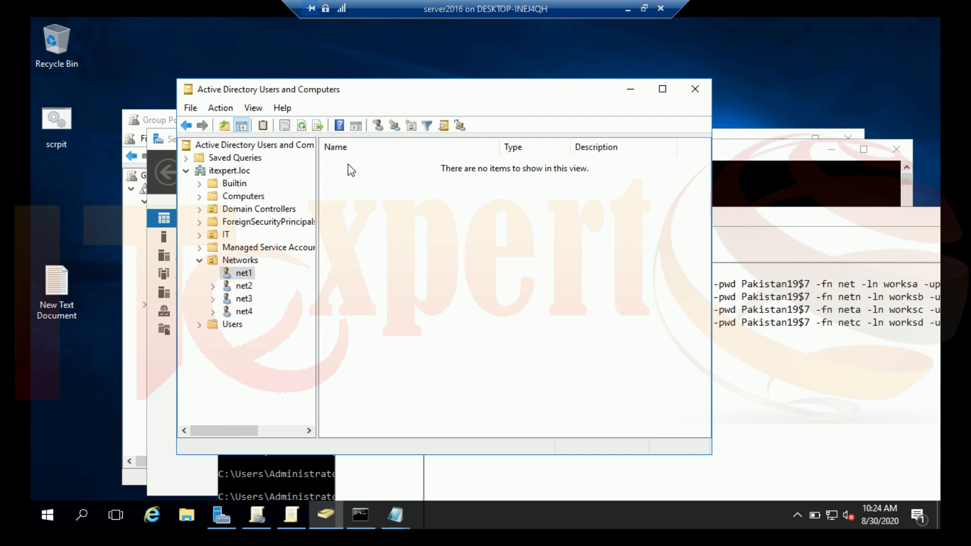
Open net1's properties and look over its General and Address tabs.
right_click(242, 275)
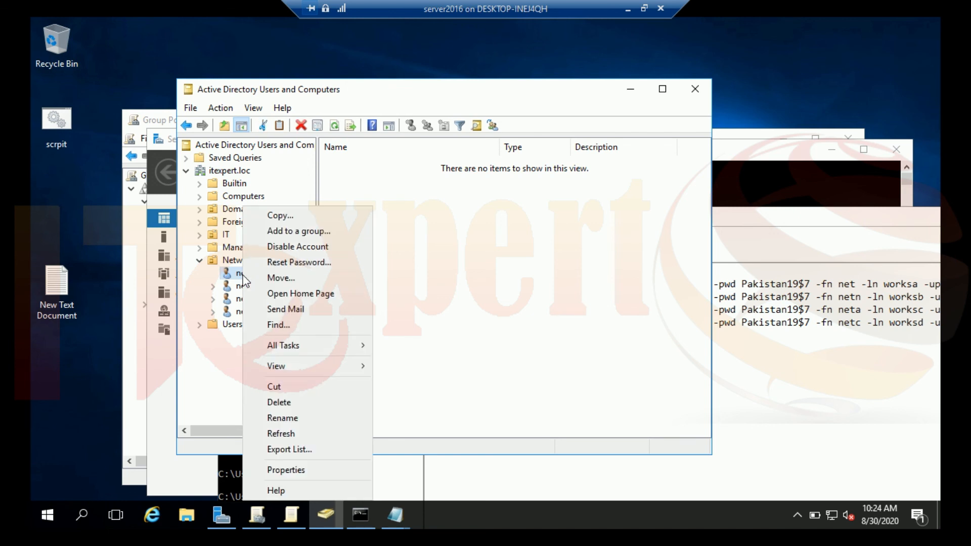
click(306, 469)
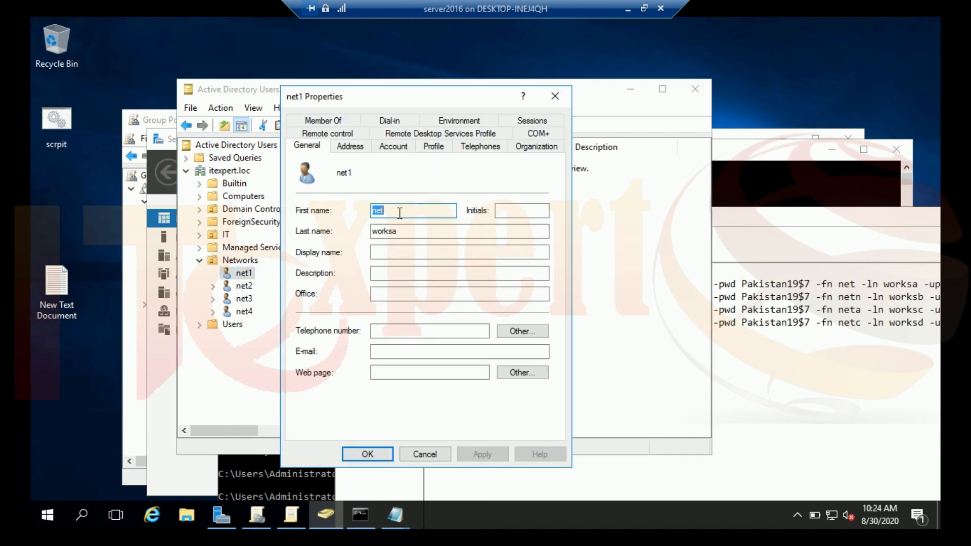
key(Tab)
key(Tab)
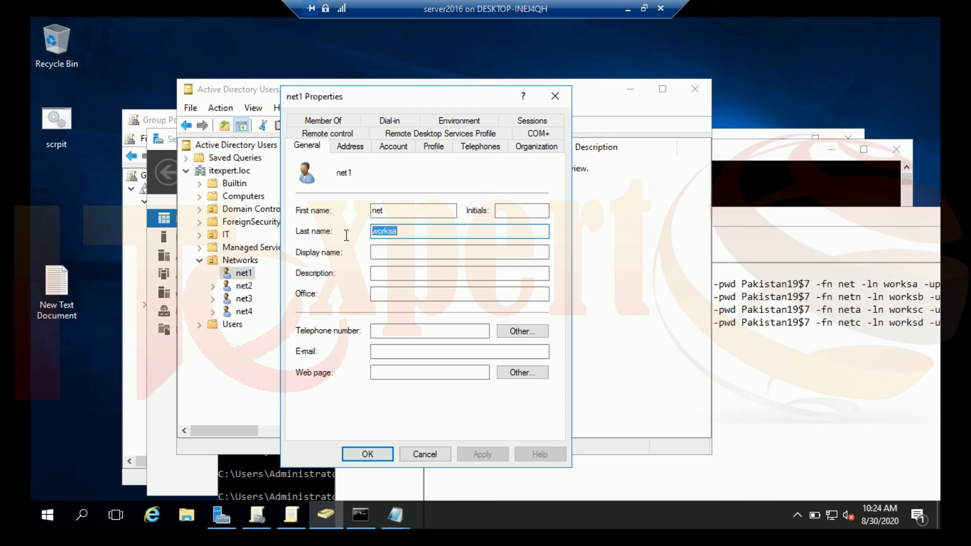
click(348, 149)
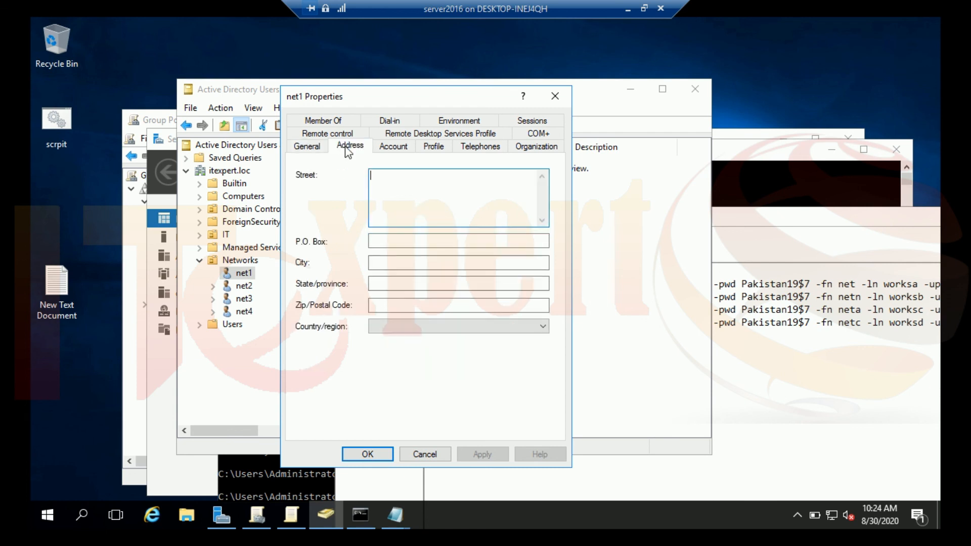
click(403, 148)
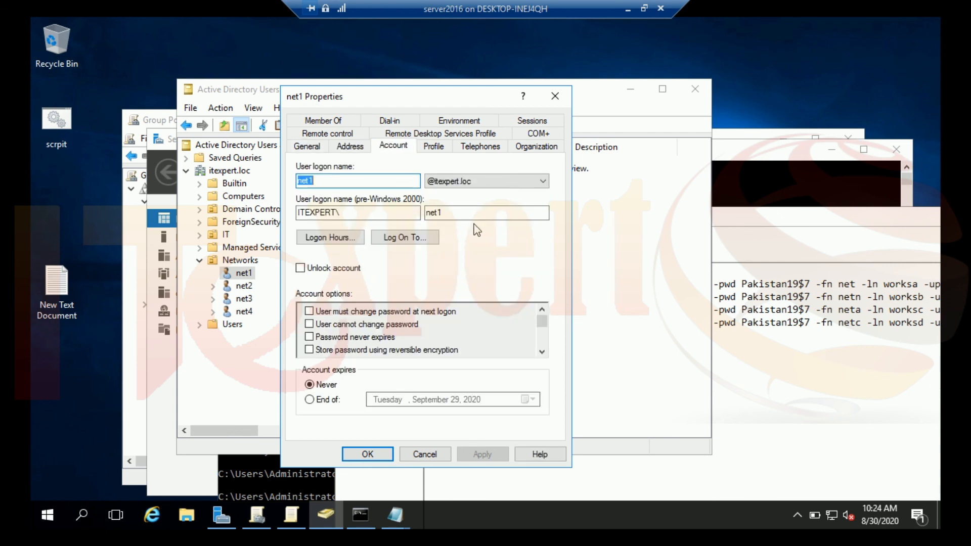
Check net1's account logon names and UPN suffix, cancel unchanged, and bring the list file forward.
click(450, 212)
drag(450, 212, 422, 213)
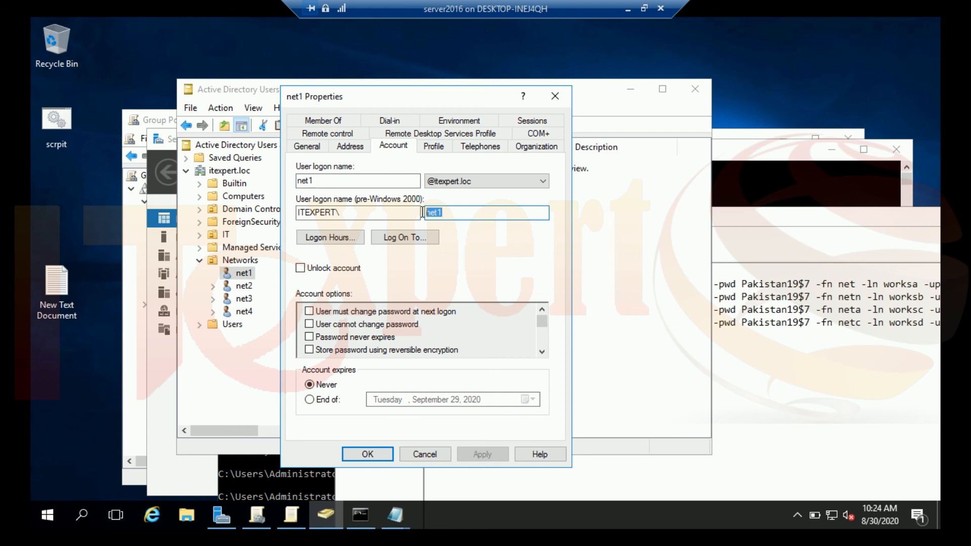
double_click(349, 181)
click(483, 184)
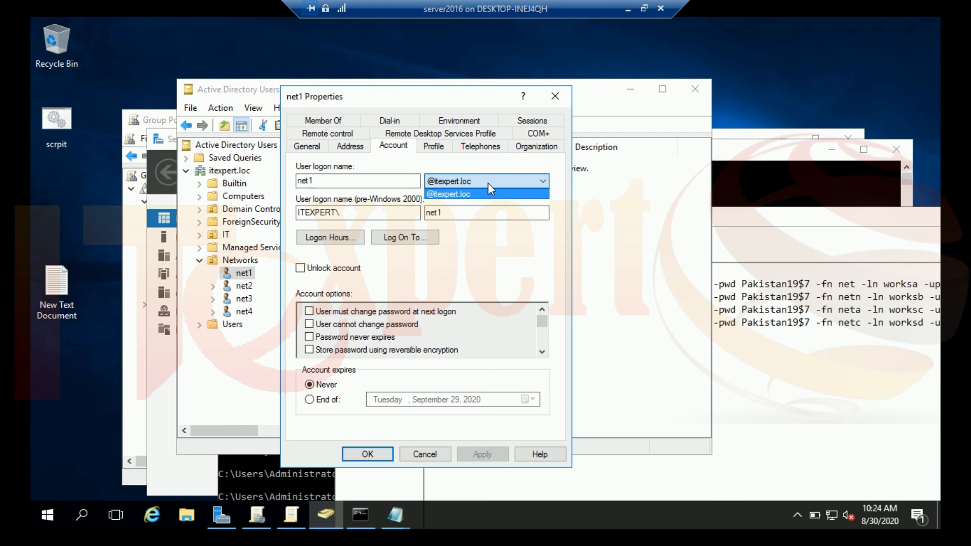
click(541, 324)
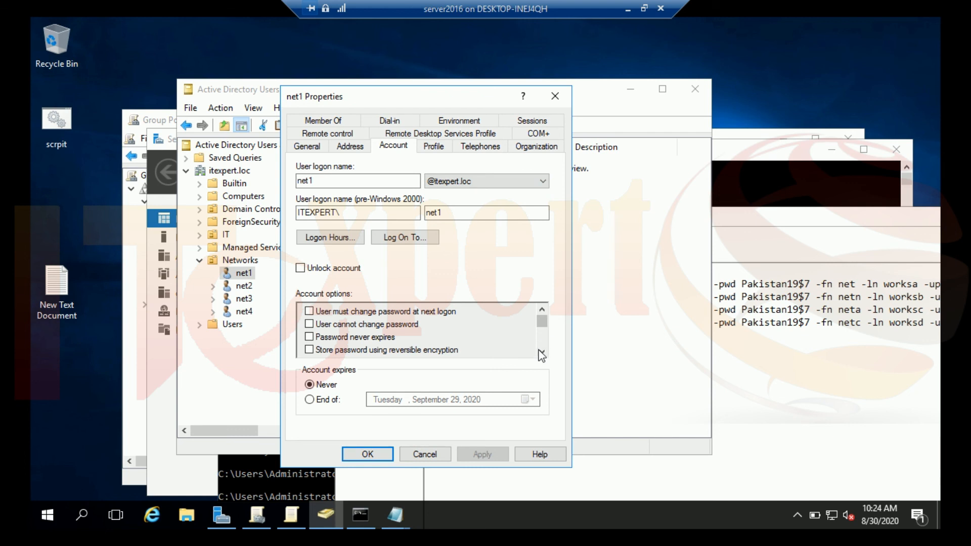
drag(544, 327, 542, 353)
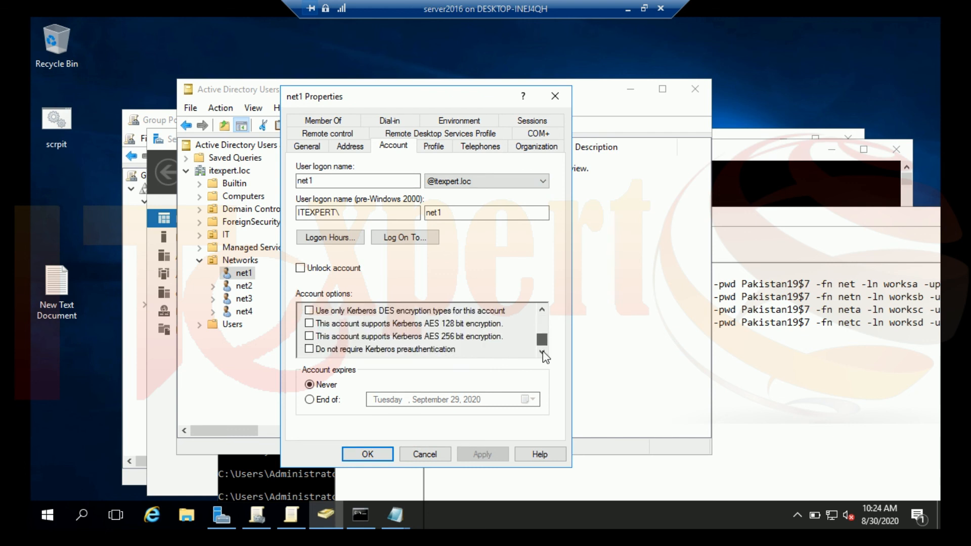
click(438, 453)
click(755, 208)
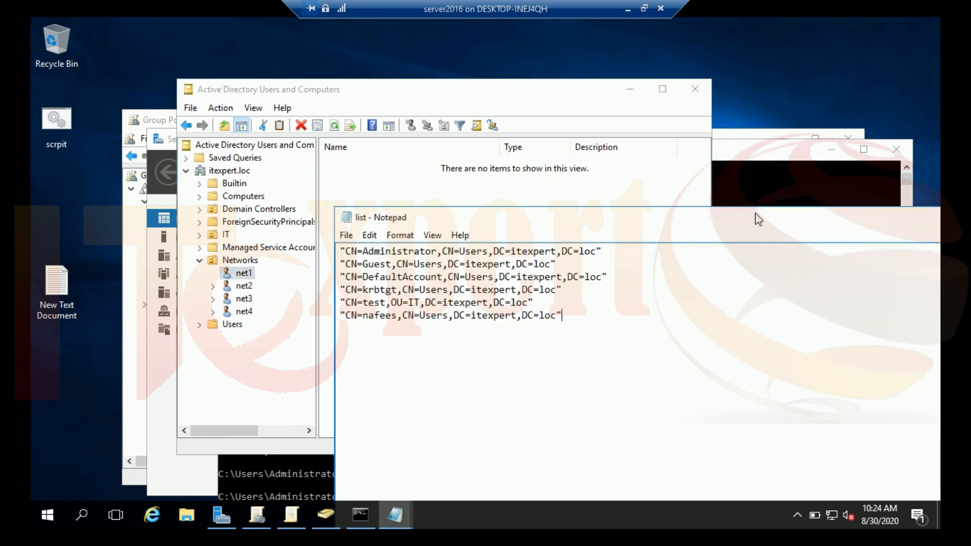
Switch to the list.txt Notepad window from the taskbar thumbnails.
click(396, 521)
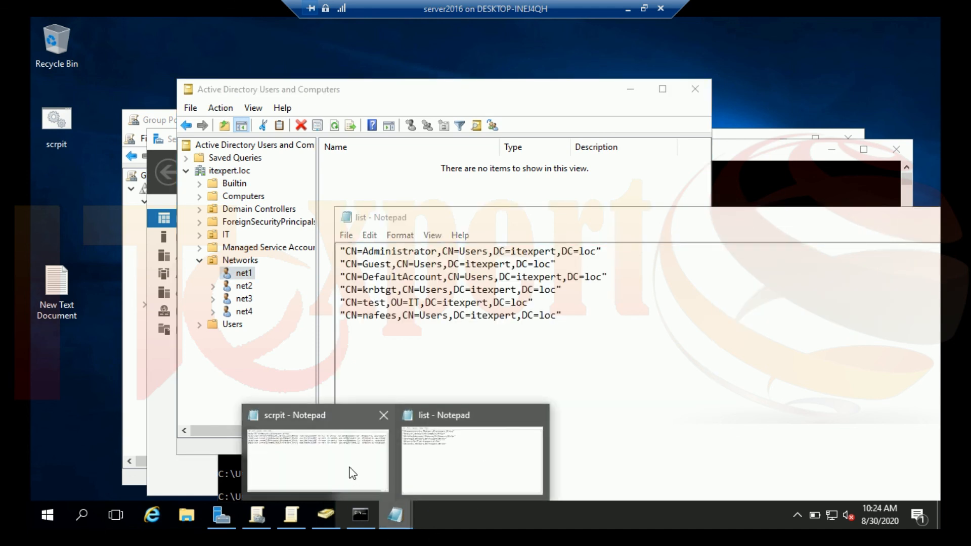
click(441, 445)
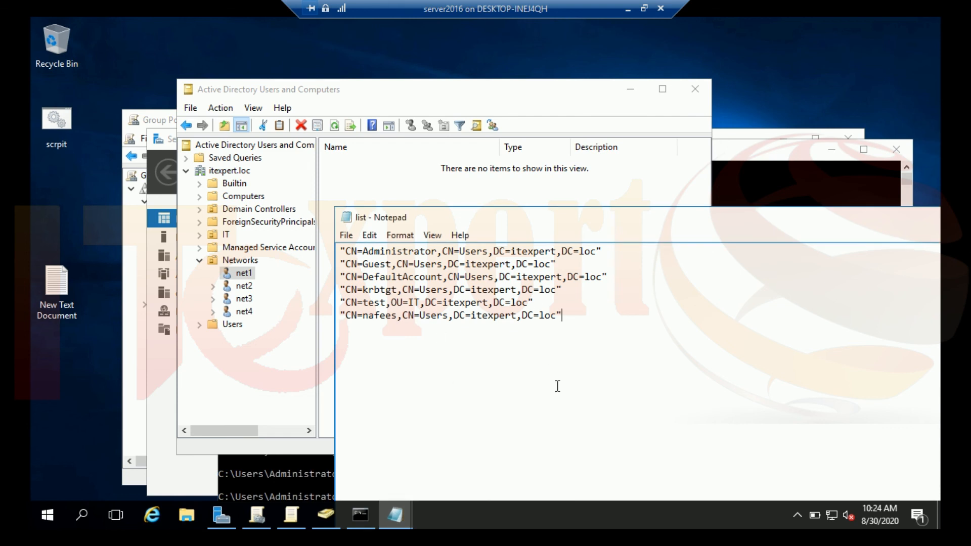